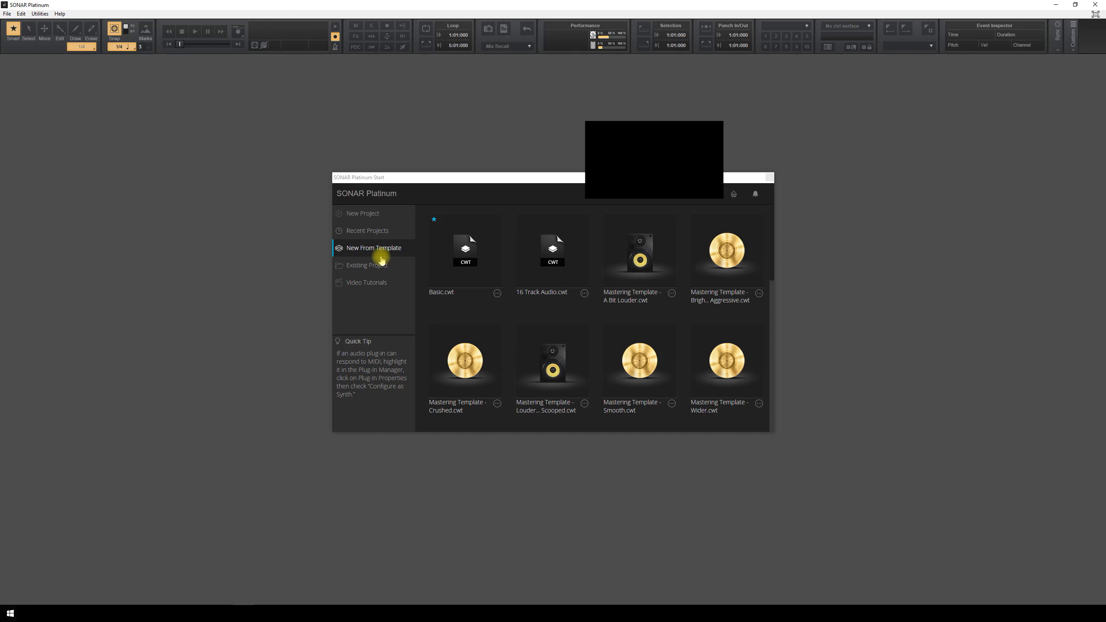
- Start a new empty project and delete both of its default tracks
drag(770, 236, 770, 247)
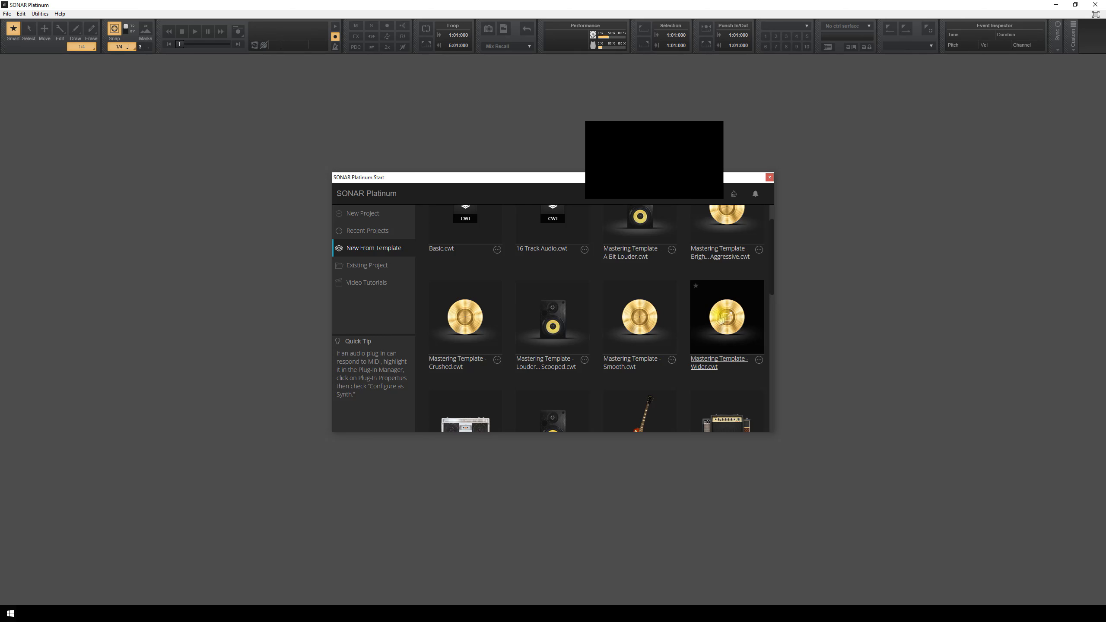
drag(770, 288, 768, 319)
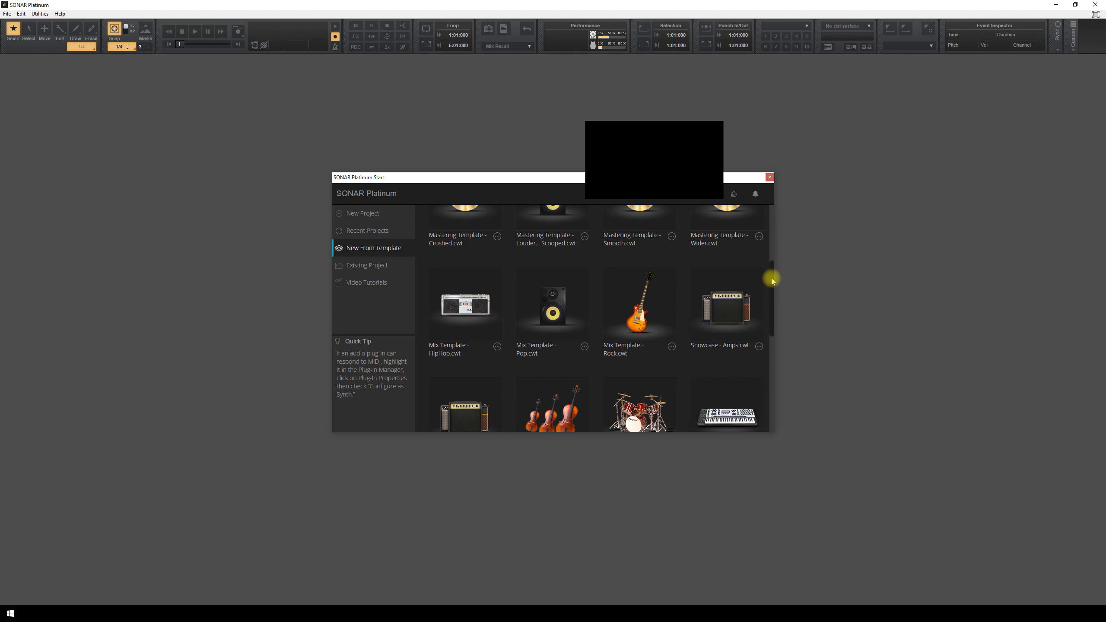
scroll(771, 281, down, 2)
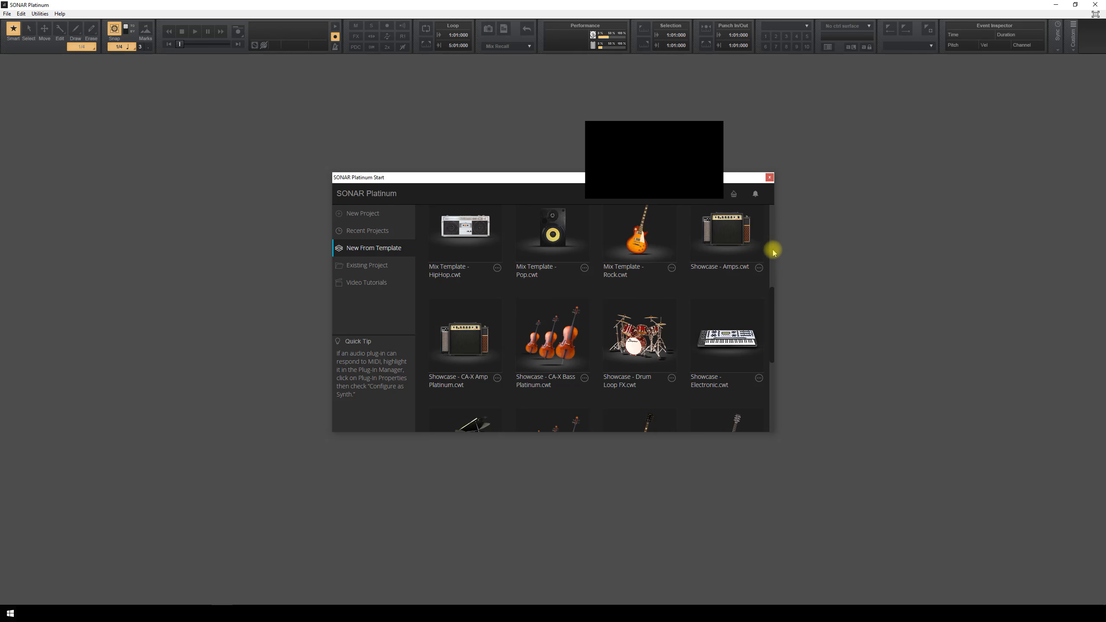
scroll(773, 257, up, 2)
scroll(770, 278, down, 2)
drag(769, 332, 762, 222)
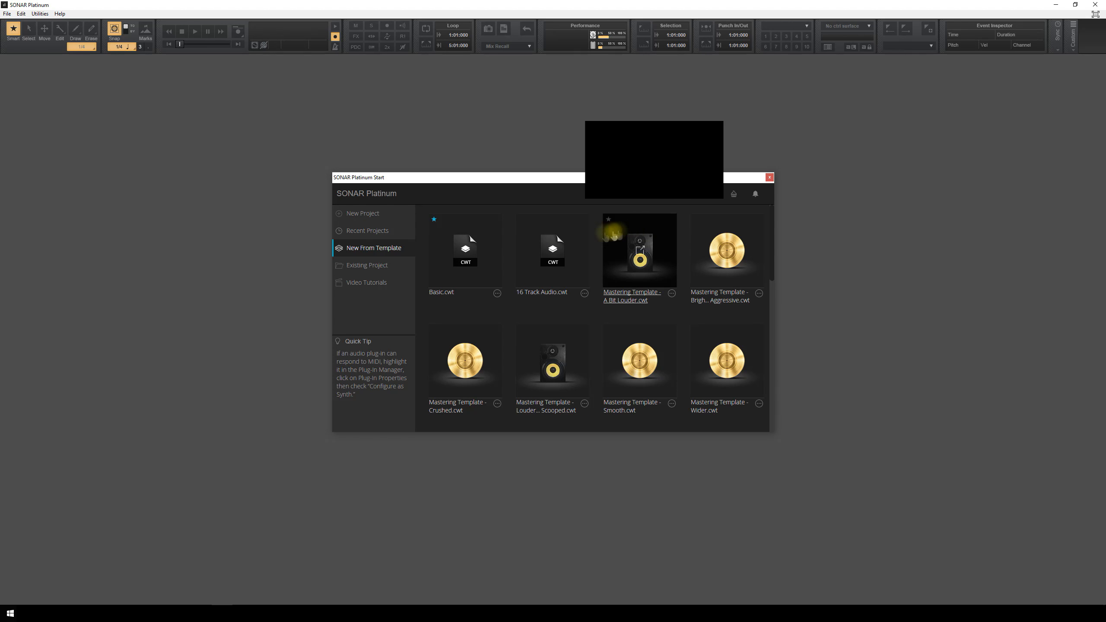
click(355, 213)
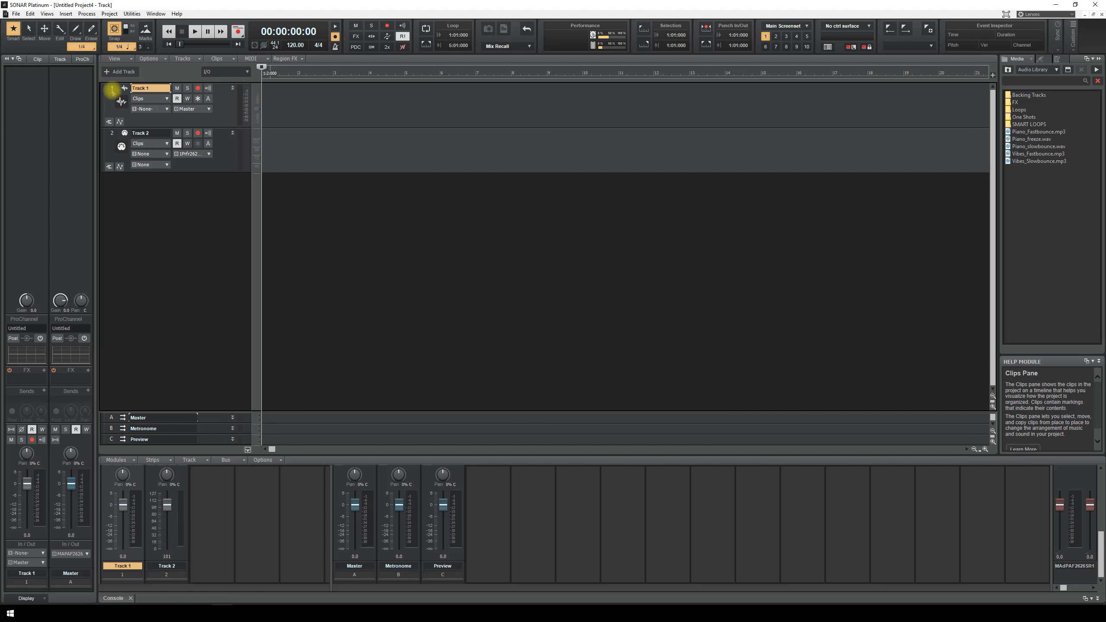
drag(113, 90, 119, 198)
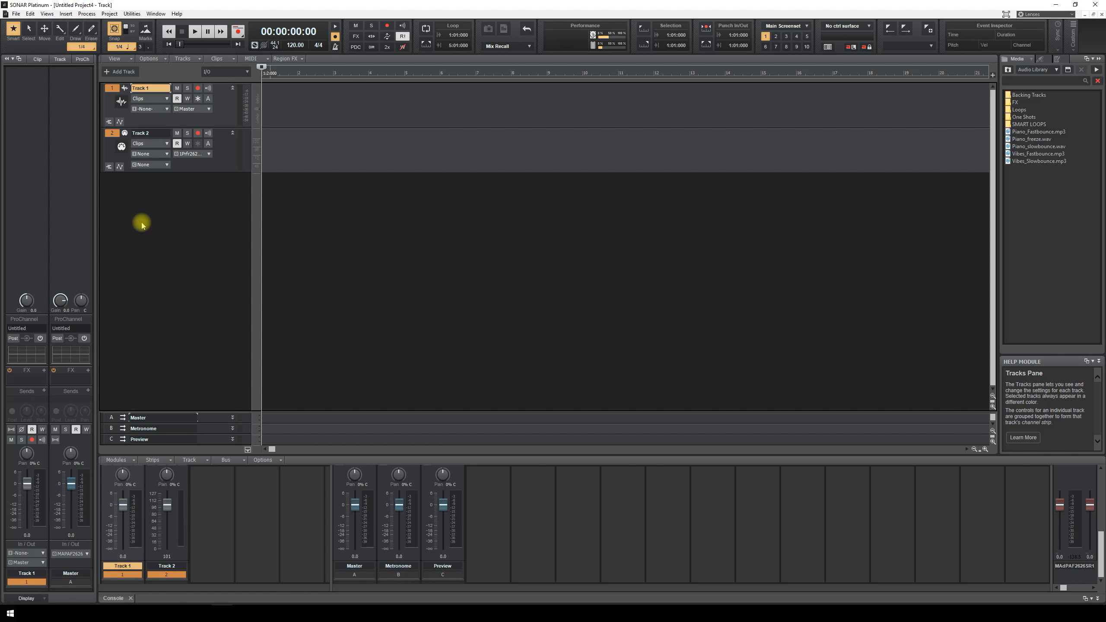
right_click(144, 213)
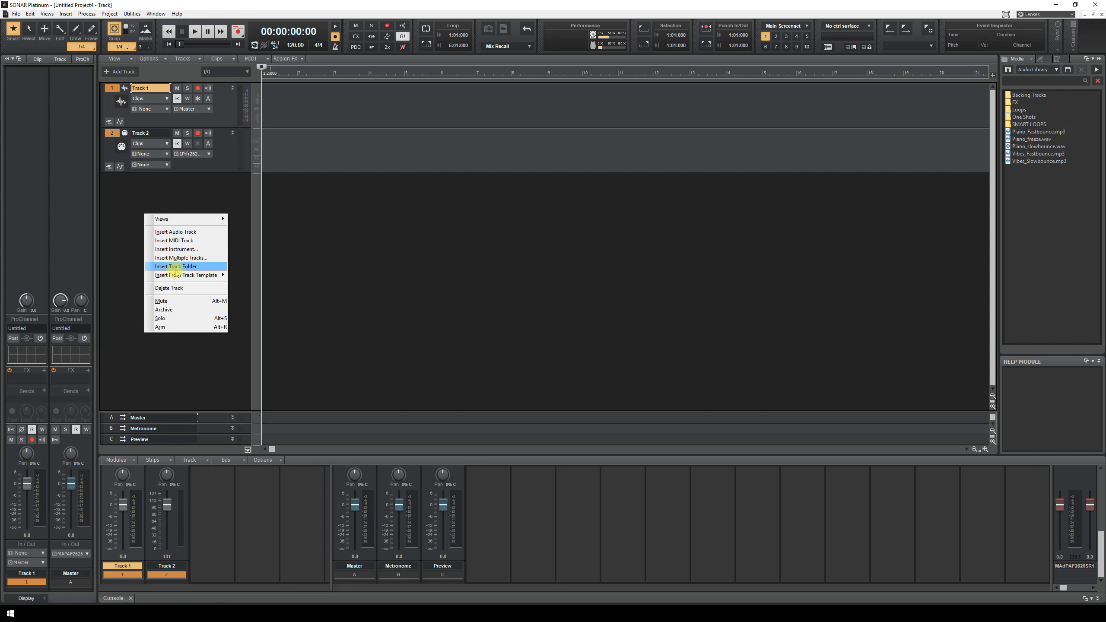
click(182, 288)
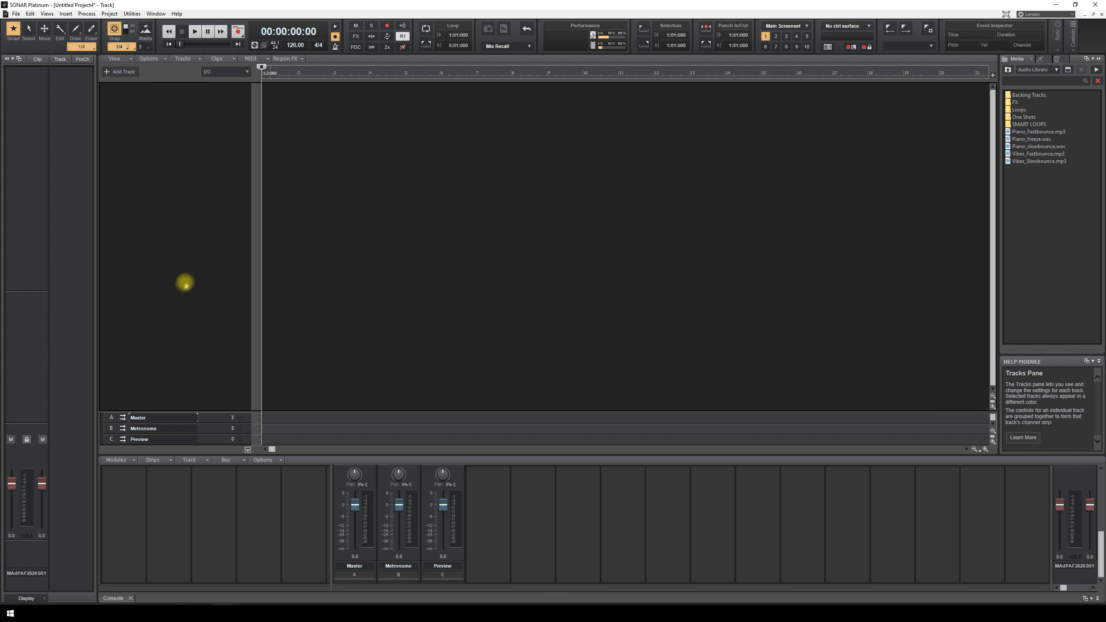
- Enlarge the bus pane and set the track control preset to All
drag(217, 412, 217, 309)
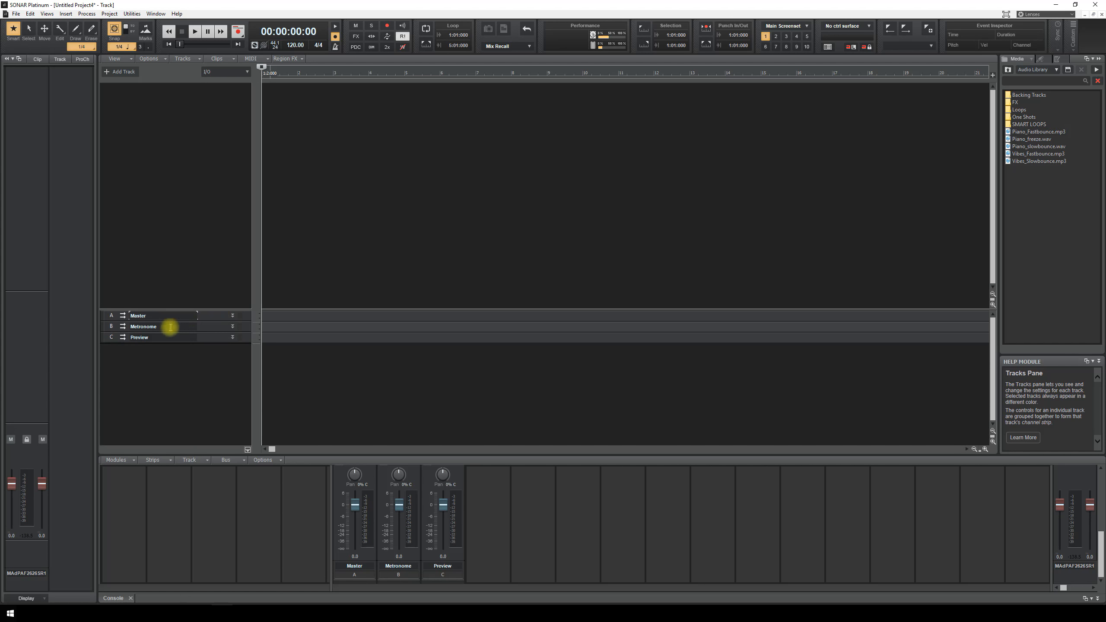
click(232, 337)
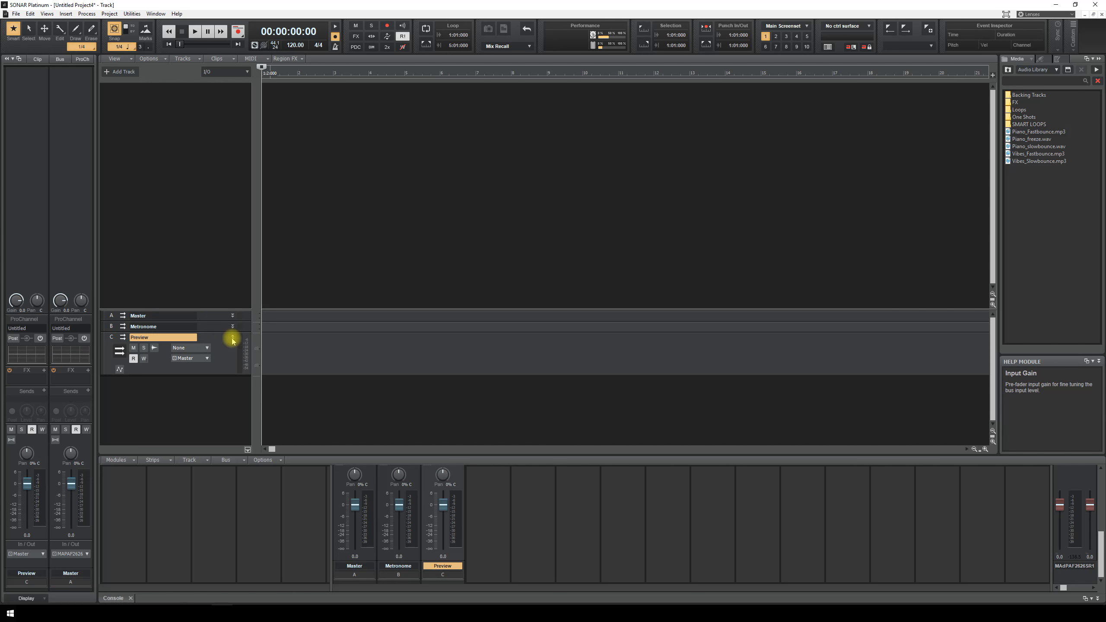
click(246, 71)
click(238, 83)
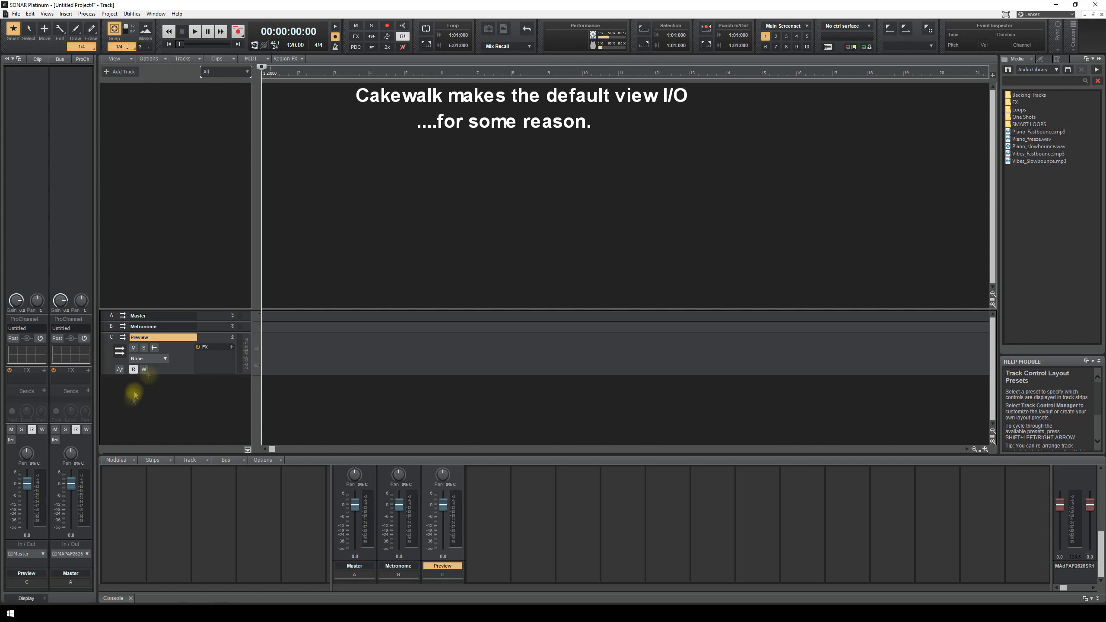
- Lower the Preview and Metronome bus volumes to about -26 dB (Metronome -26.1 dB)
mouse_move(161, 375)
mouse_down()
mouse_move(158, 404)
mouse_move(153, 378)
mouse_move(141, 377)
mouse_up()
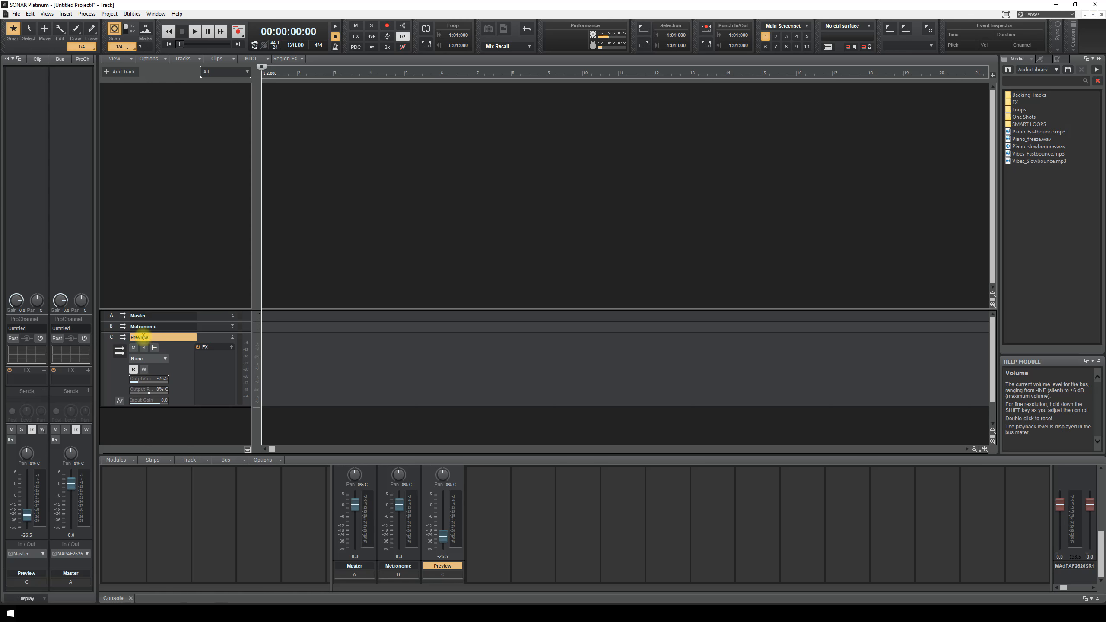
click(233, 336)
click(232, 326)
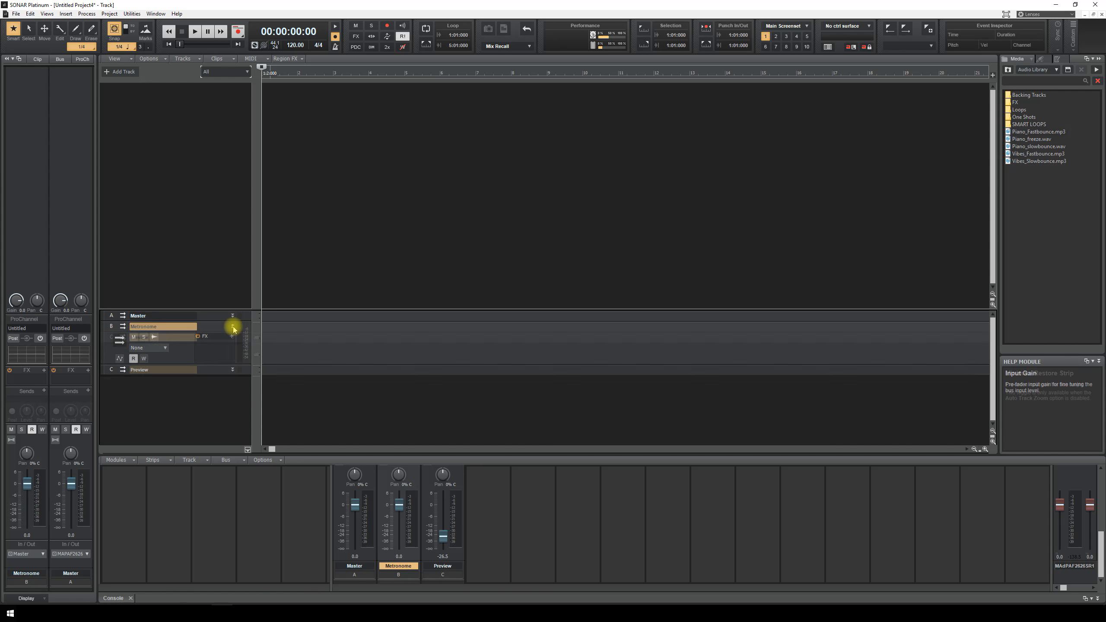
drag(166, 364, 133, 370)
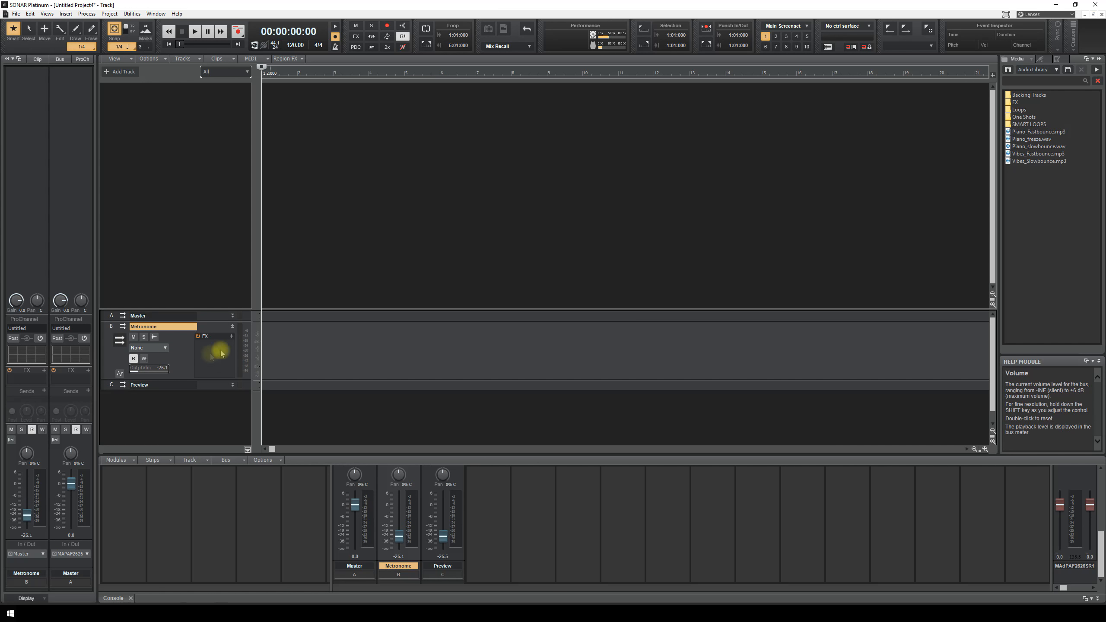
click(232, 326)
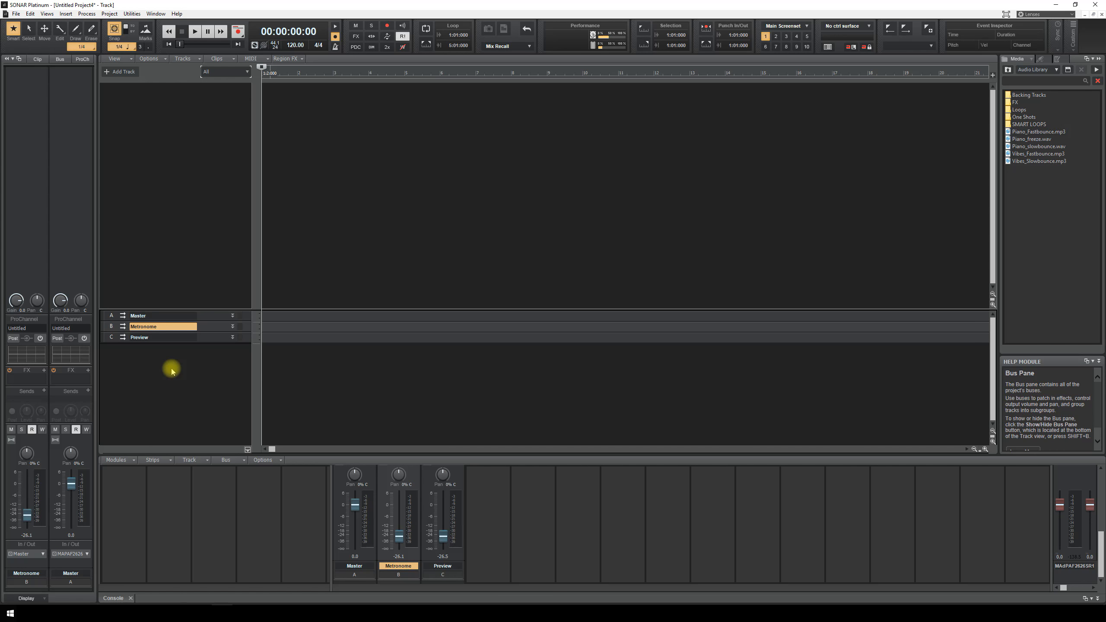
- Insert 12 audio tracks and 8 MIDI tracks with Insert Multiple Tracks
right_click(114, 99)
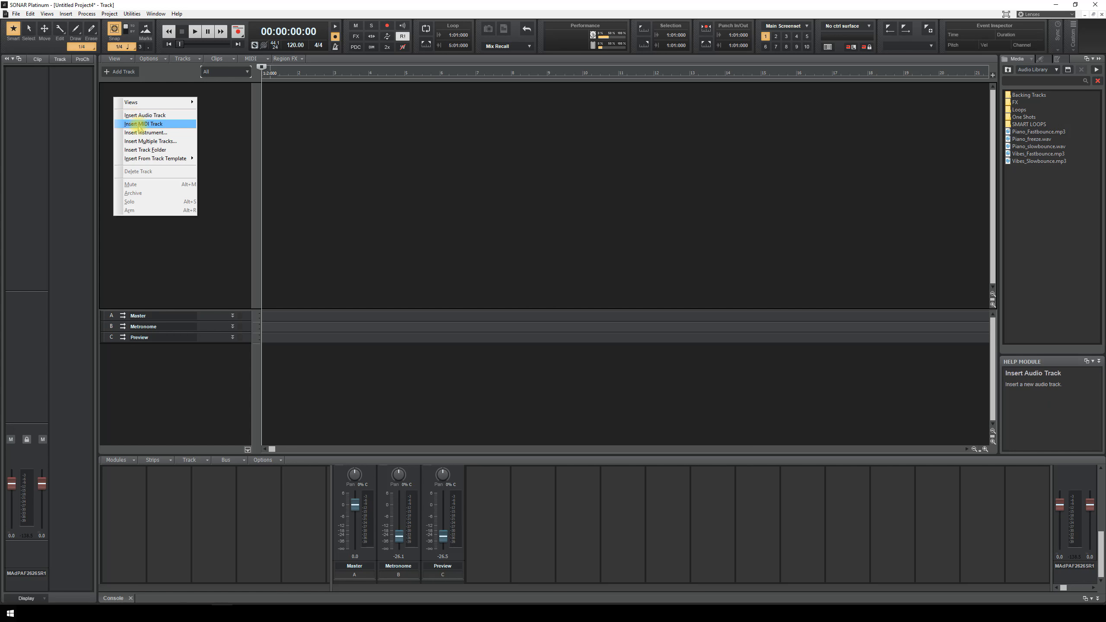
click(164, 143)
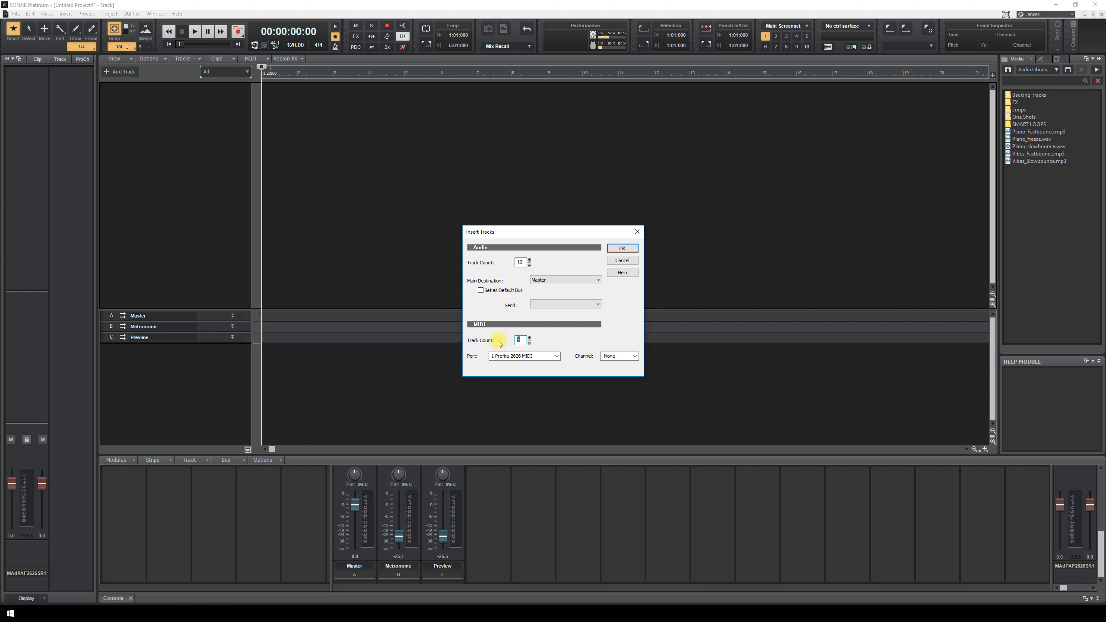
click(622, 248)
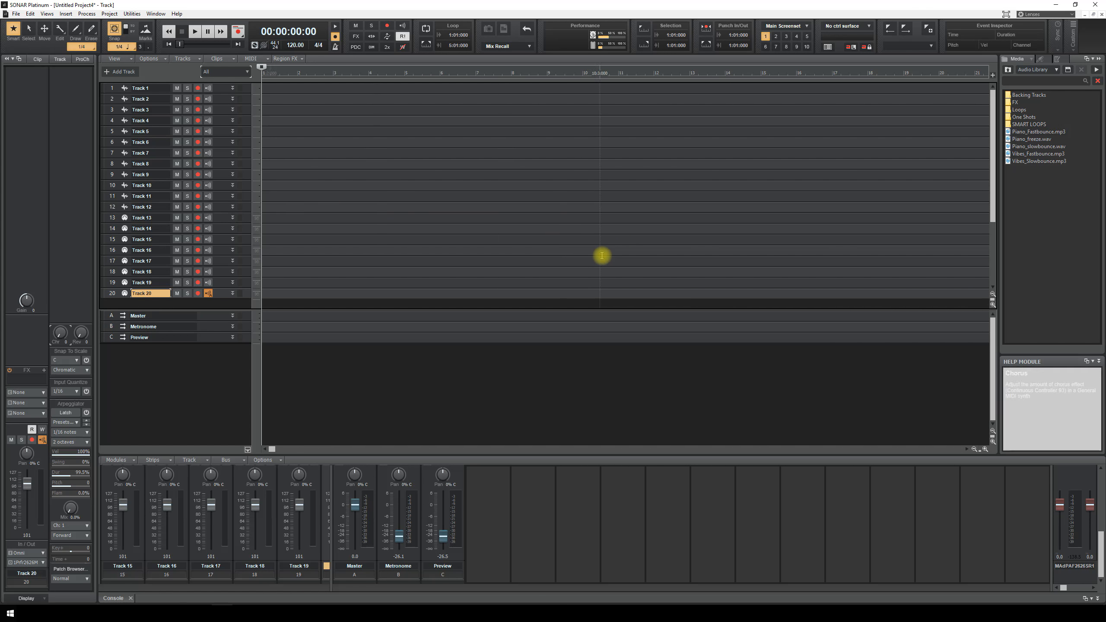
scroll(178, 155, down, 1)
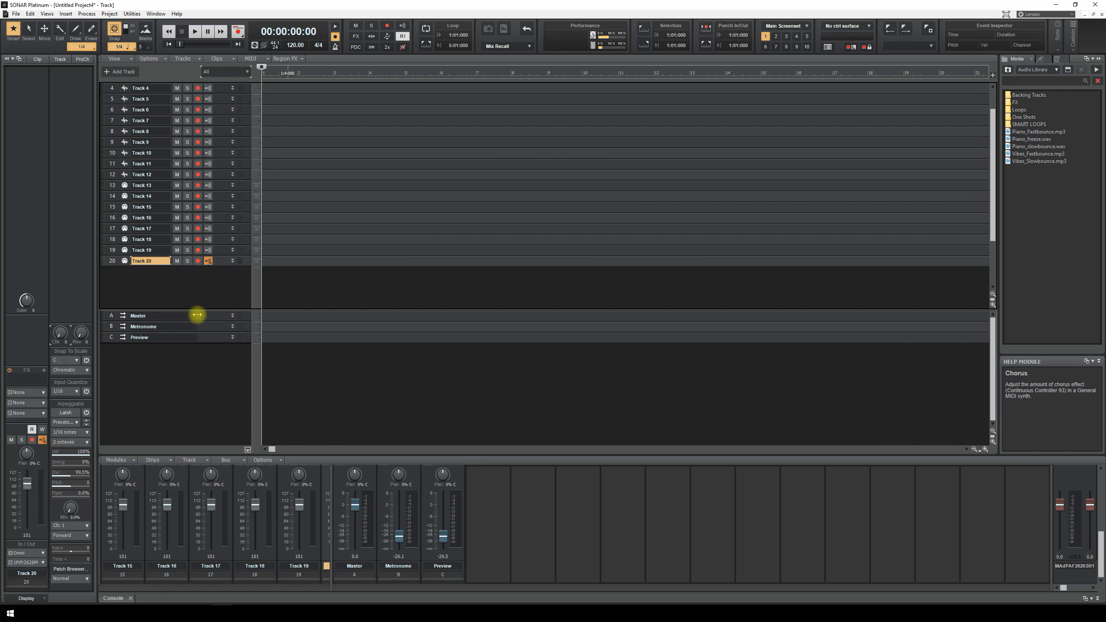
right_click(153, 354)
- Add five new stereo buses, Bus D through Bus H
click(173, 362)
right_click(168, 363)
click(176, 368)
right_click(166, 366)
click(181, 373)
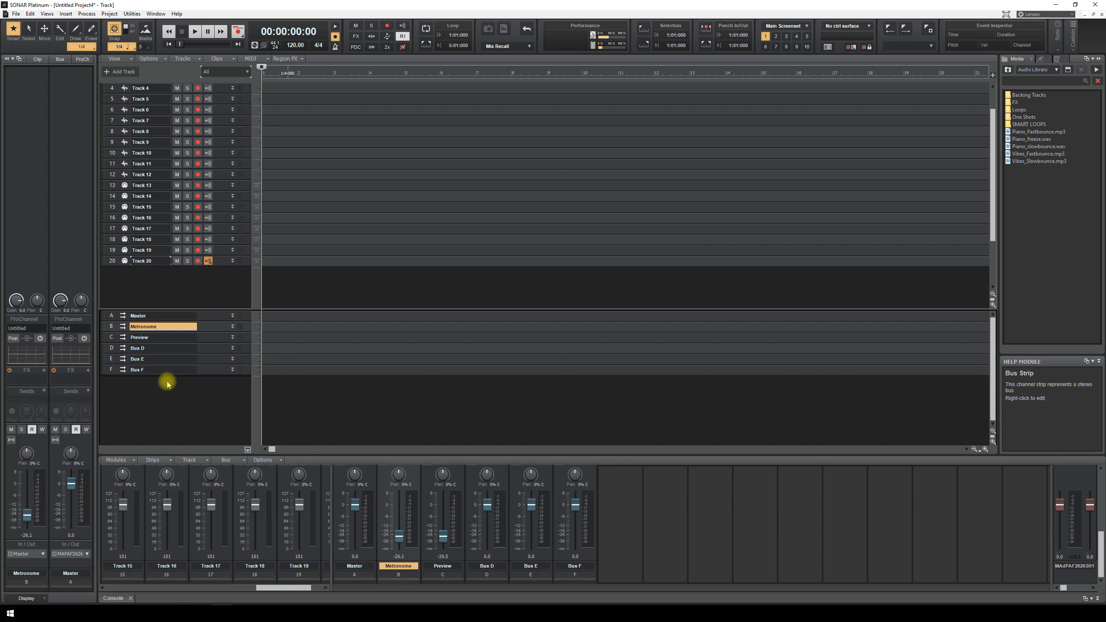
right_click(166, 380)
click(175, 385)
right_click(158, 400)
click(169, 404)
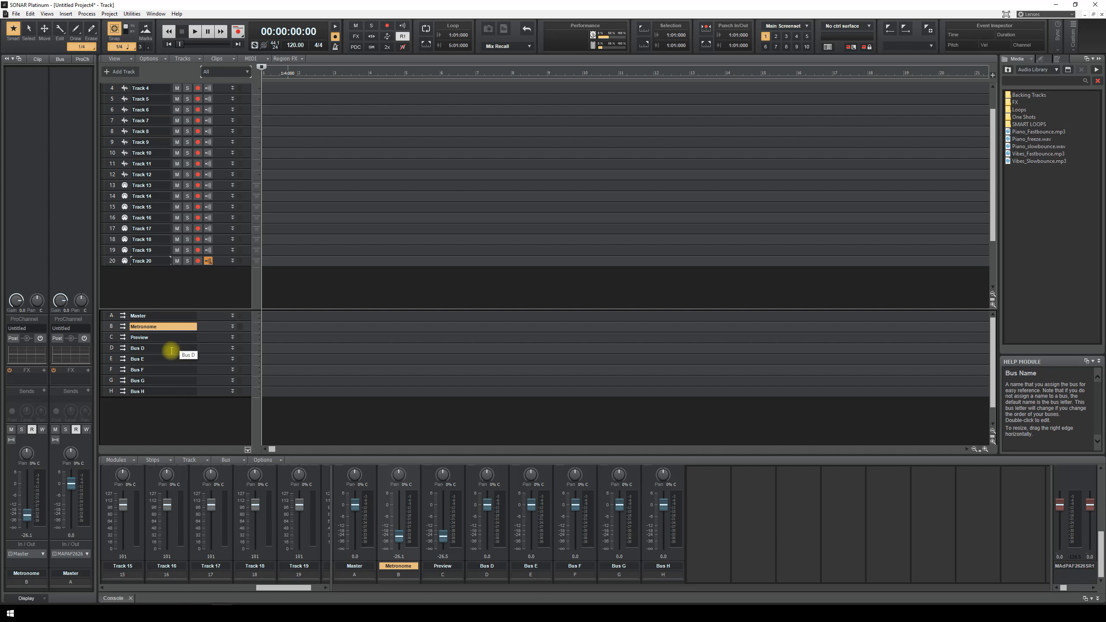
- Rename Bus D, E and F to Vocals, BGV and Reverb
double_click(172, 350)
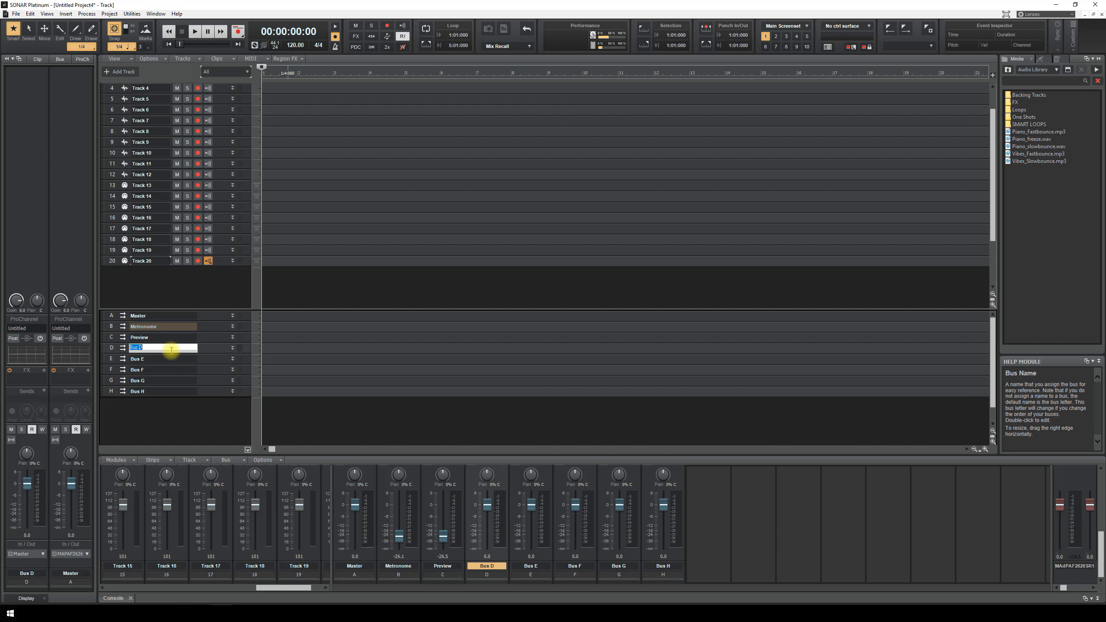
text(Vocals)
key(Return)
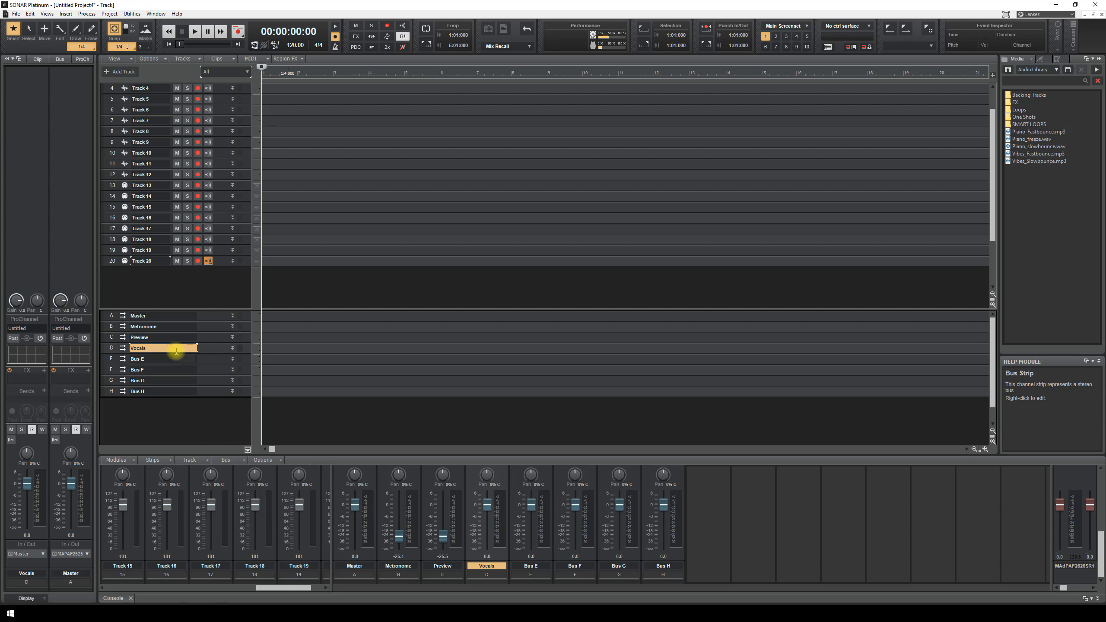
double_click(162, 362)
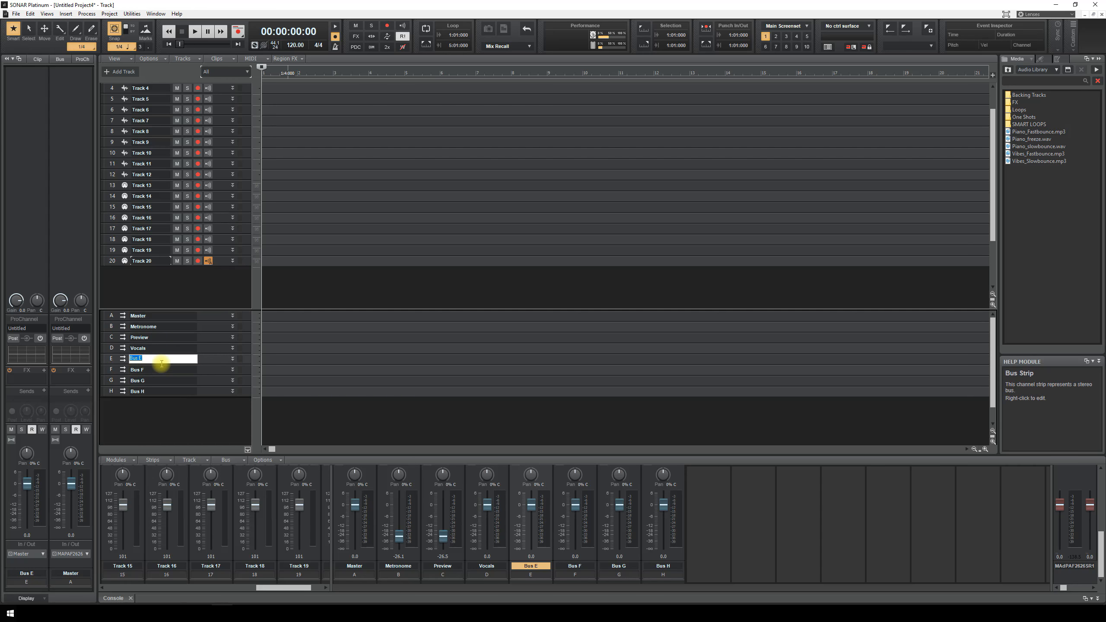
text(BGV)
key(Return)
double_click(150, 370)
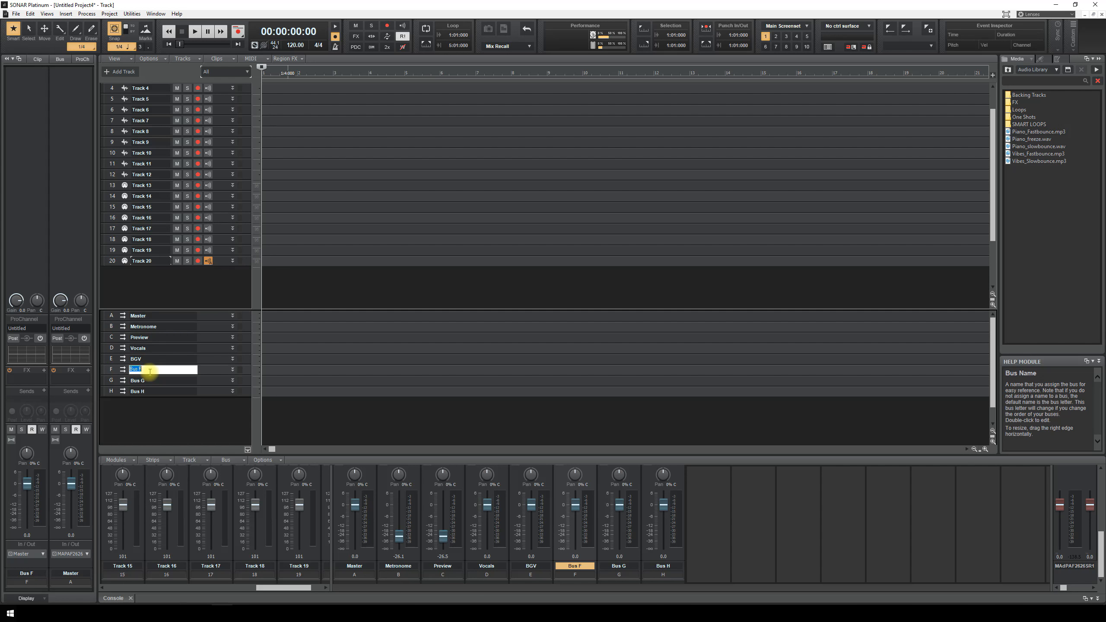
text(Reverb)
key(Return)
- Rename Bus G to Guitars and Bus H to Drums
double_click(177, 379)
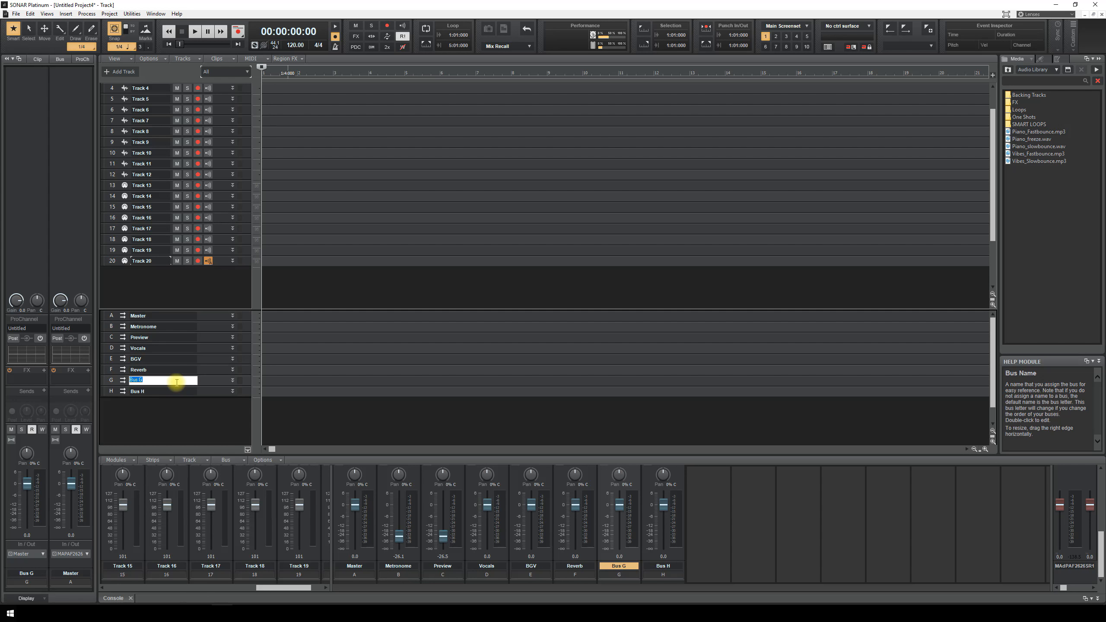
text(Guitars)
key(Return)
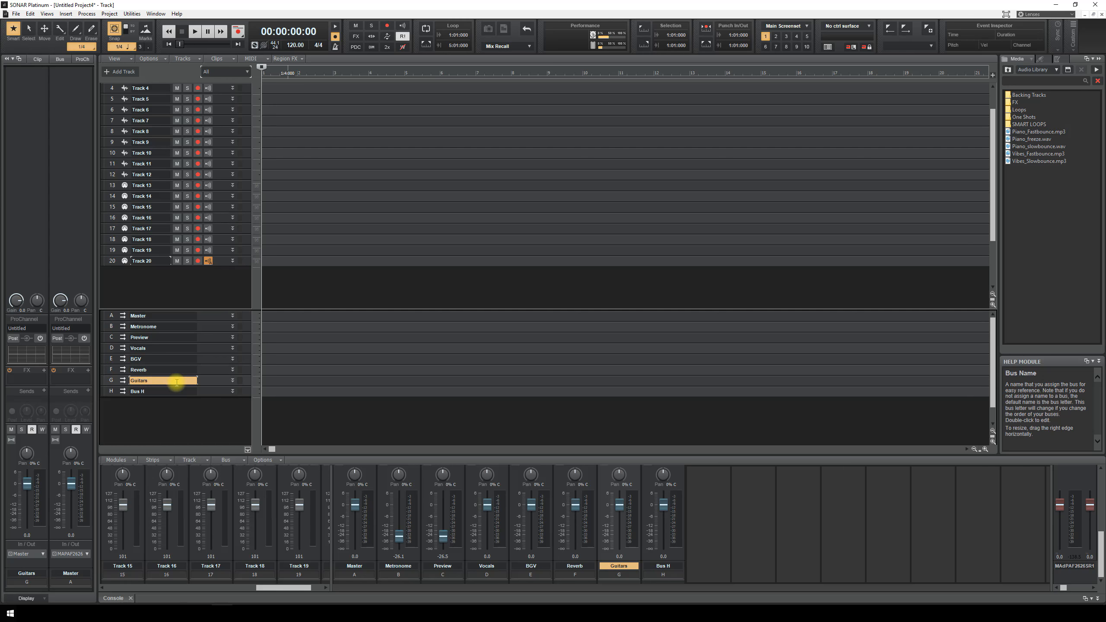
double_click(151, 387)
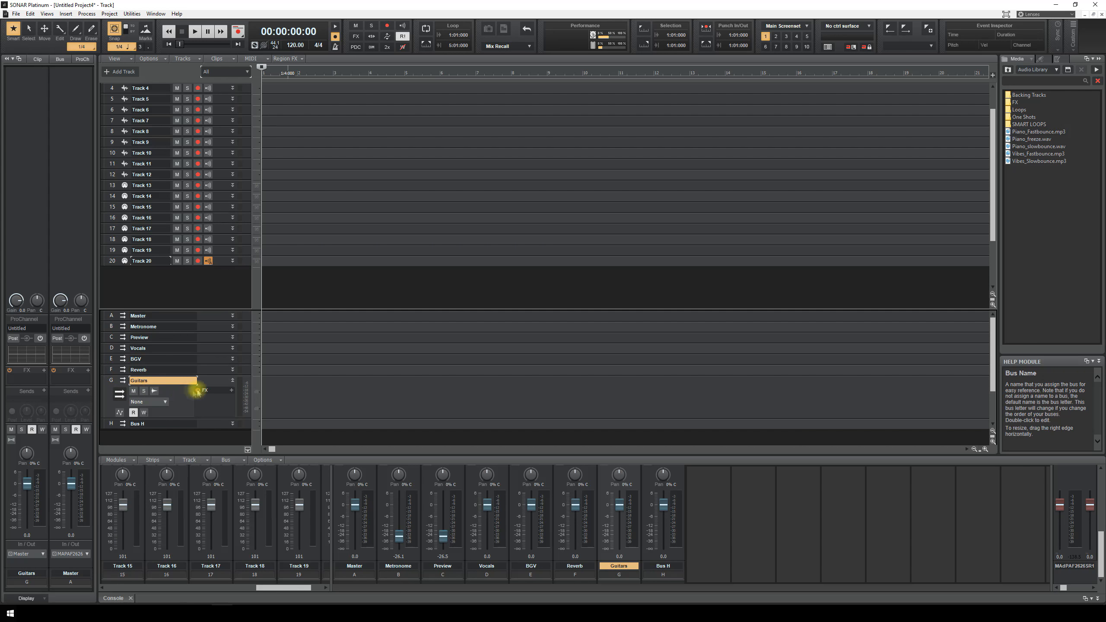
click(232, 380)
double_click(178, 395)
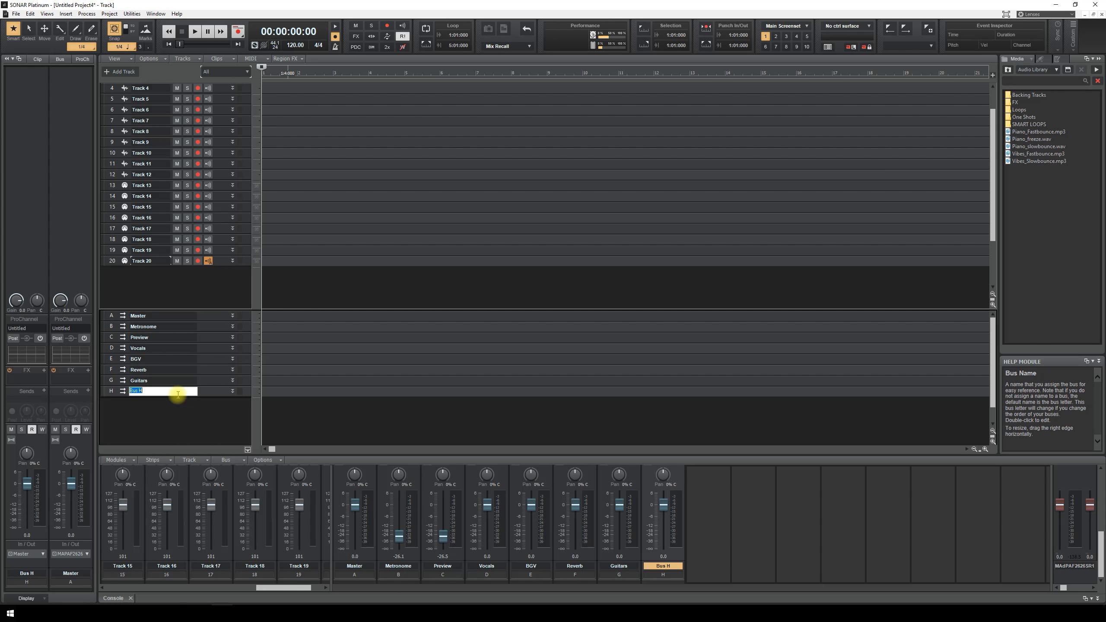
text(Drums)
key(Return)
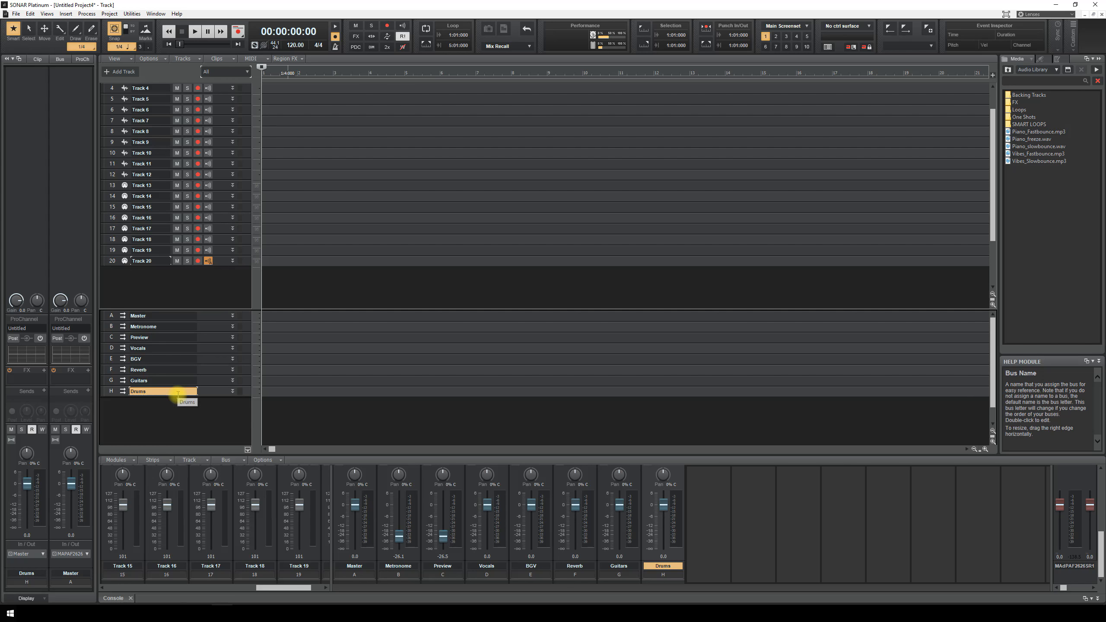
- Add one more stereo bus and name it Bass
right_click(136, 407)
click(153, 412)
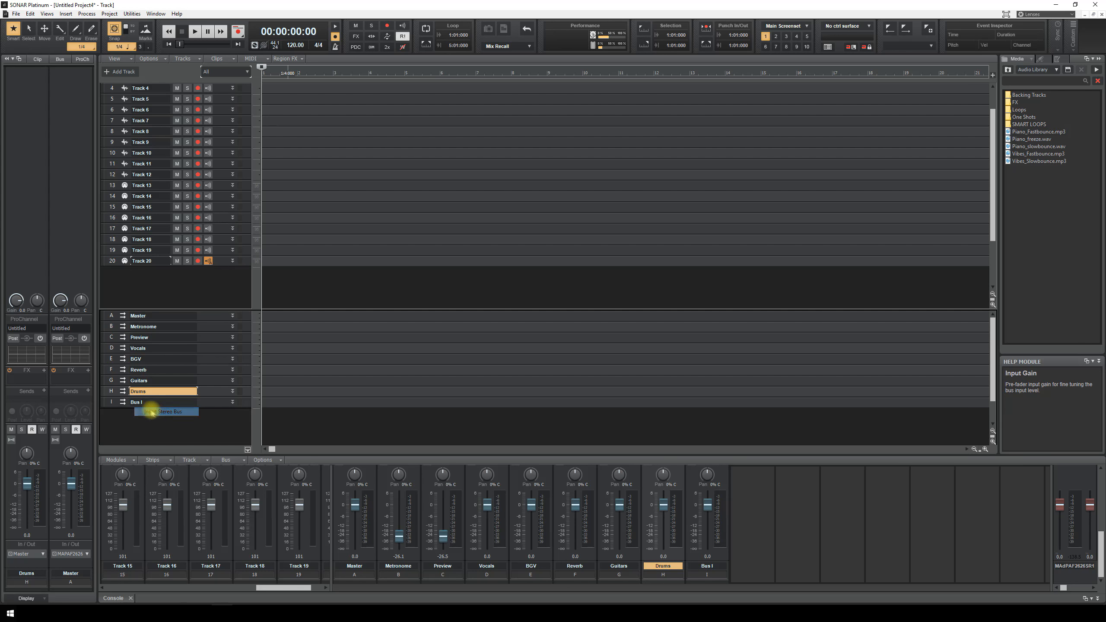
double_click(151, 401)
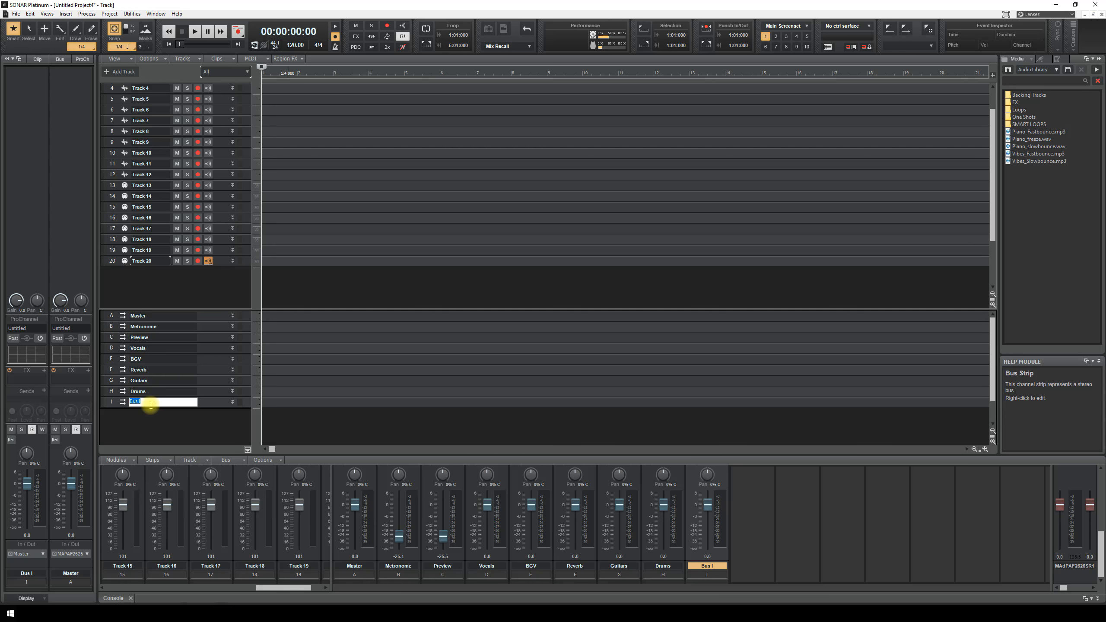
text(Bass)
key(Return)
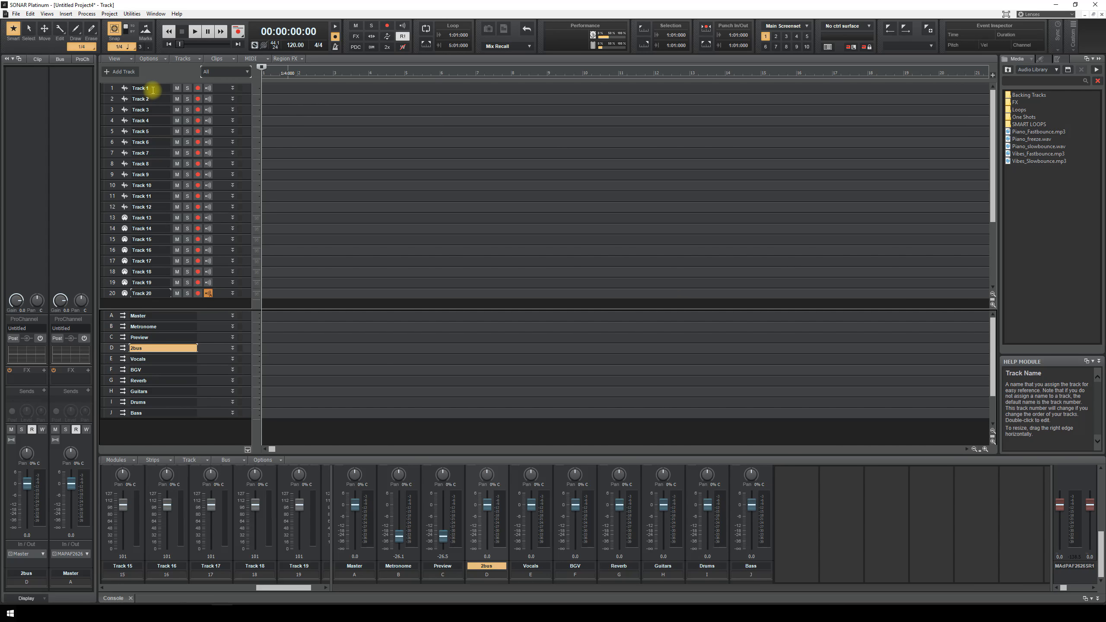
double_click(153, 88)
- Rename Track 1 to Vox1 and confirm the next track's name
text(V)
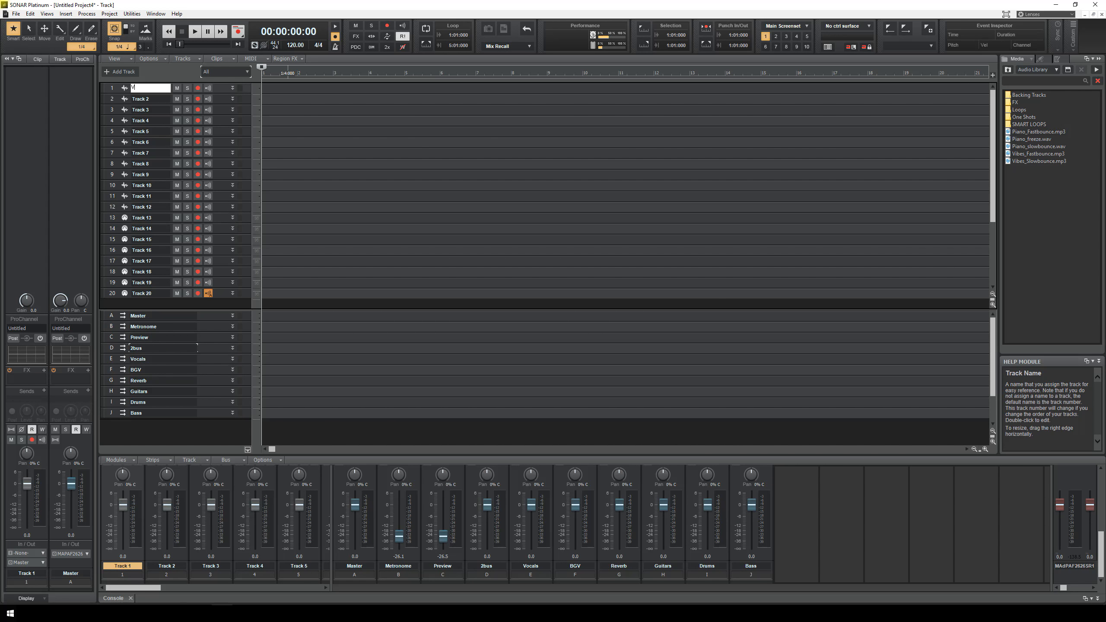
text(ox)
key(Return)
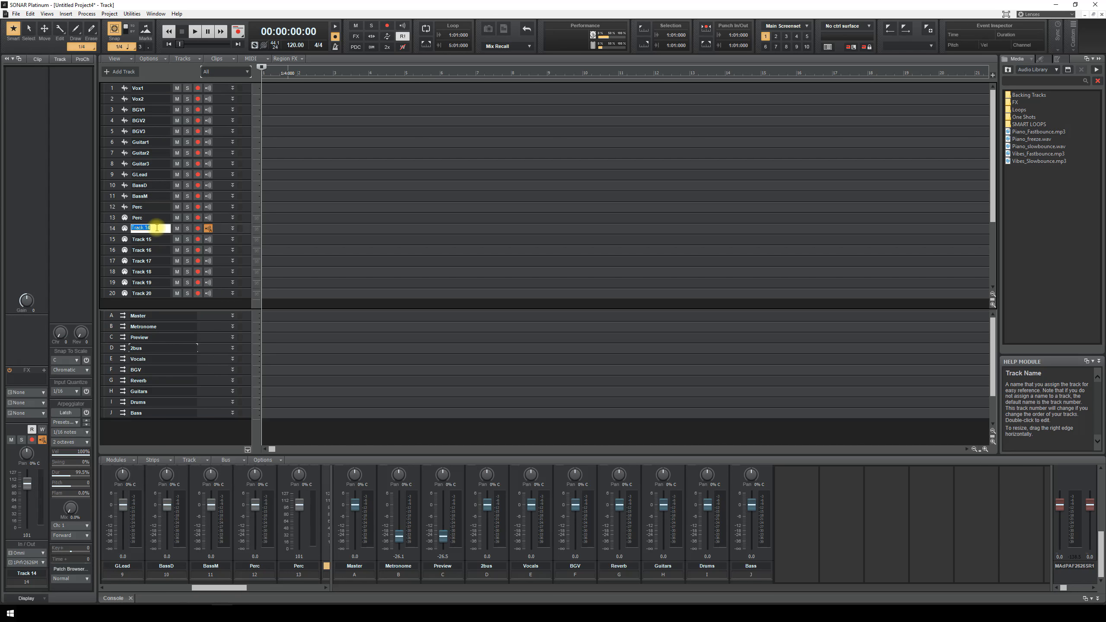
double_click(157, 227)
key(Return)
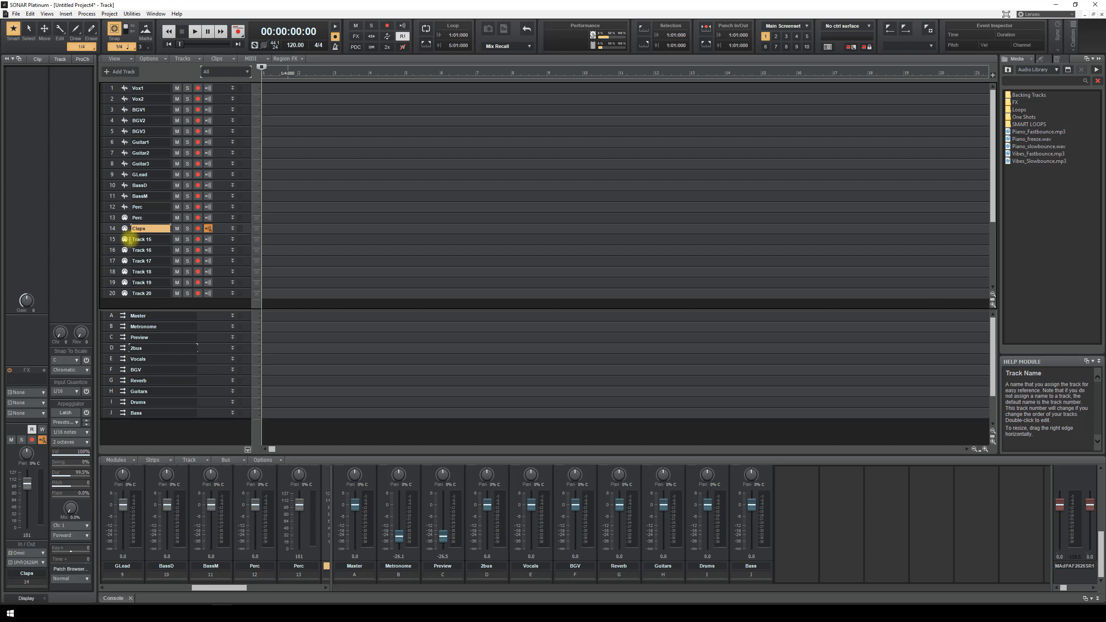
- Delete the six unused tracks 15–20
drag(112, 291, 112, 245)
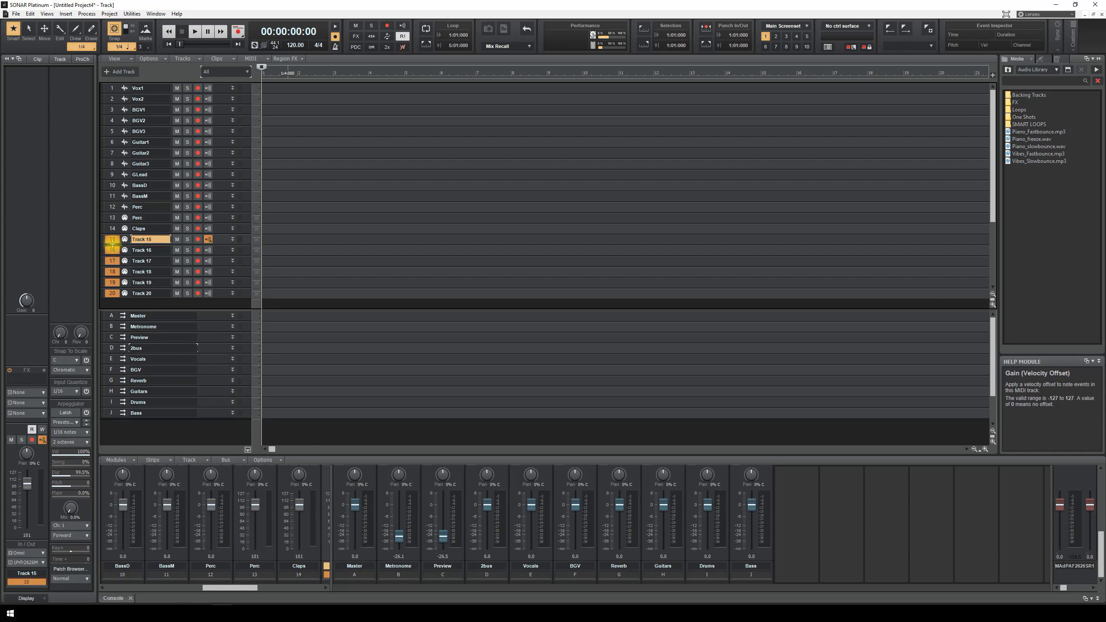
right_click(113, 245)
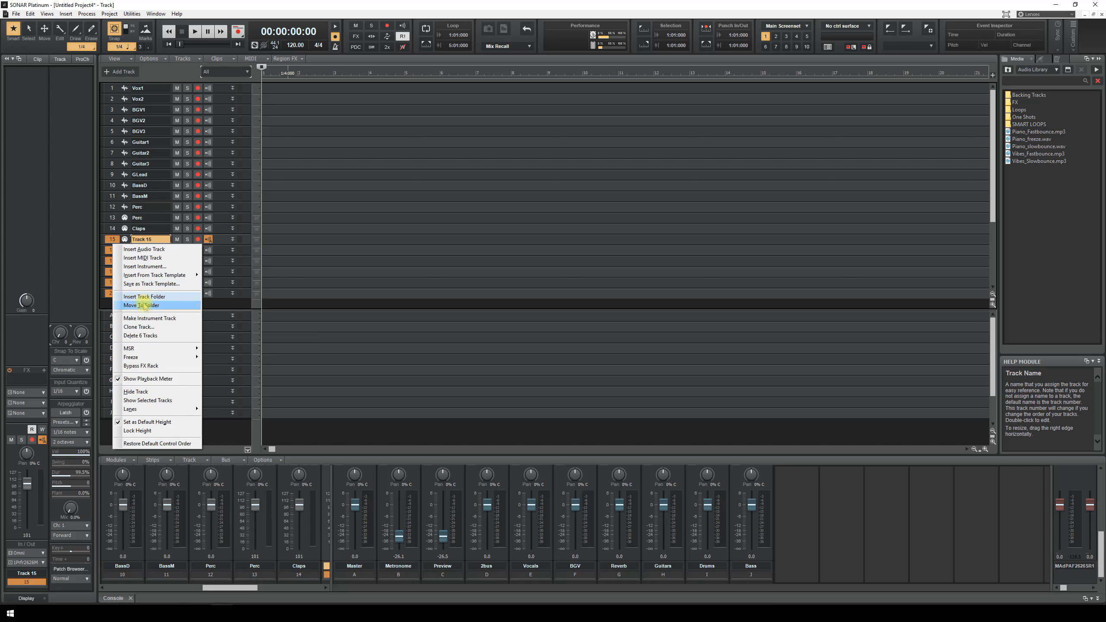
click(140, 335)
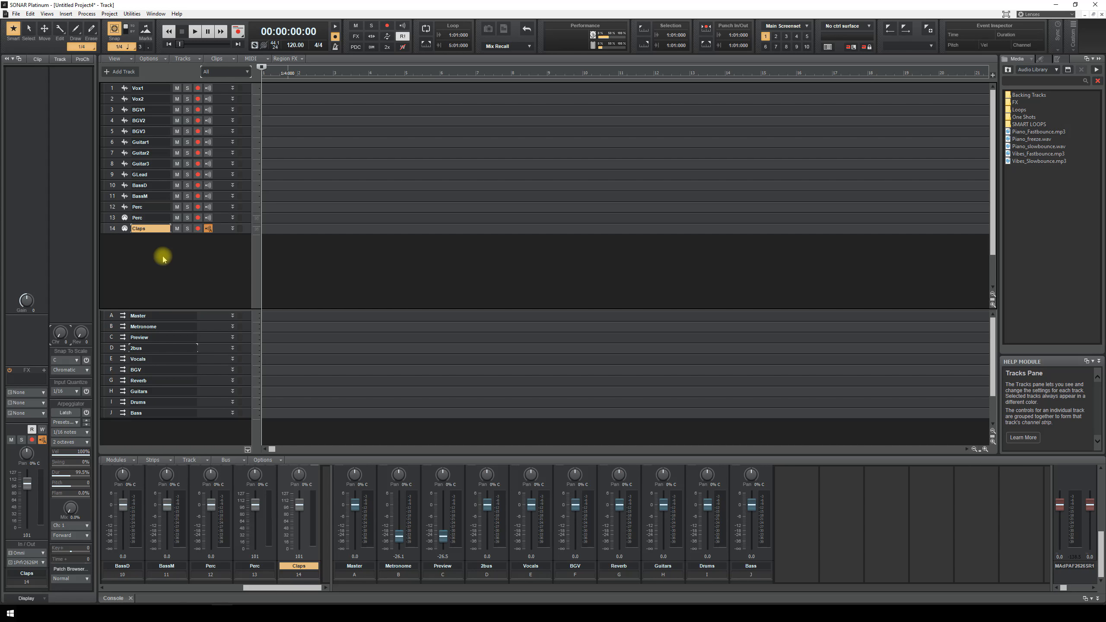
drag(112, 92, 109, 131)
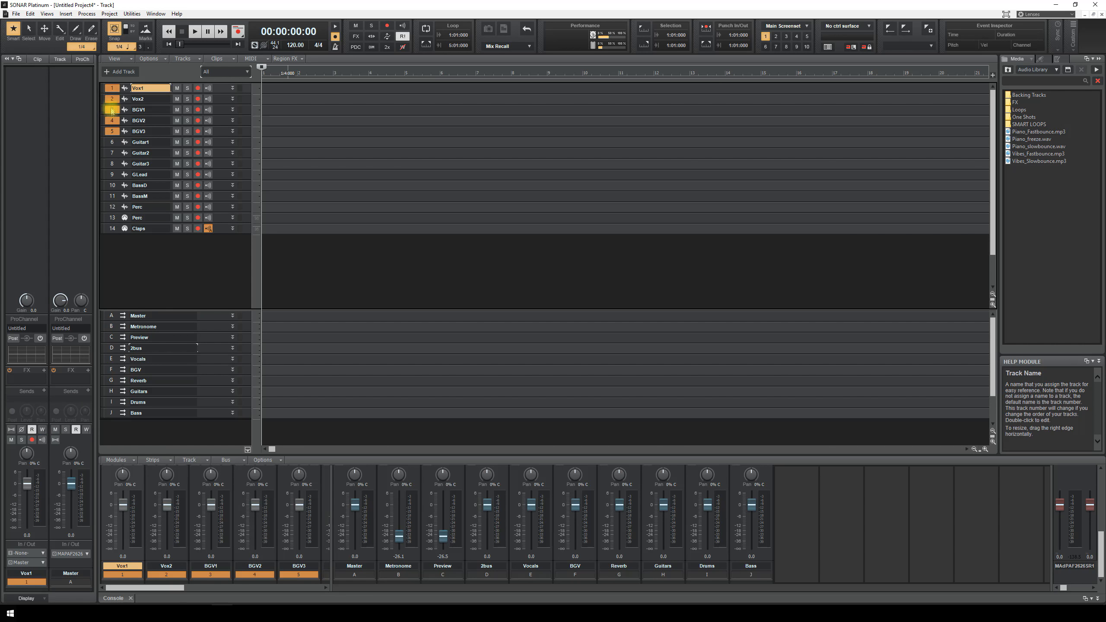
- Move tracks 1–5 into a new track folder named Vocals
right_click(113, 90)
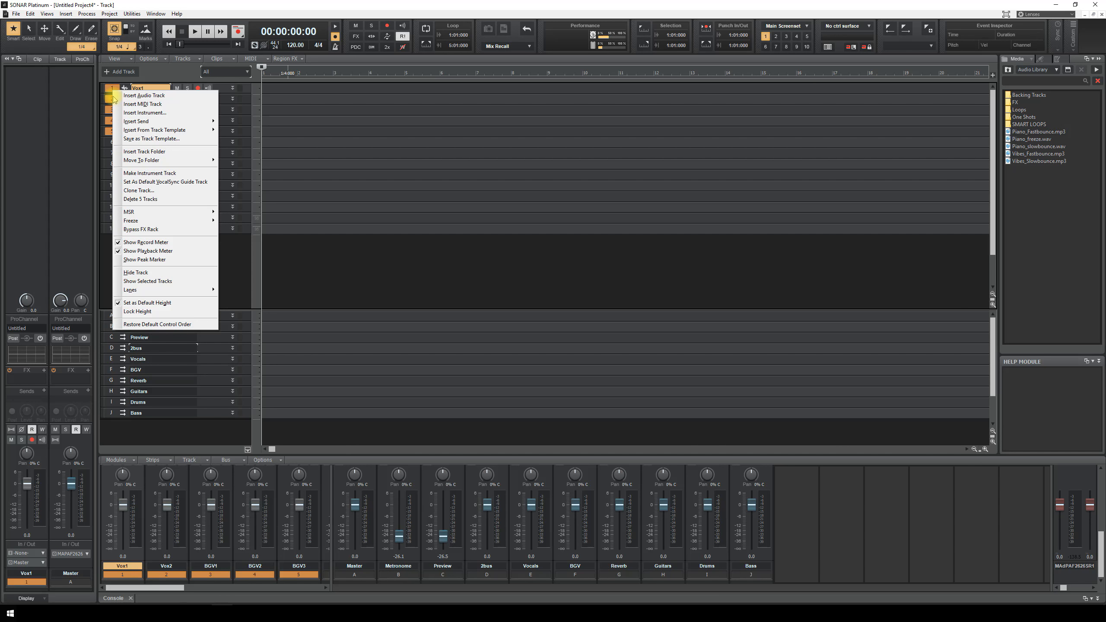
mouse_move(141, 161)
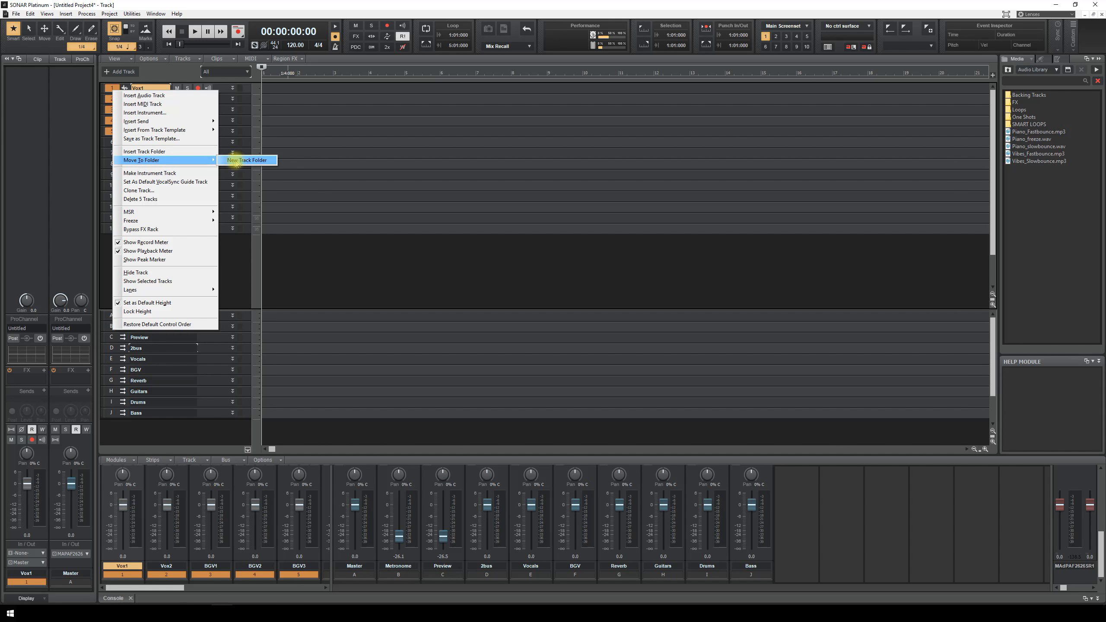
click(236, 160)
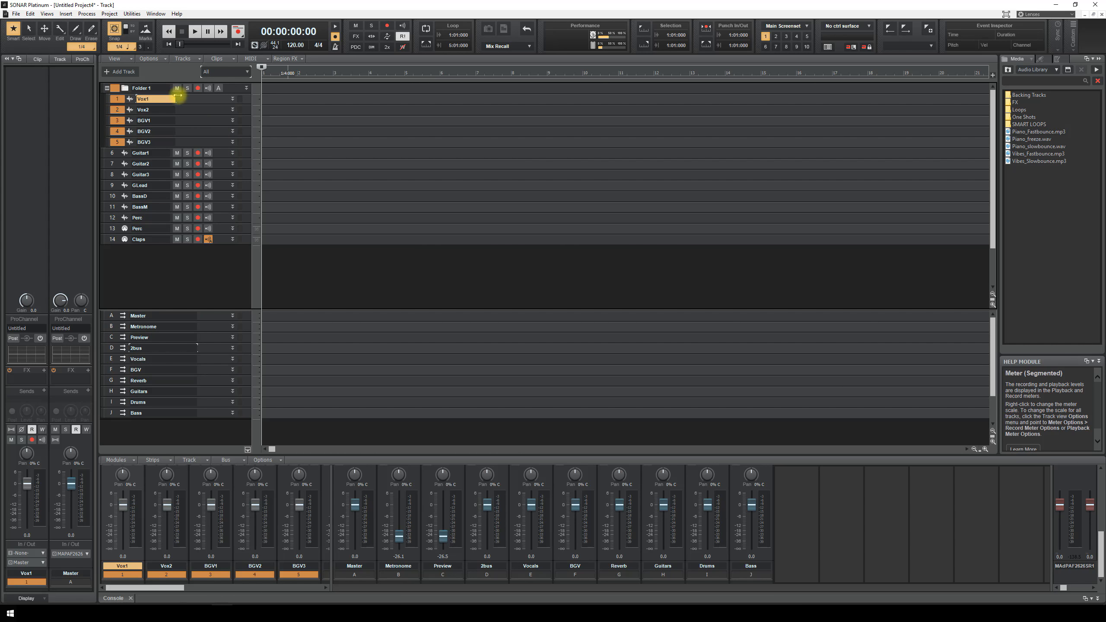
double_click(162, 91)
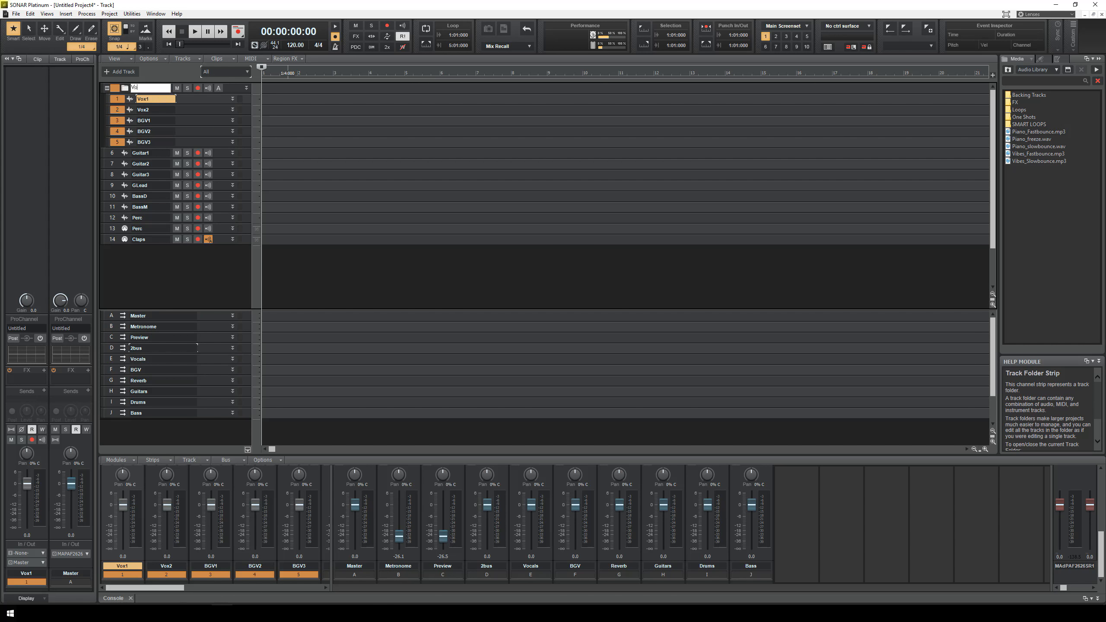
key(Return)
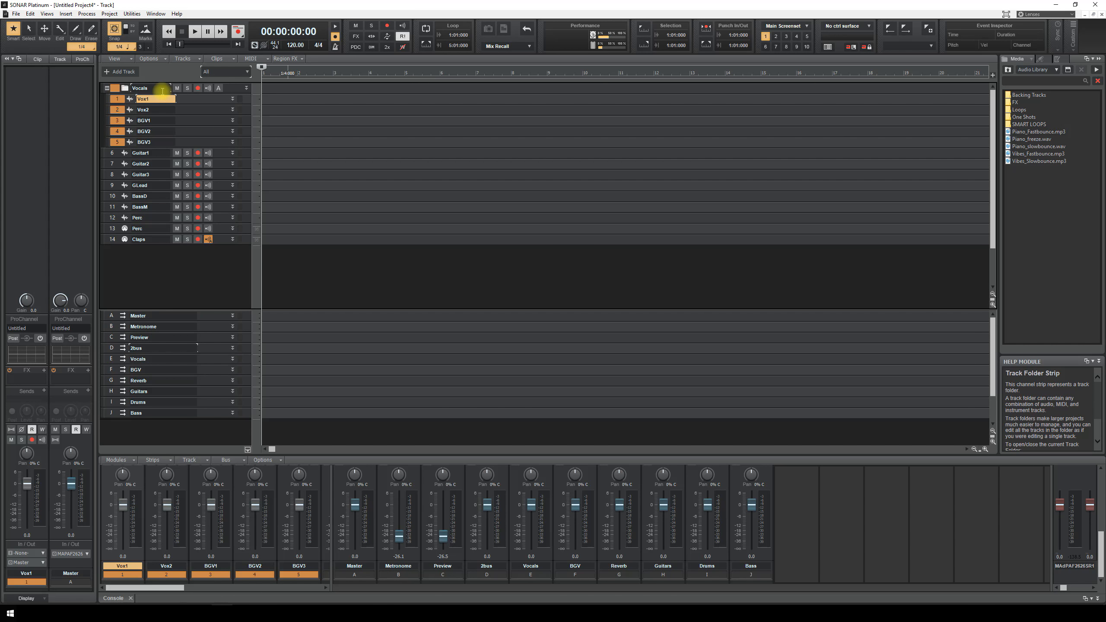
- Colour Vox1, Vox2 and BGV1–3 purple
click(108, 99)
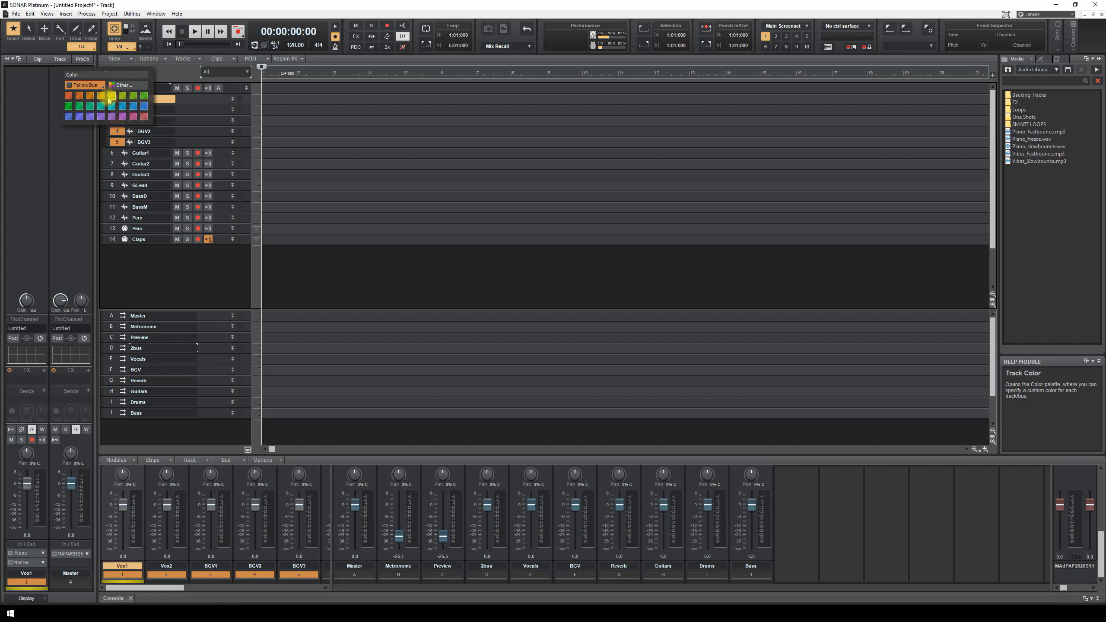
click(123, 117)
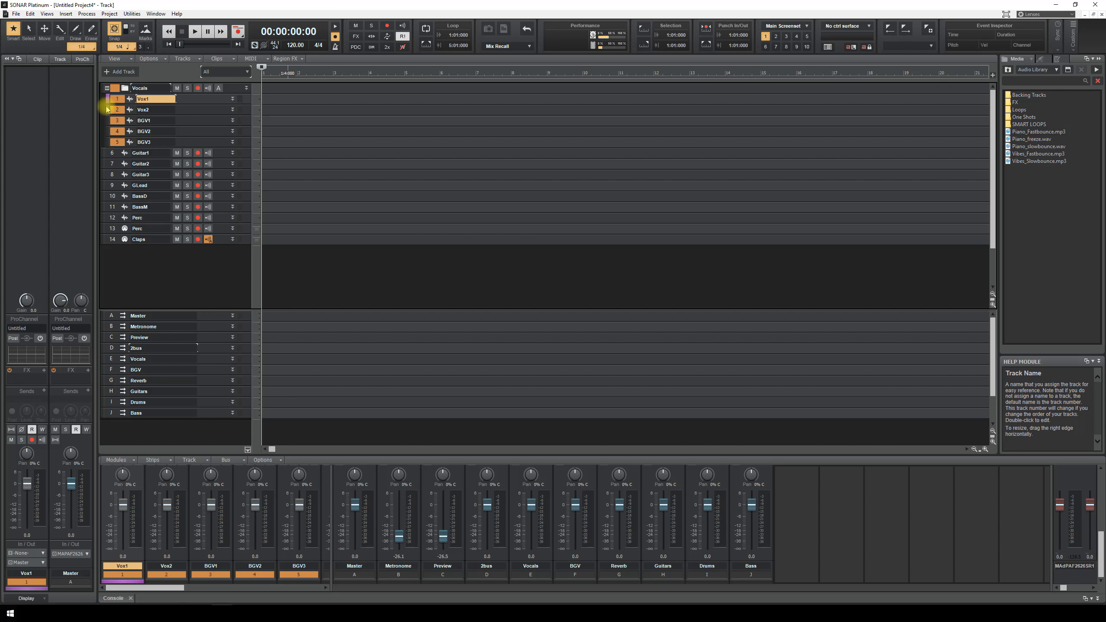
click(107, 109)
click(108, 110)
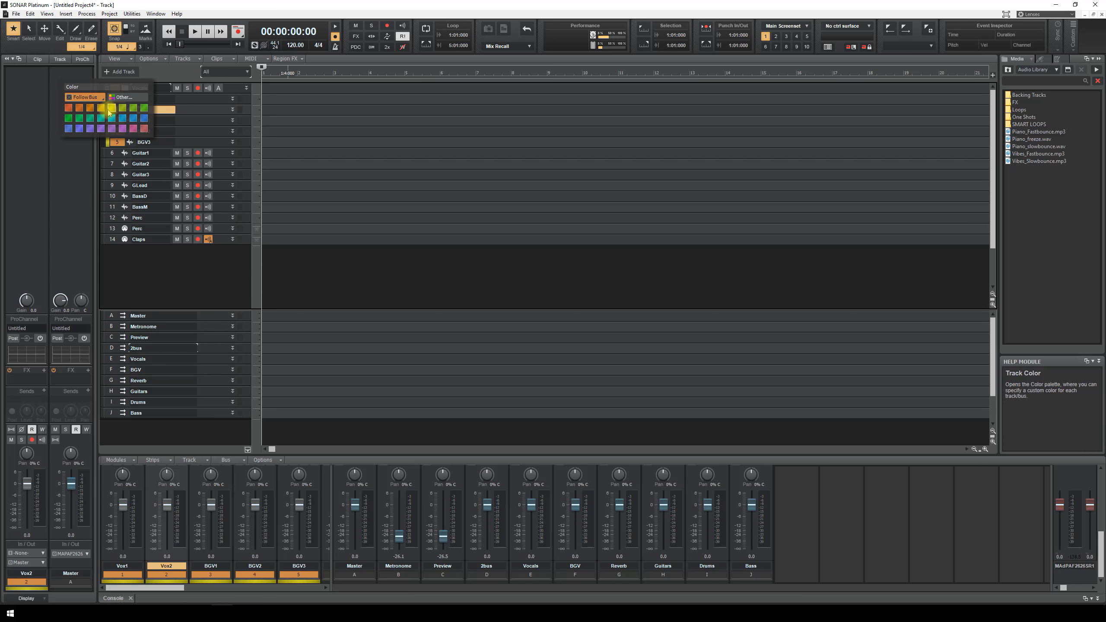
click(90, 128)
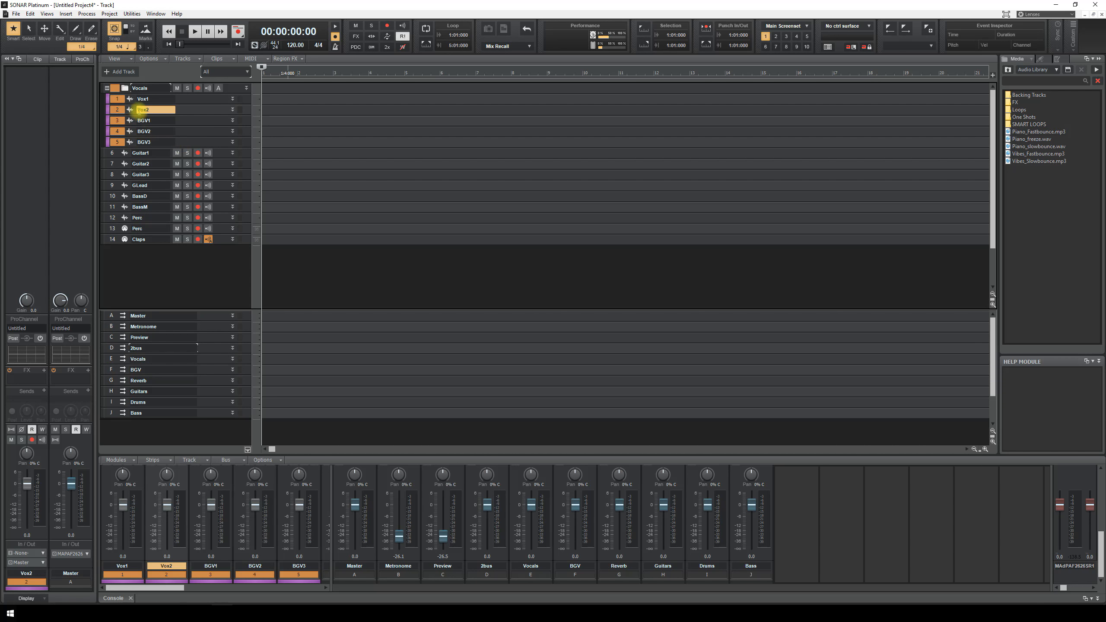
- Collapse the Vocals folder and move guitar tracks 6–9 into a new folder named Guitars
click(107, 88)
drag(108, 99, 108, 132)
right_click(112, 104)
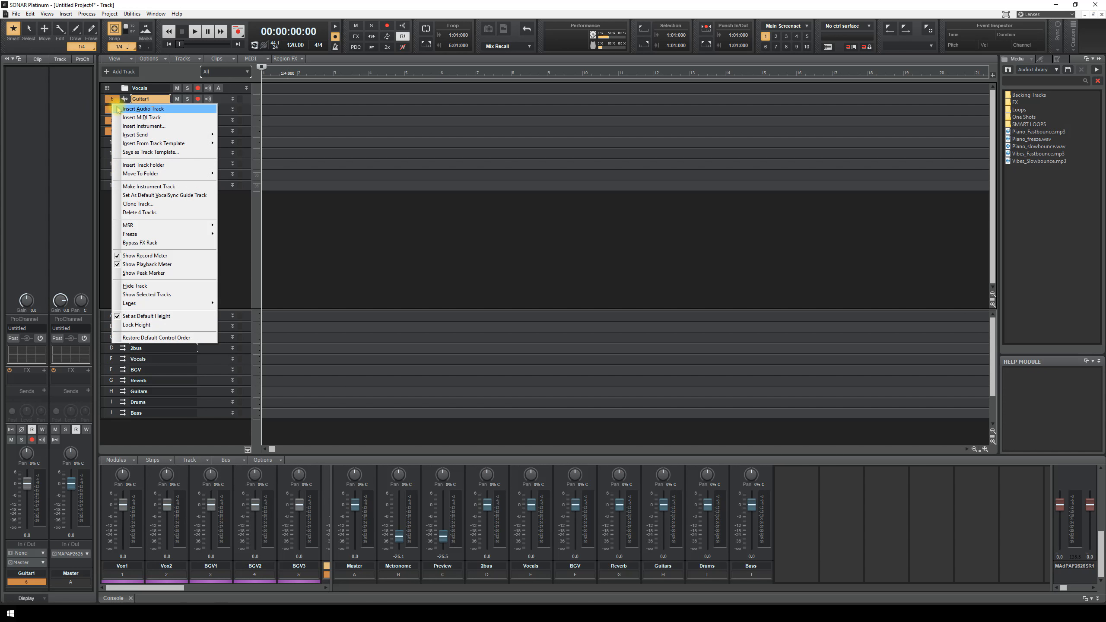
mouse_move(200, 147)
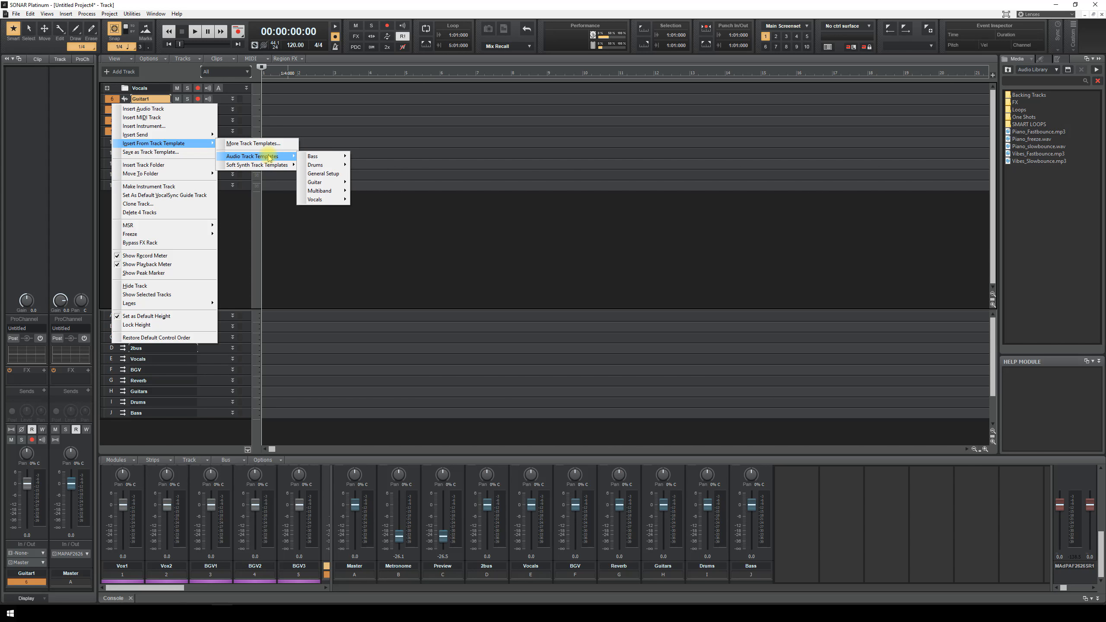
mouse_move(172, 175)
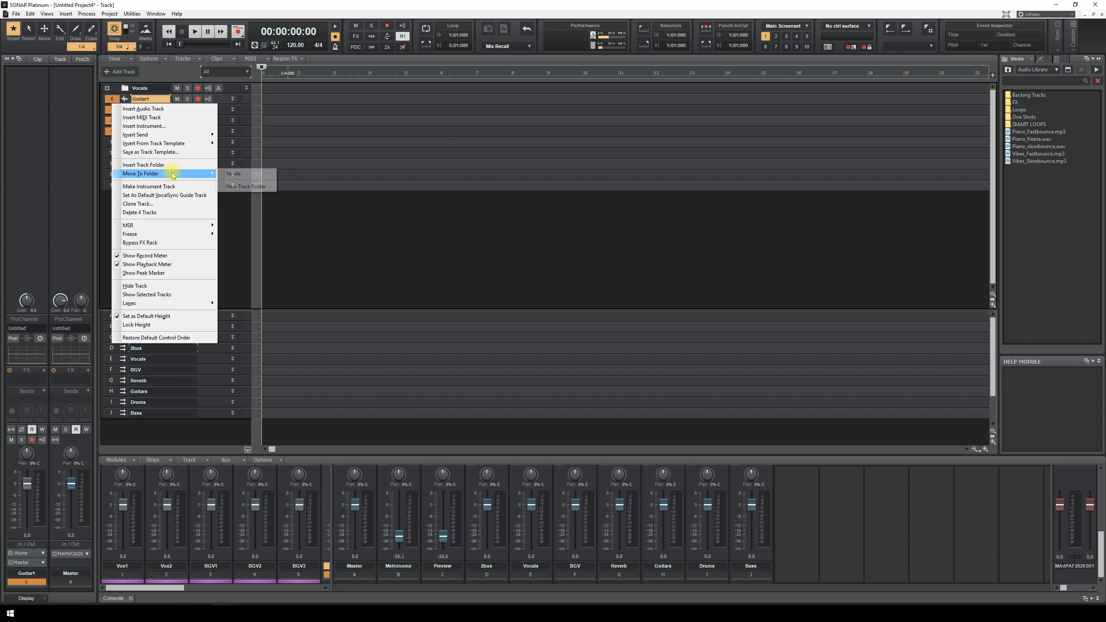
click(245, 186)
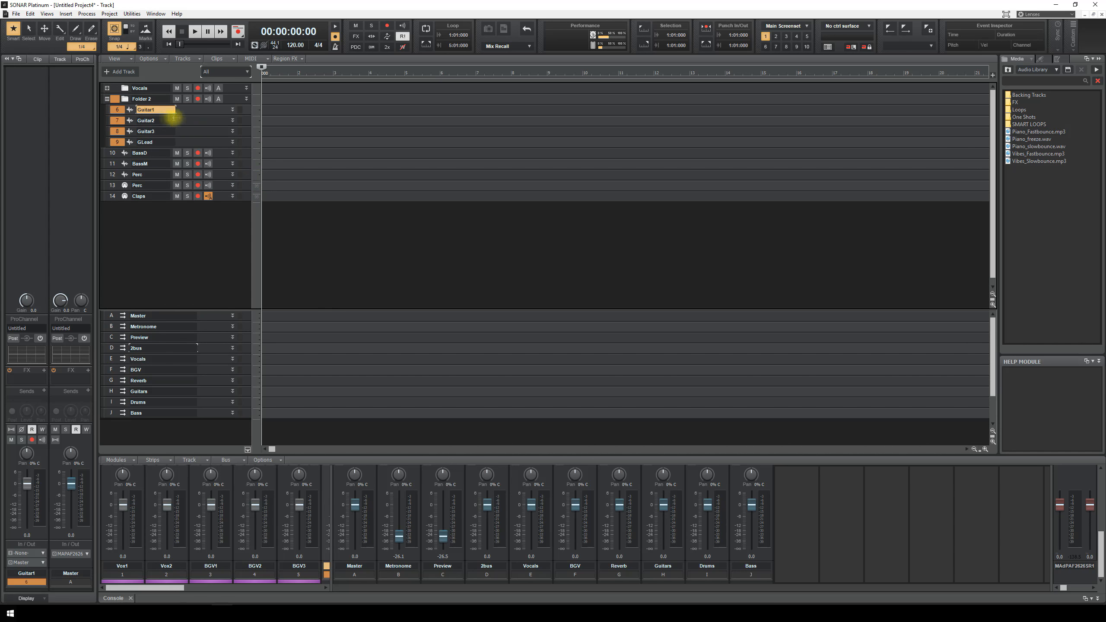
double_click(154, 99)
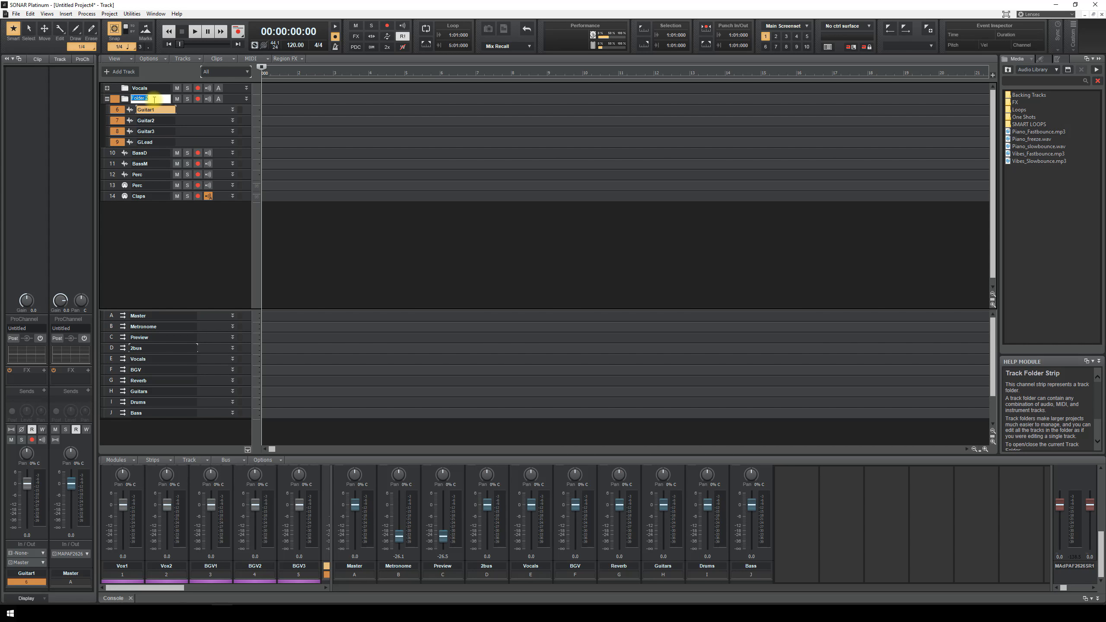
key(Return)
- Colour the guitar tracks 6–9 yellow
click(108, 110)
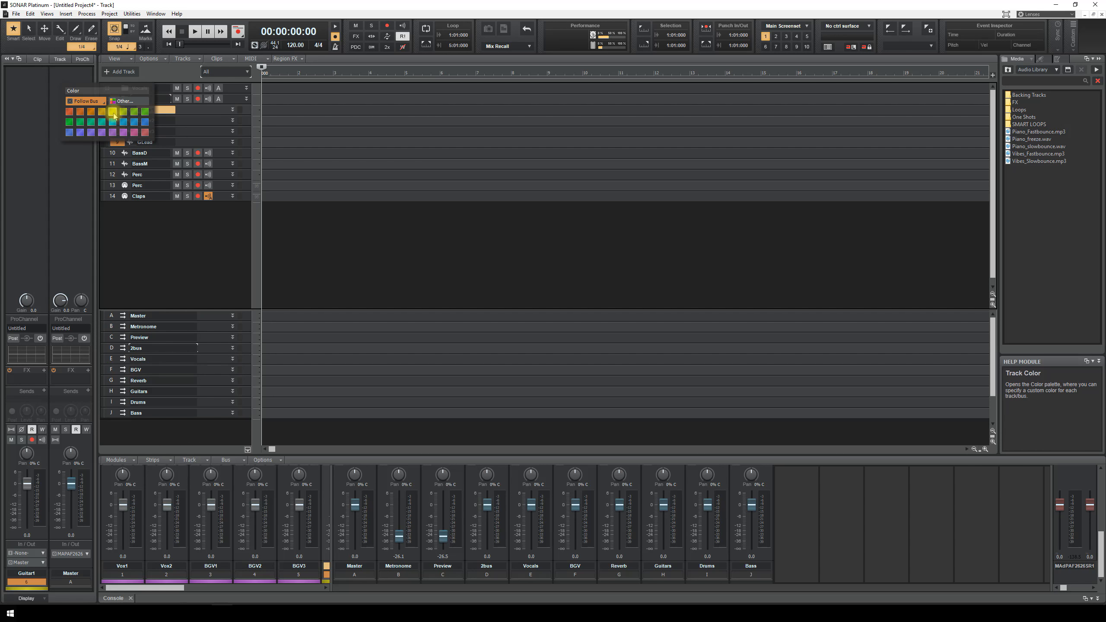
click(38, 132)
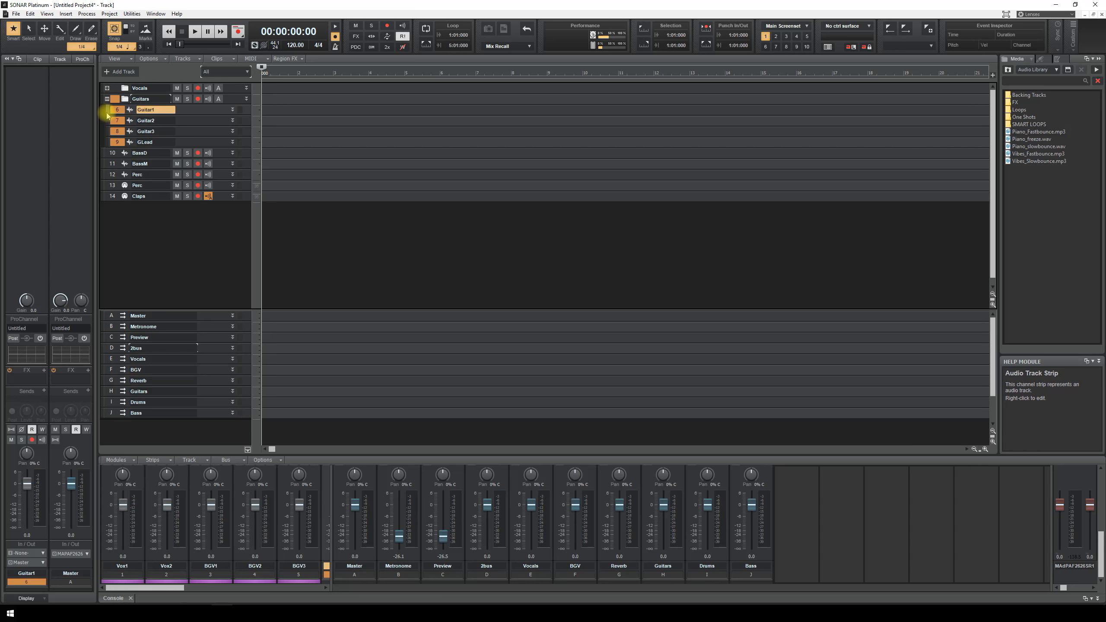
click(108, 114)
click(113, 120)
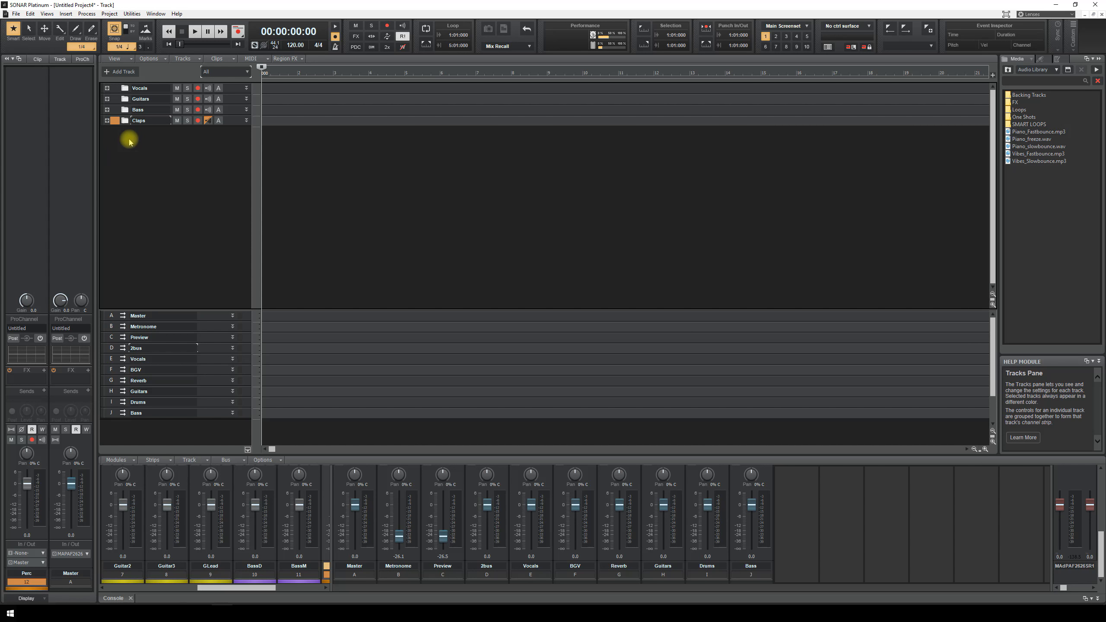
click(46, 13)
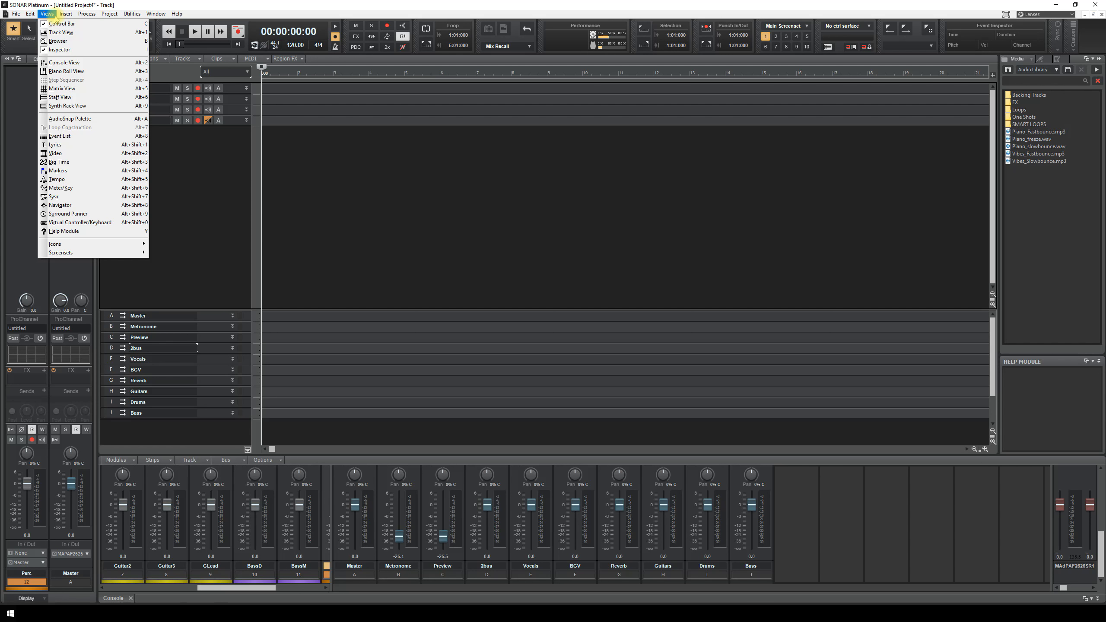
- Show the Synth Rack above the media library, enlarge it, and open its insert-synth choices
mouse_move(132, 14)
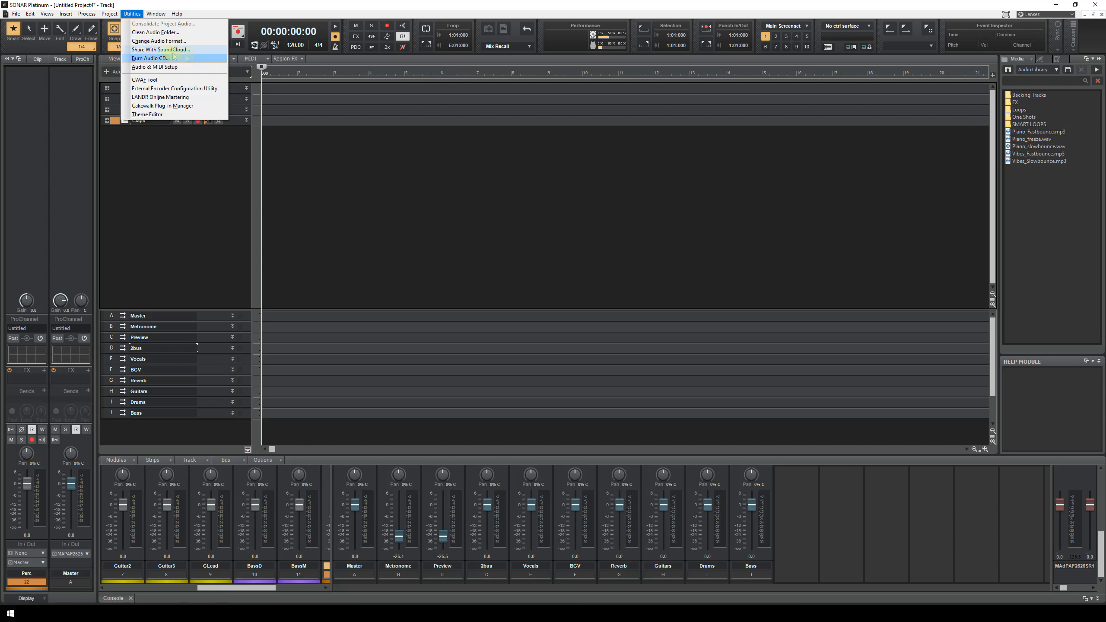
mouse_move(66, 14)
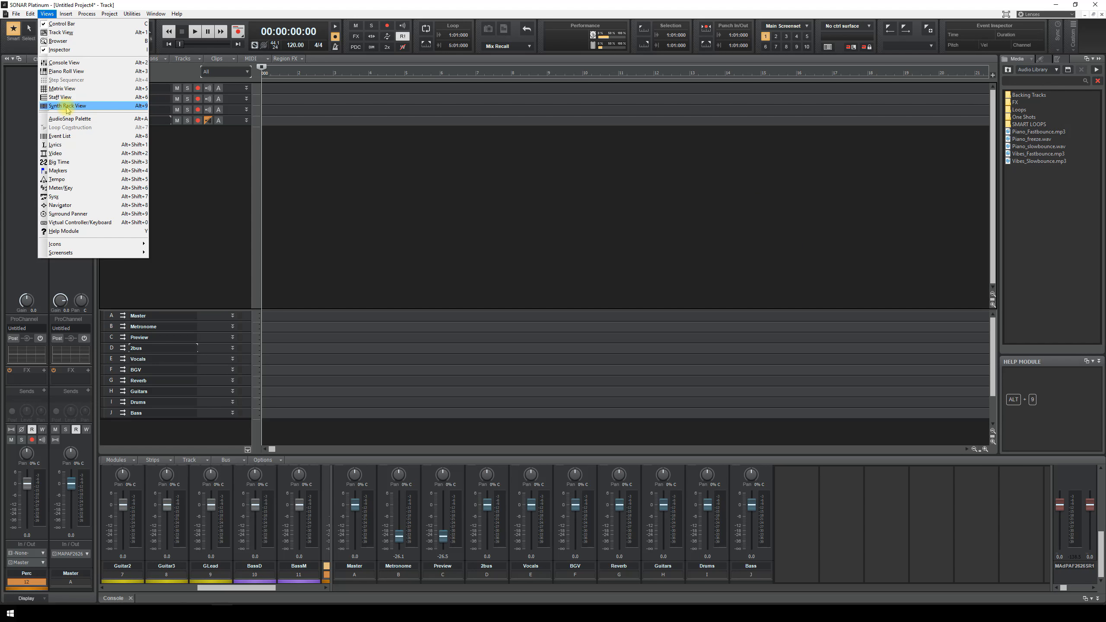
click(138, 108)
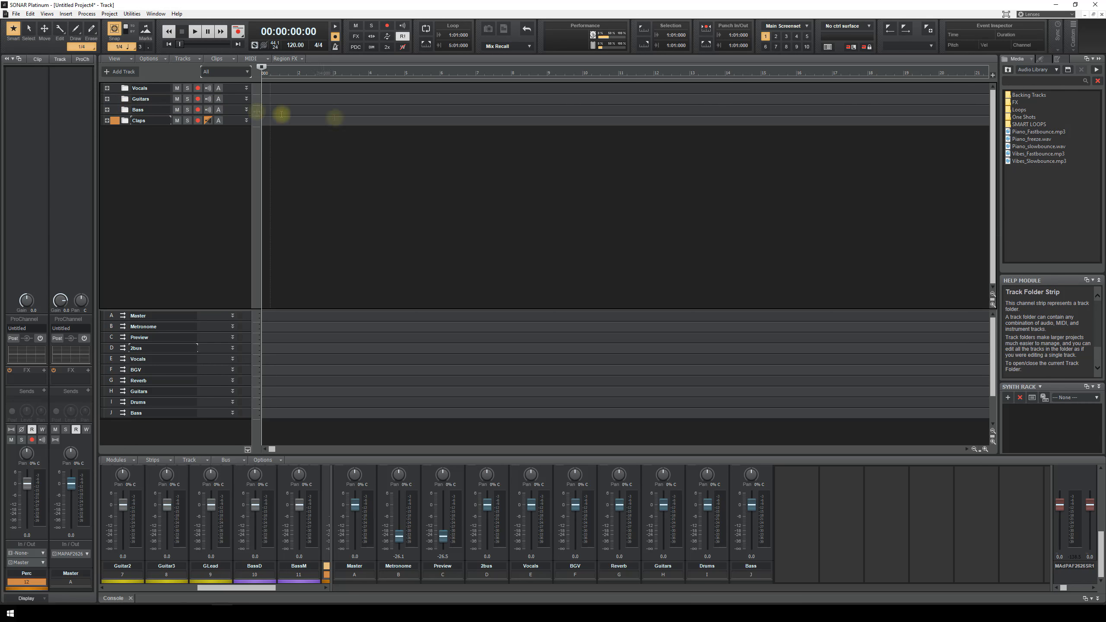
drag(1044, 387, 1073, 148)
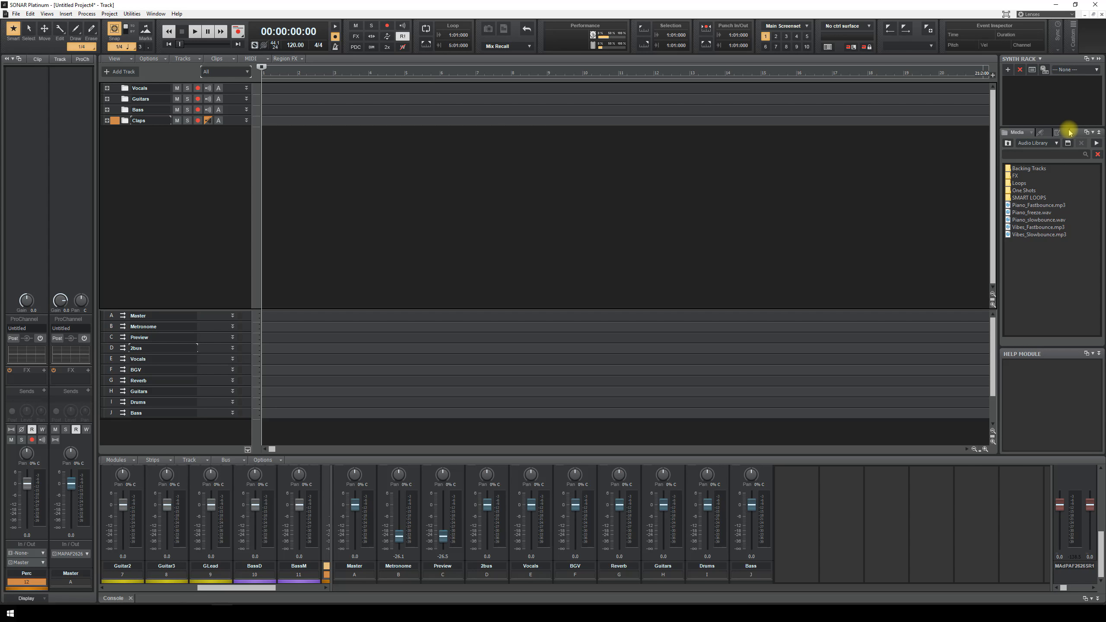
drag(1068, 126, 1075, 266)
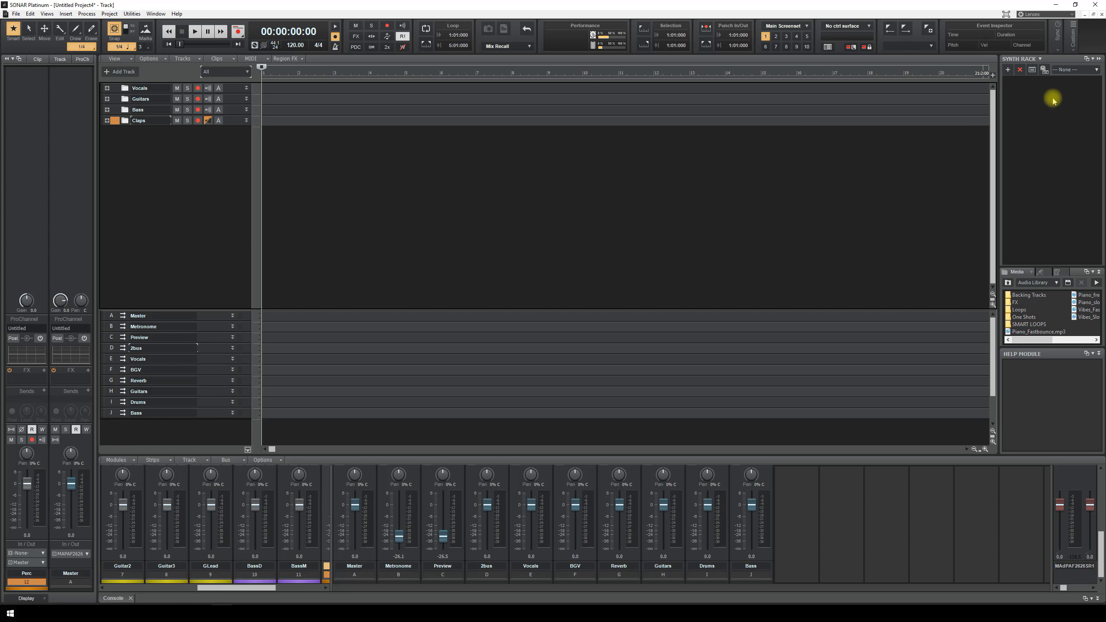
click(1010, 70)
mouse_move(1034, 81)
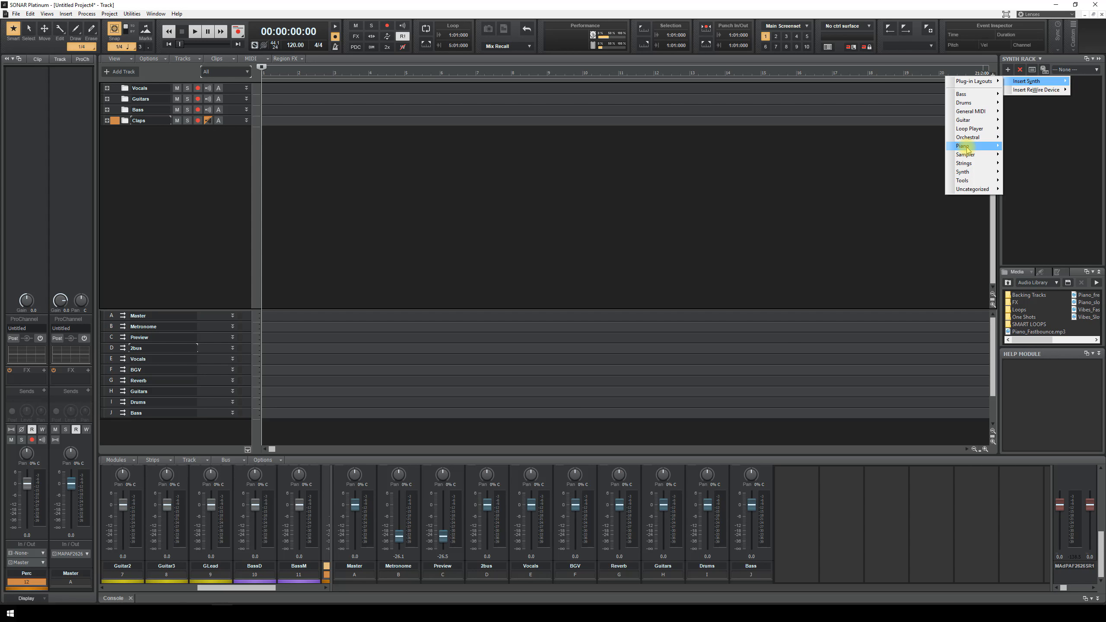
- Insert the Play instrument as a soft synth and name its track Piano
mouse_move(965, 148)
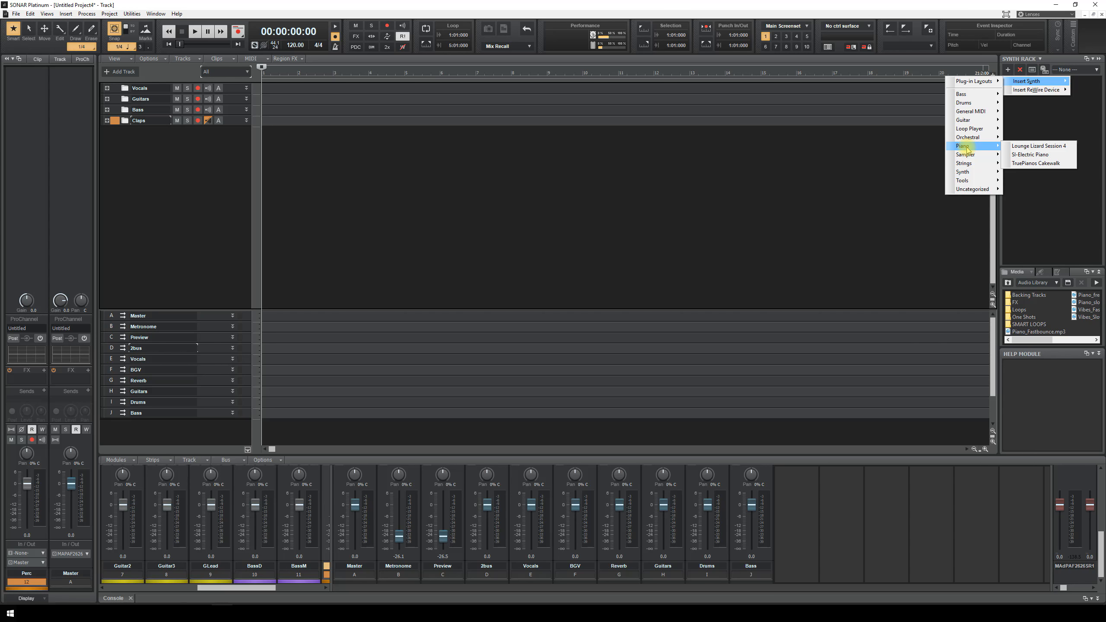
mouse_move(975, 190)
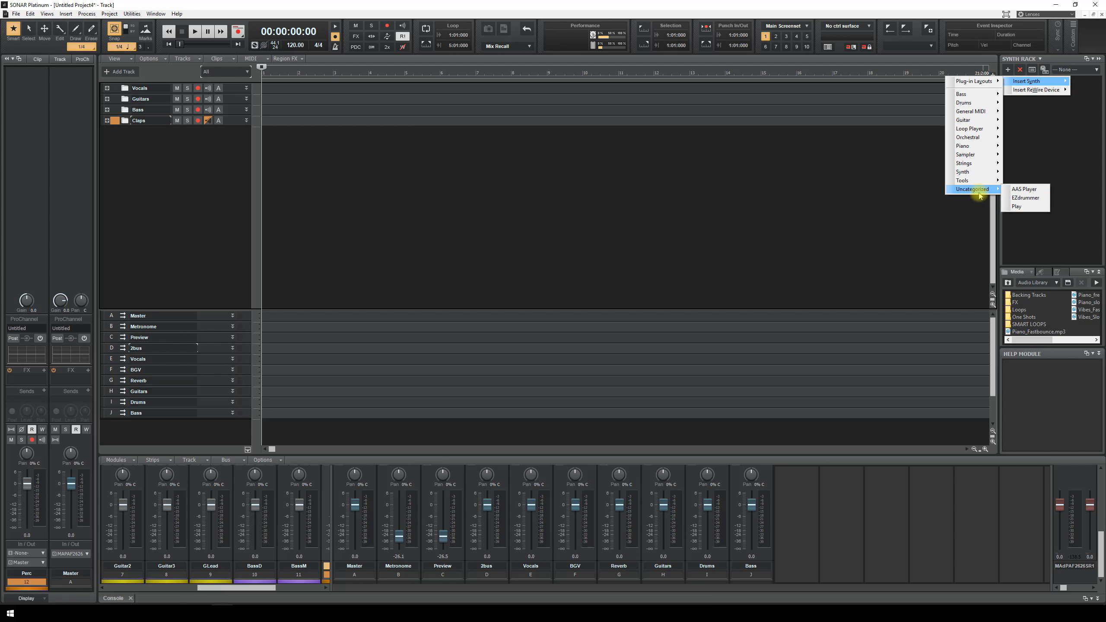
click(1019, 199)
click(637, 247)
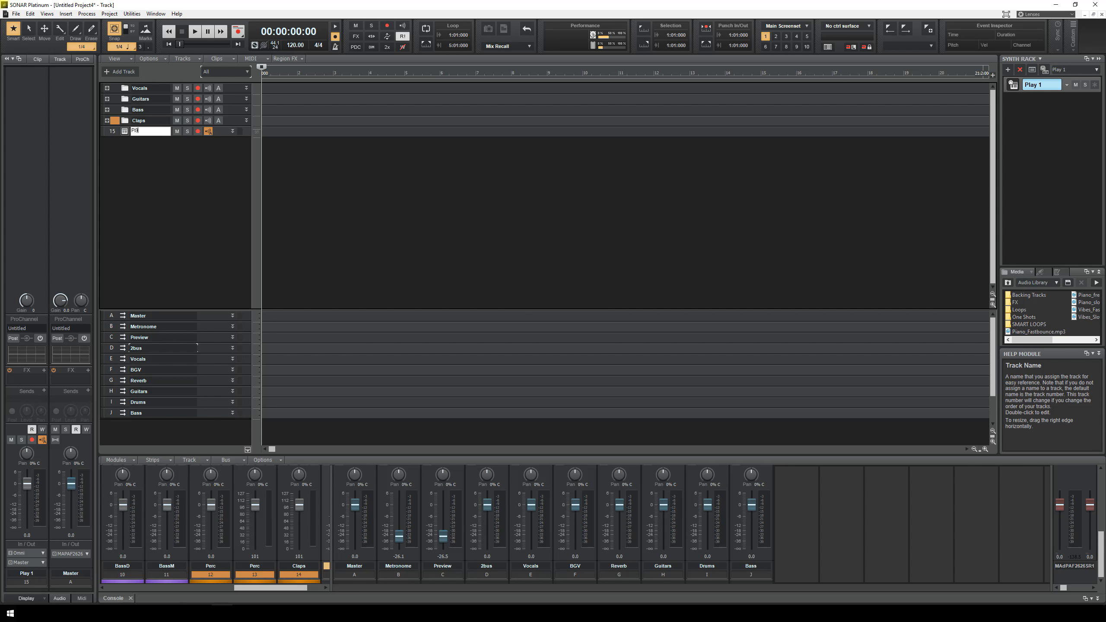
text(Piano)
key(Return)
- Insert SessionDrummer from the drum instruments with its own track
click(1007, 70)
mouse_move(977, 105)
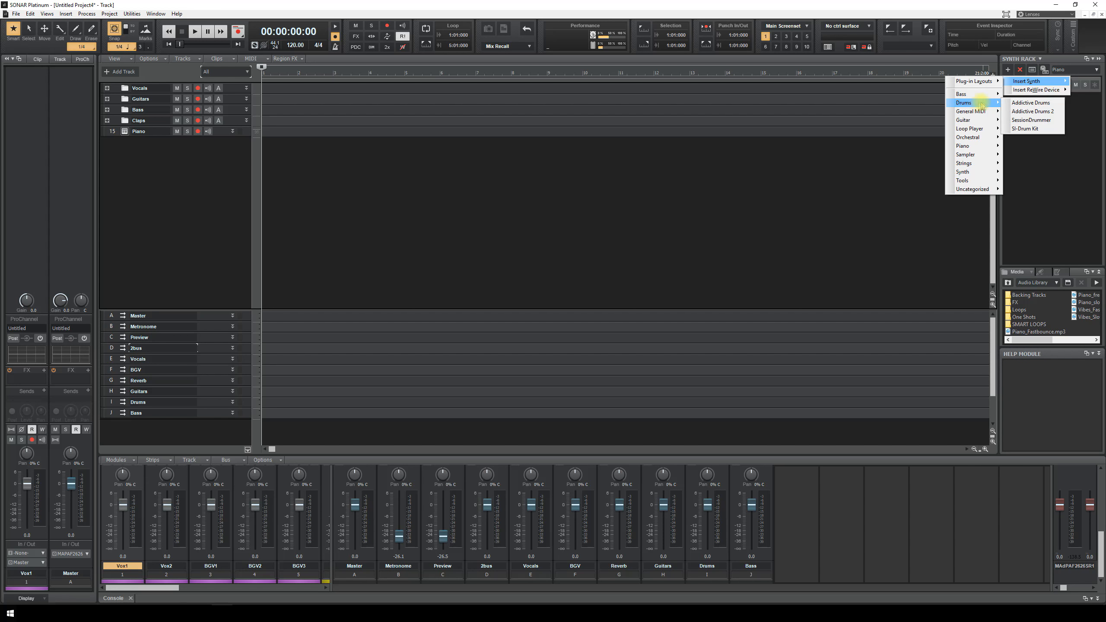
click(1049, 123)
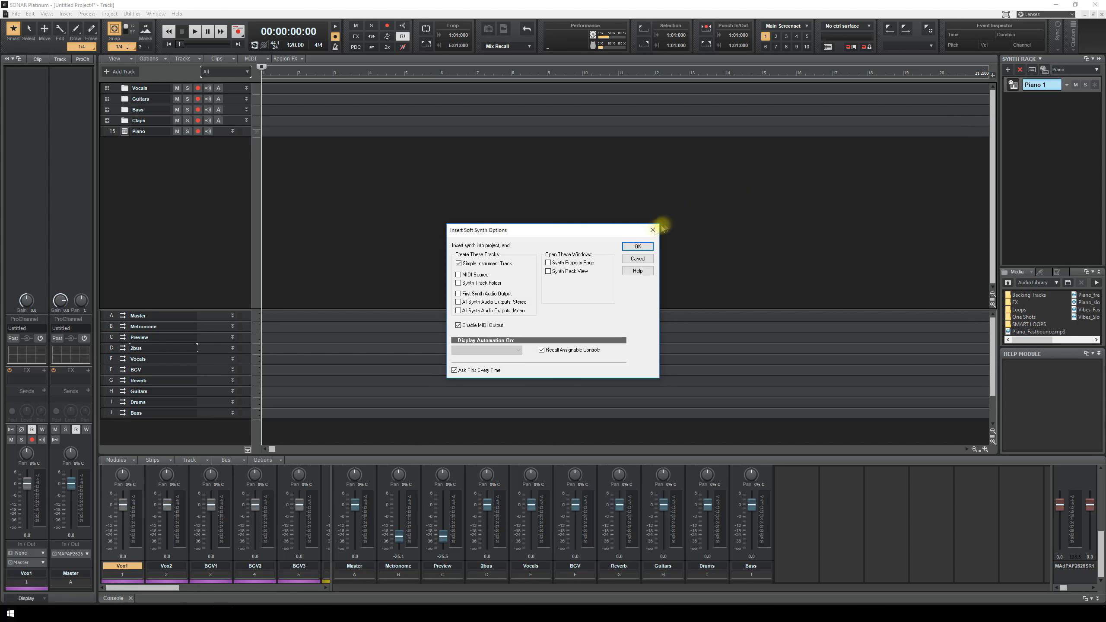
click(637, 246)
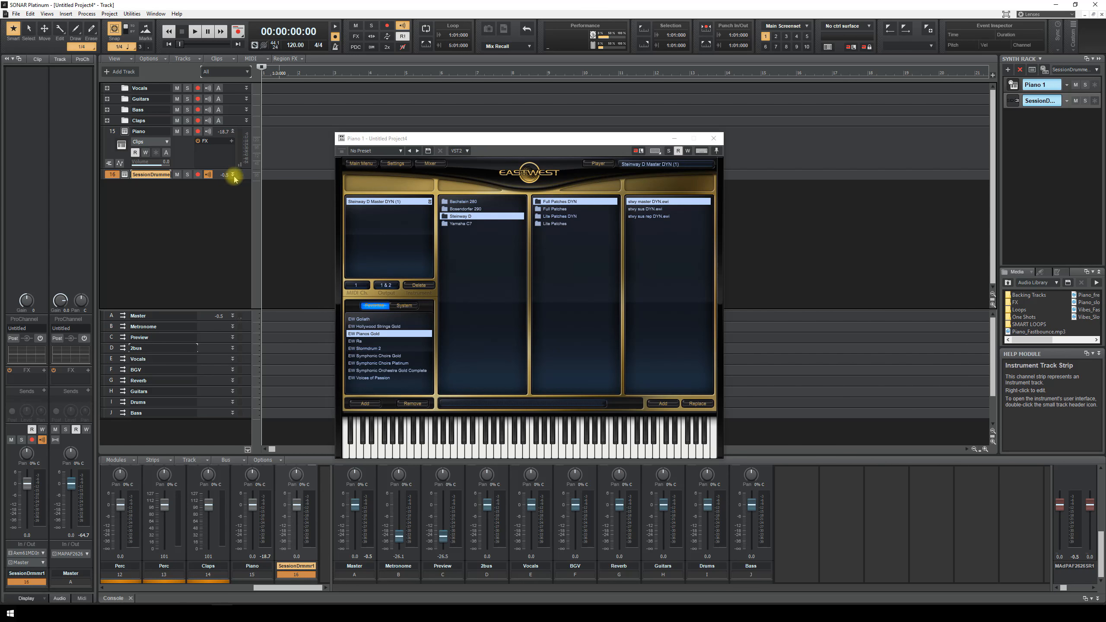
- Audition SessionDrummer's kit and load the Acoustic PremrTimbaleKit drum kit
click(233, 174)
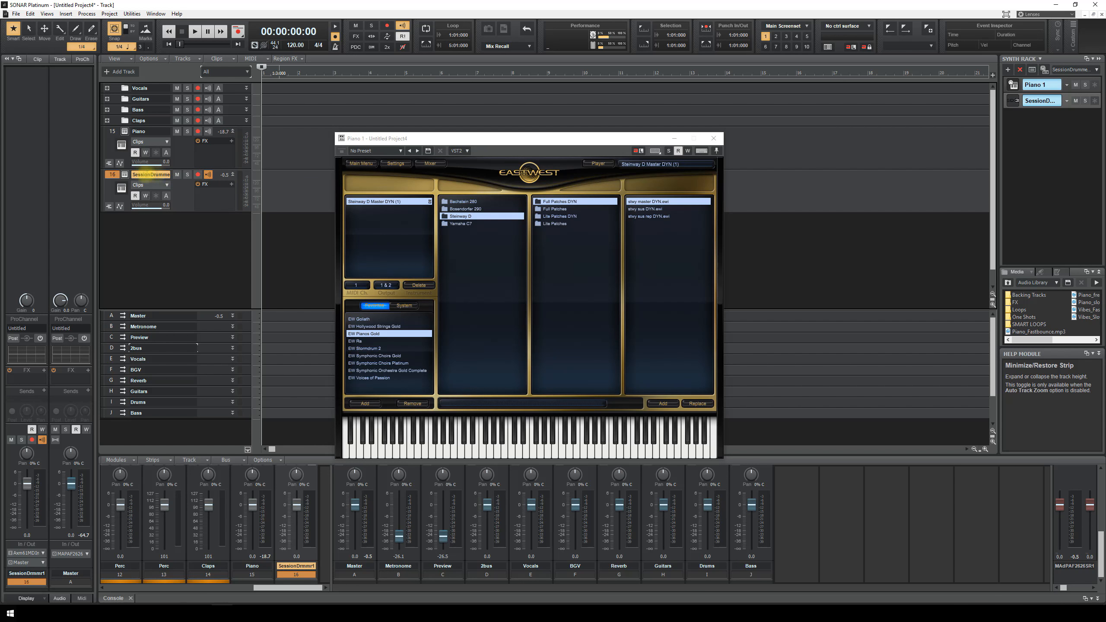
click(125, 174)
double_click(125, 174)
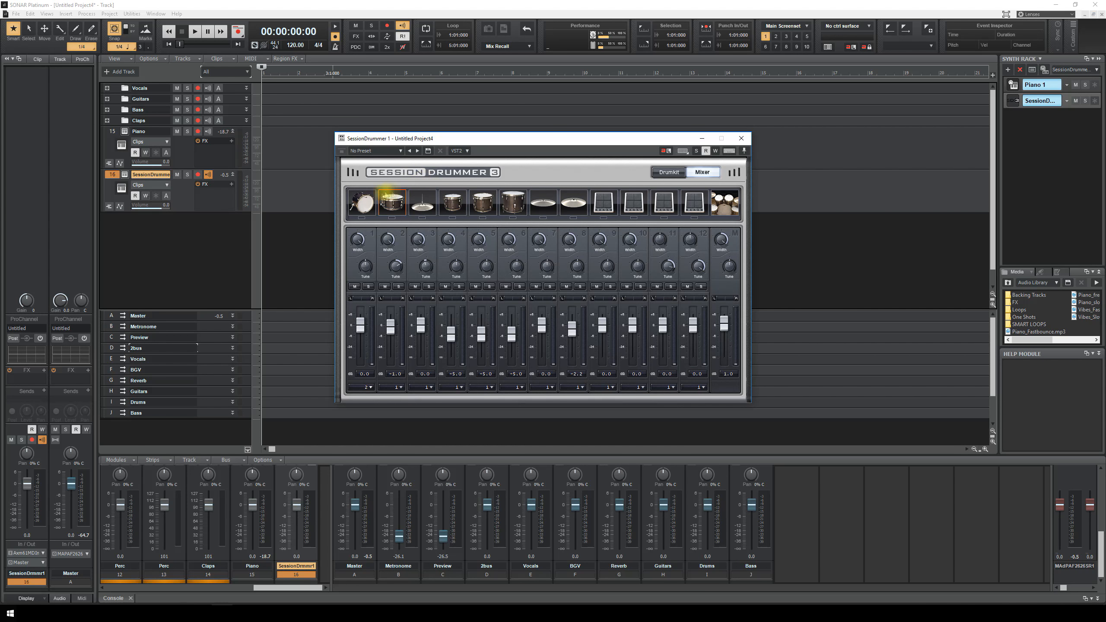
click(670, 174)
click(540, 325)
click(479, 297)
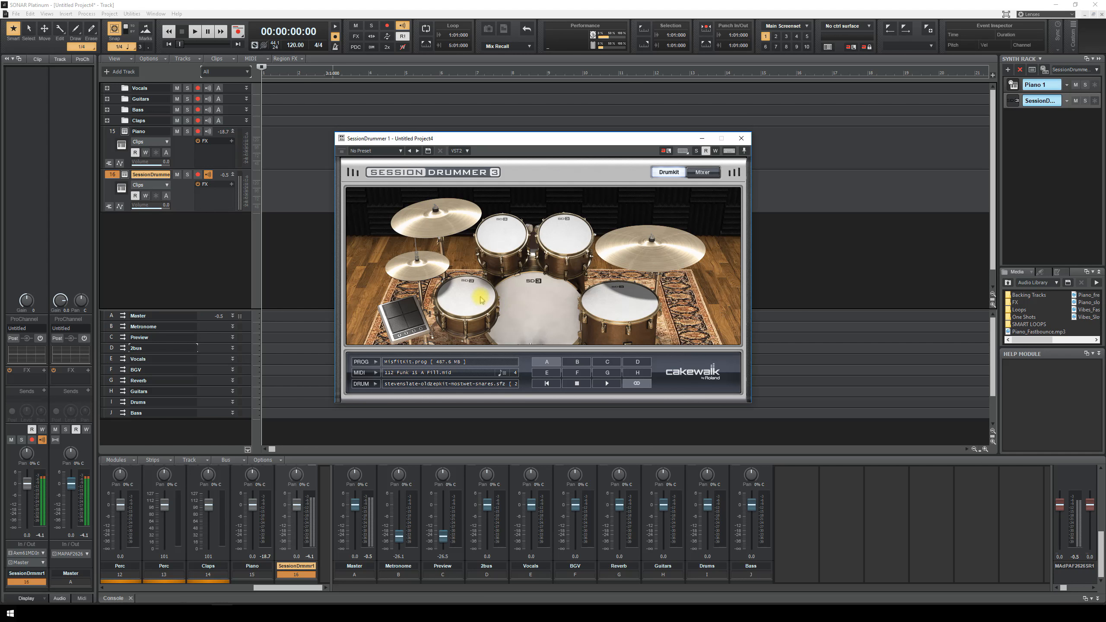
click(499, 252)
click(557, 251)
click(461, 361)
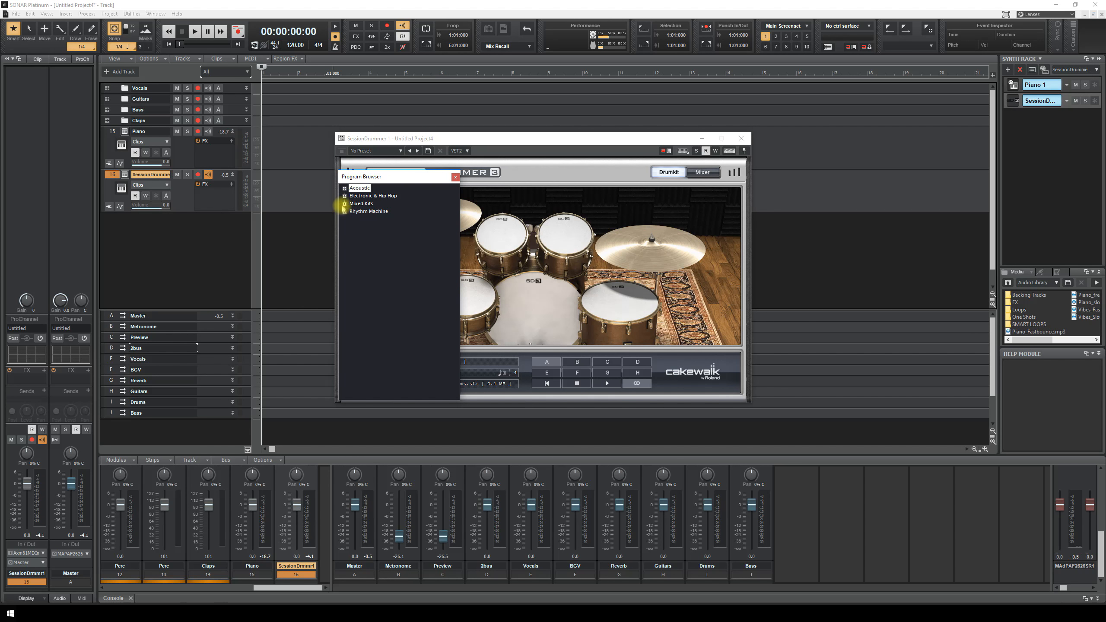
click(345, 188)
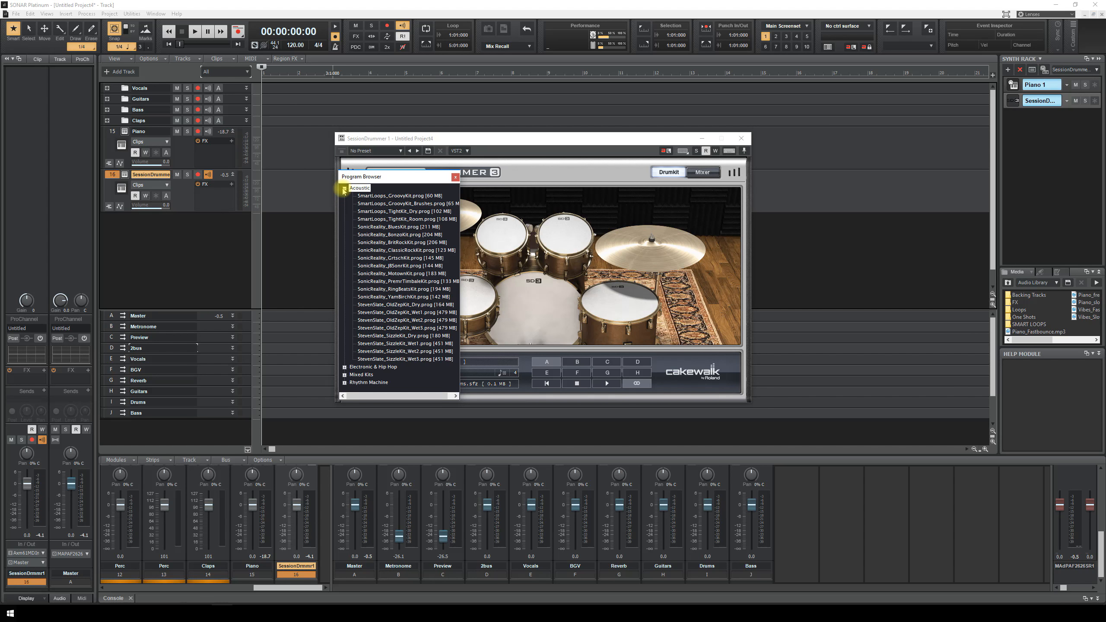
double_click(411, 282)
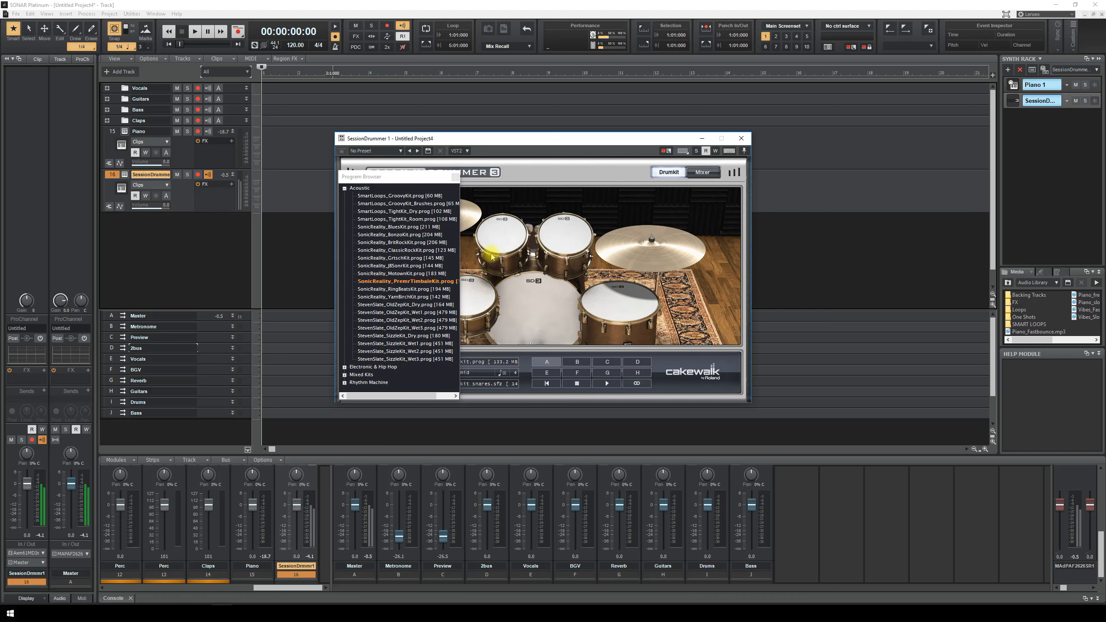
click(740, 138)
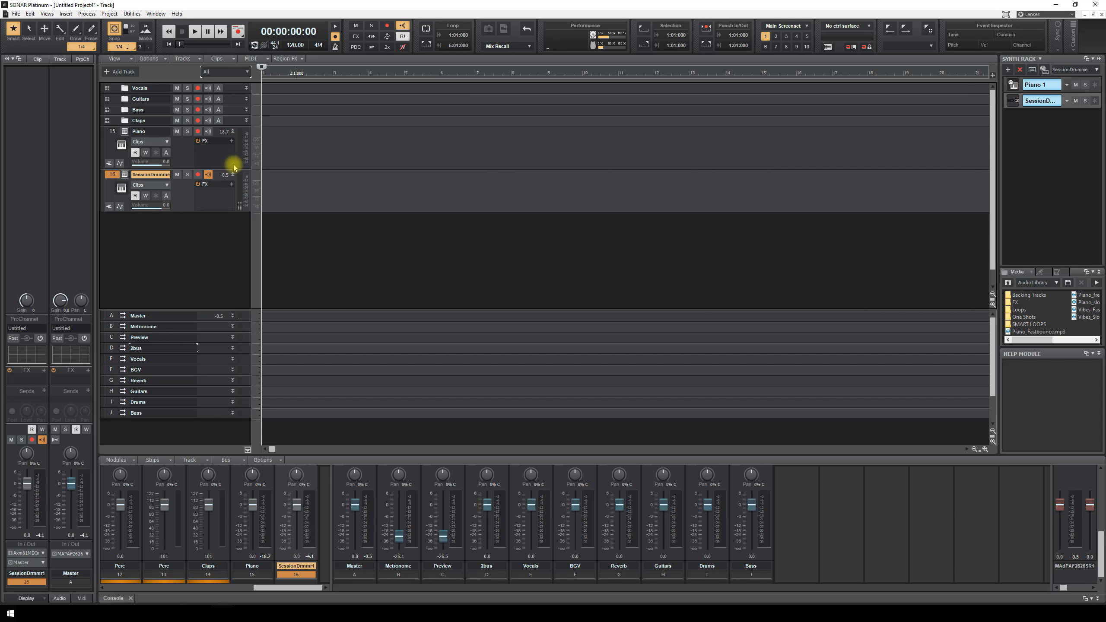
- Expand the Vocals folder and route Vox1's output from Master to the Vocals bus
click(232, 132)
click(233, 142)
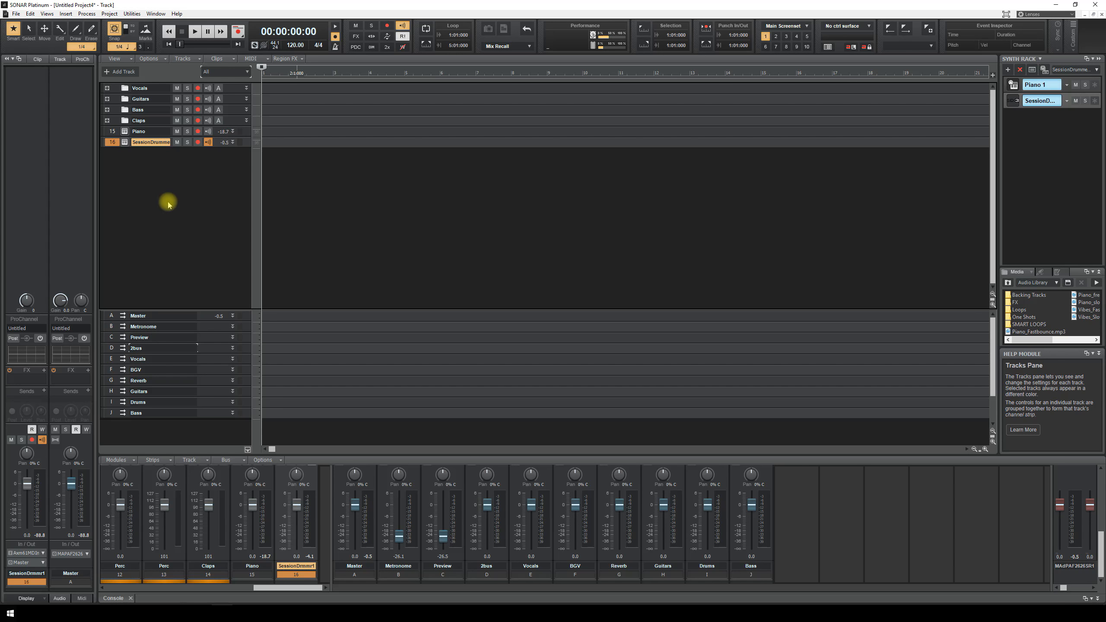
click(107, 88)
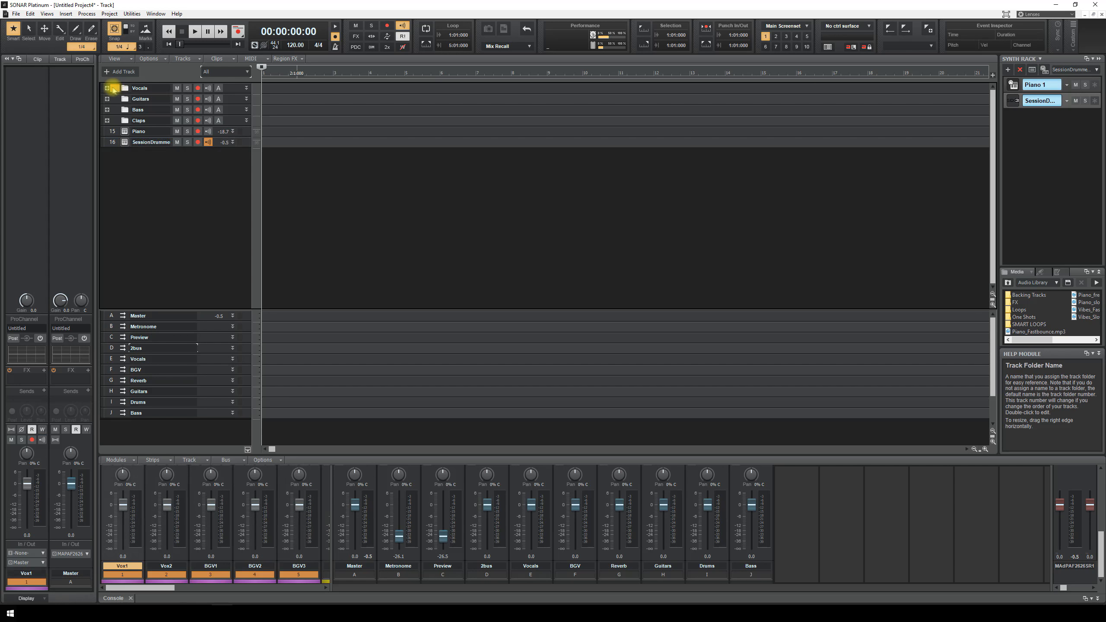
click(117, 100)
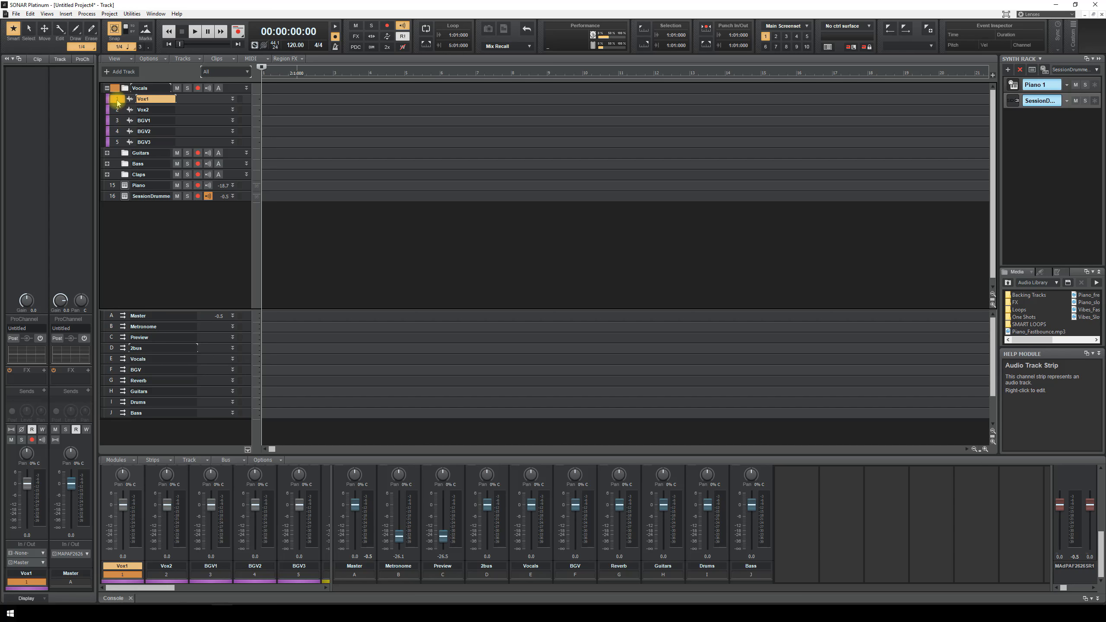
click(233, 99)
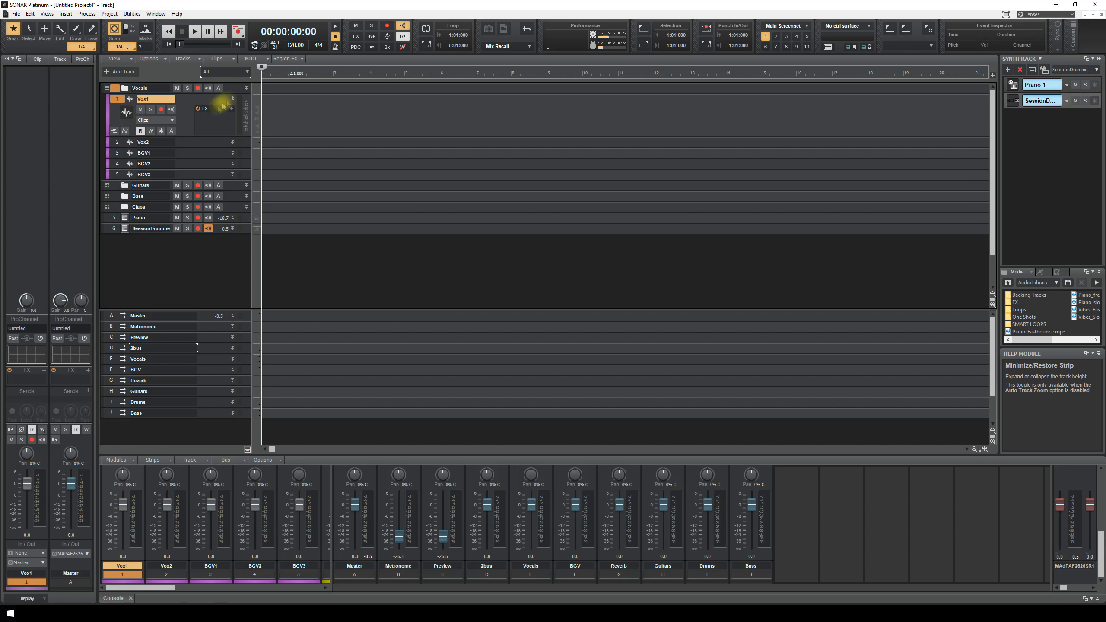
drag(195, 137, 192, 199)
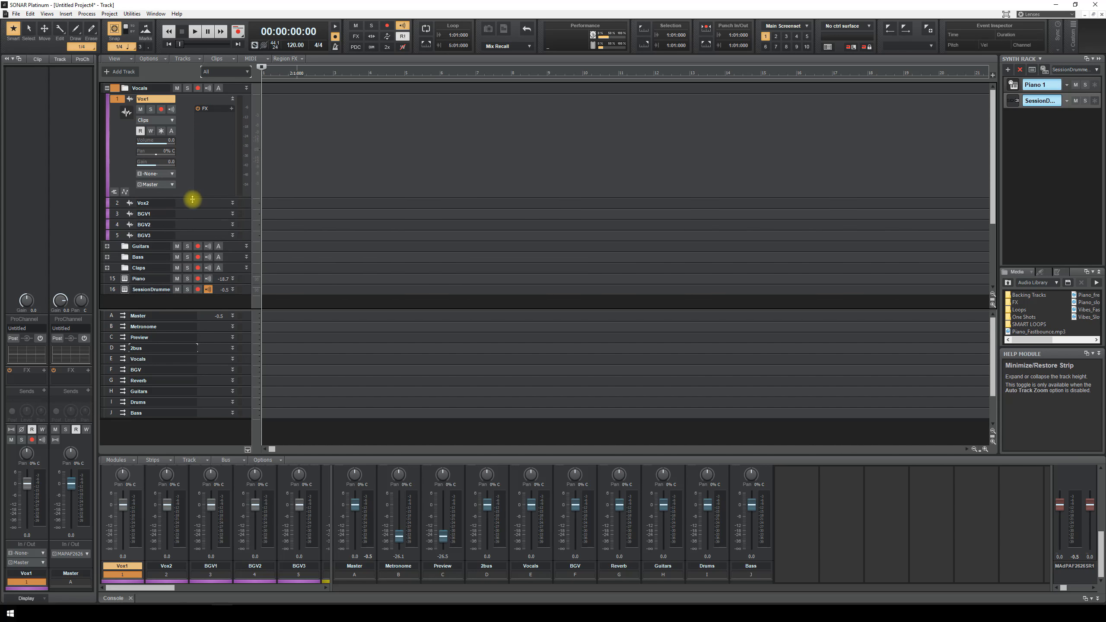
click(173, 186)
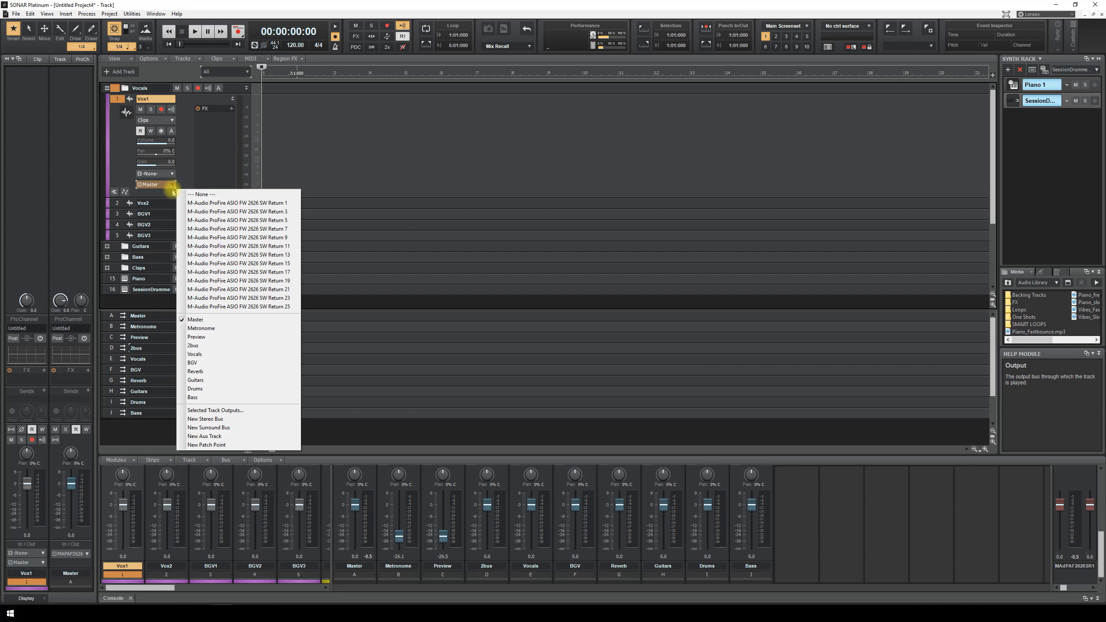
click(202, 357)
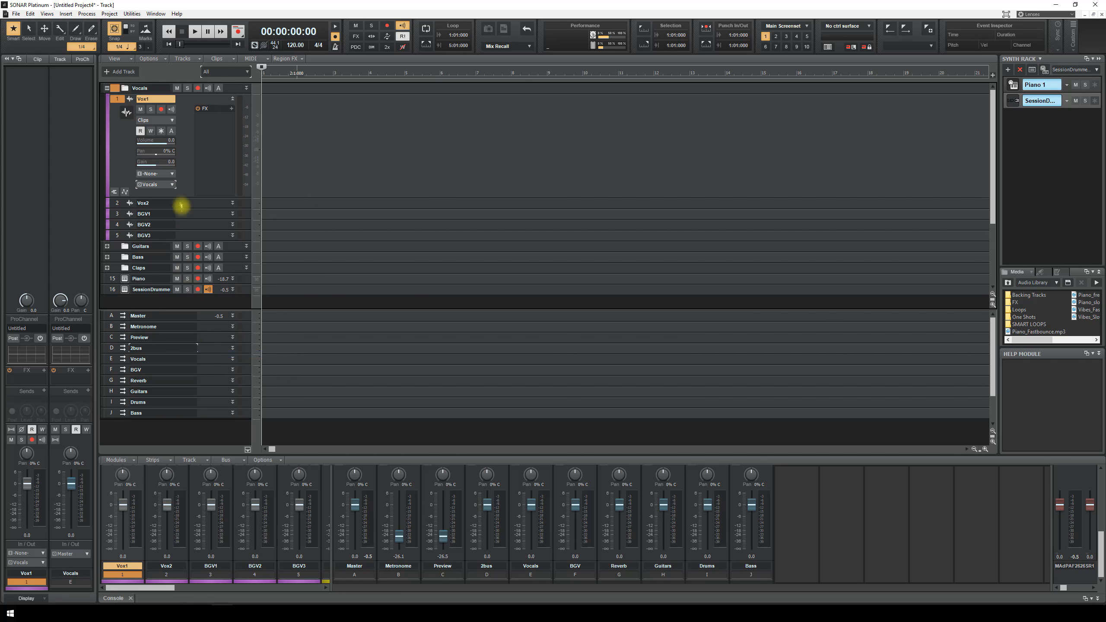
- Route Vox2's output to the Vocals bus and collapse both vocal strips
click(114, 204)
click(232, 203)
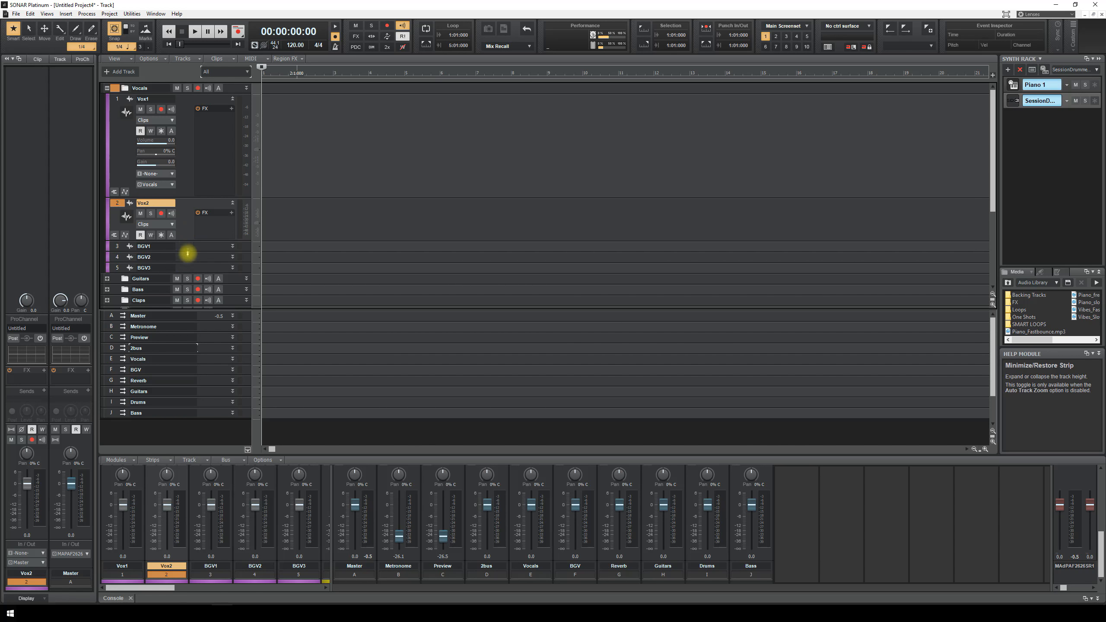
drag(188, 241, 187, 294)
scroll(190, 257, down, 1)
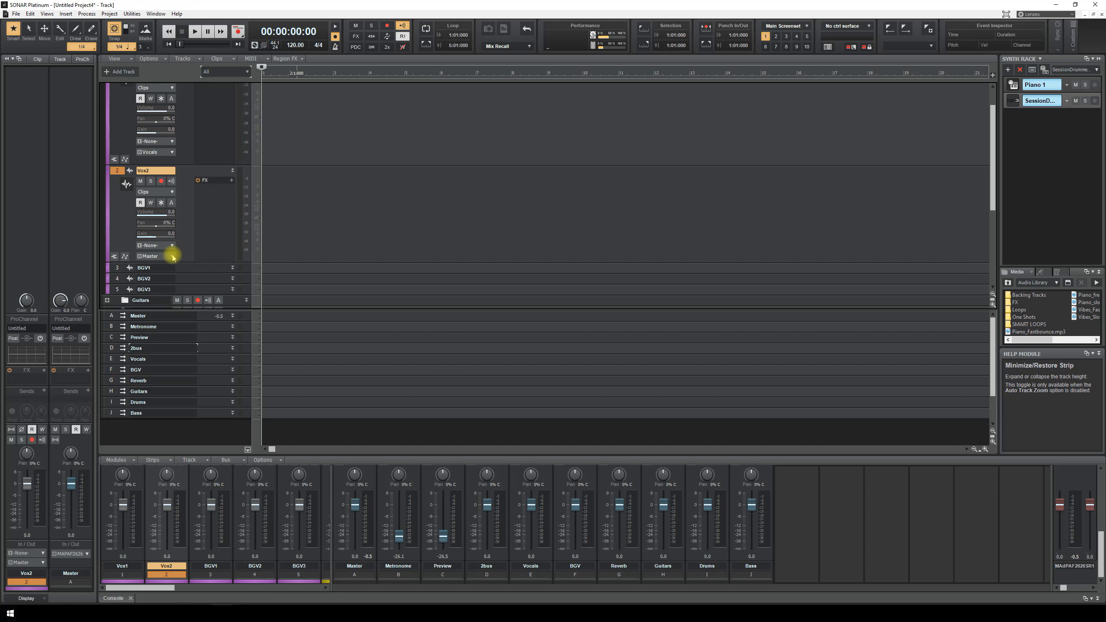
click(173, 256)
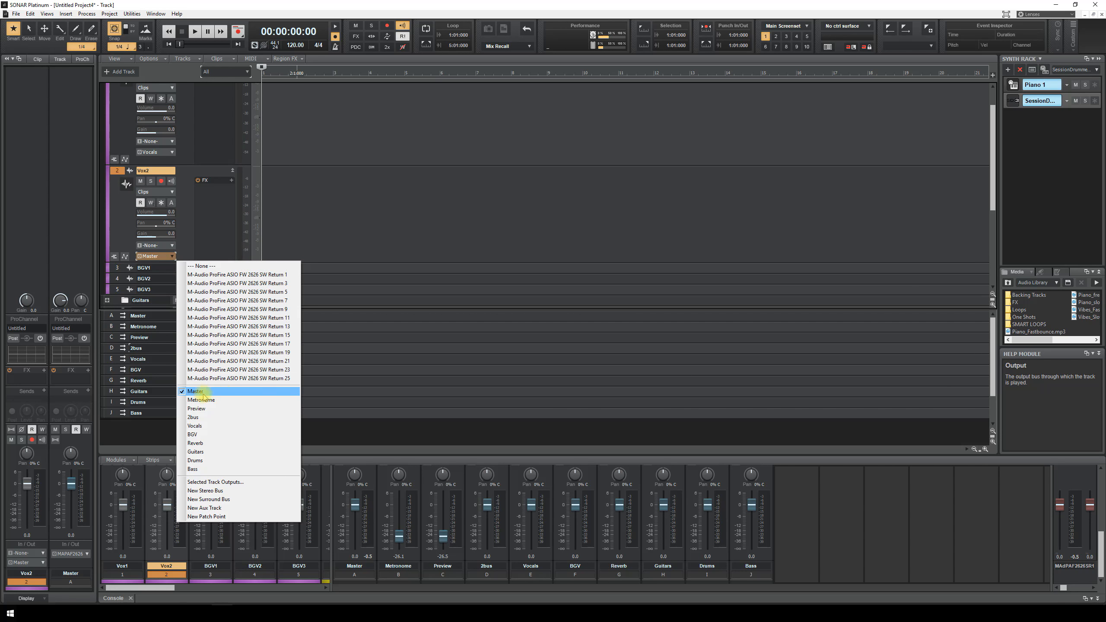
click(213, 425)
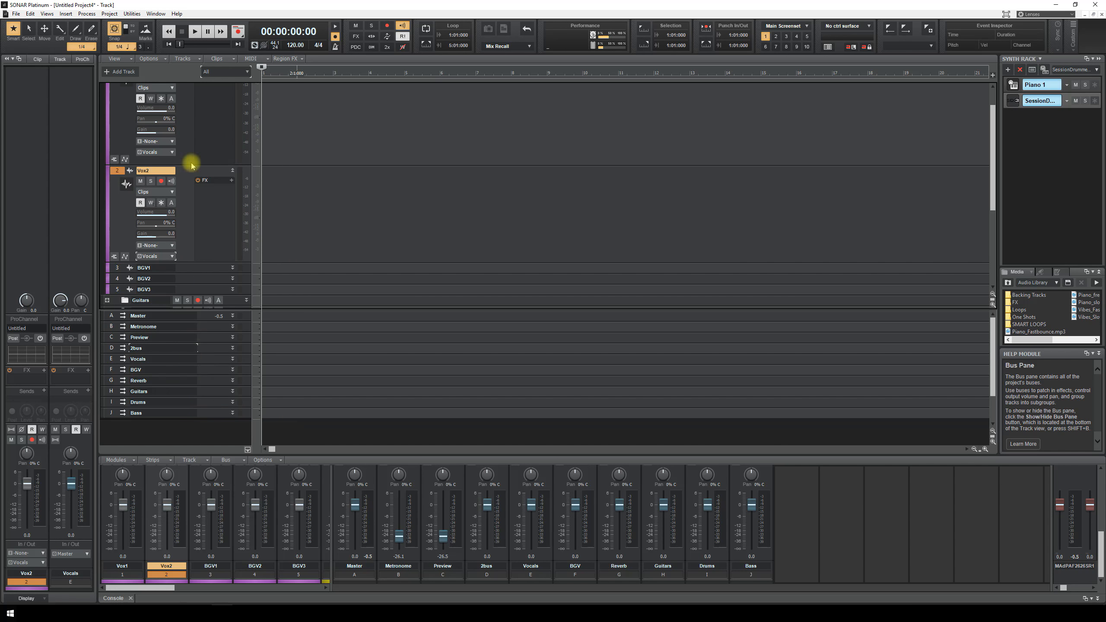
click(233, 170)
click(234, 99)
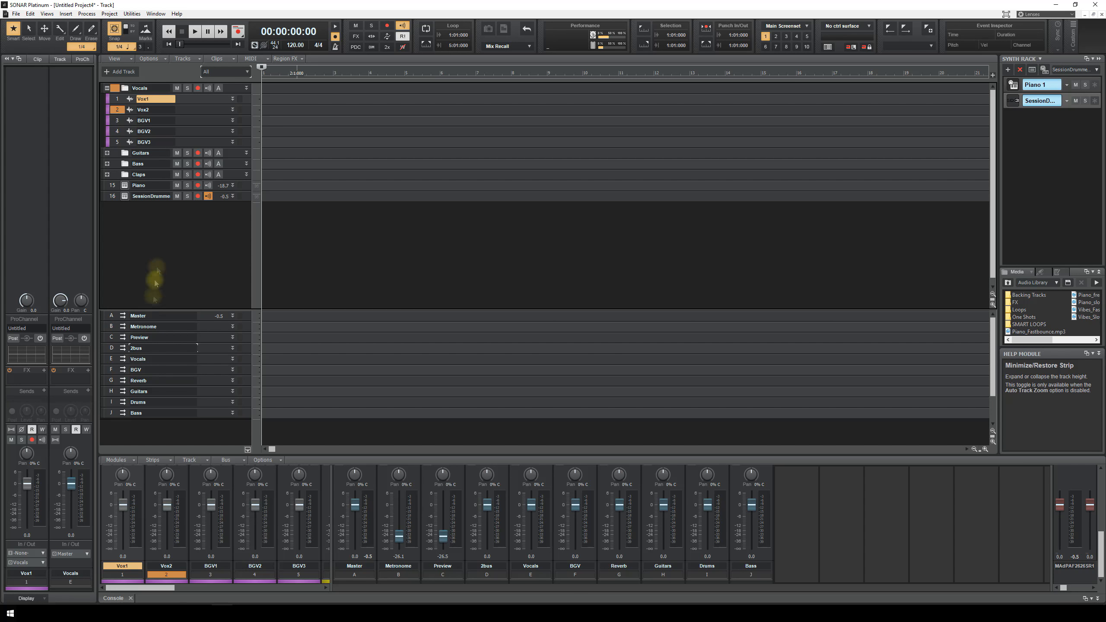
- Expand and enlarge the Vocals bus strip to reveal its output setting
click(111, 358)
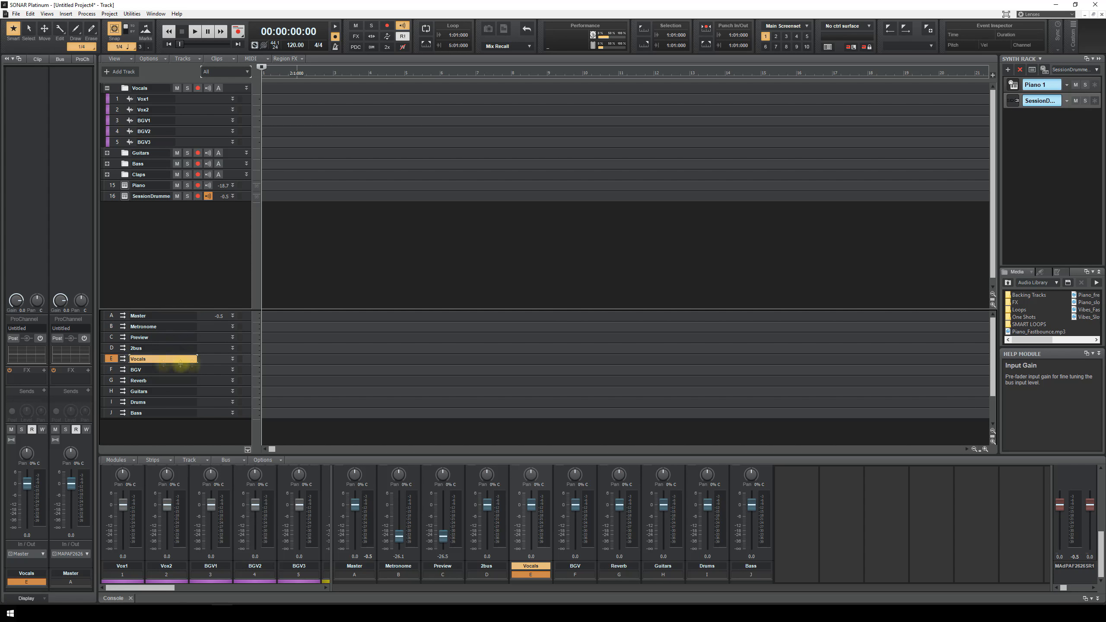
click(233, 359)
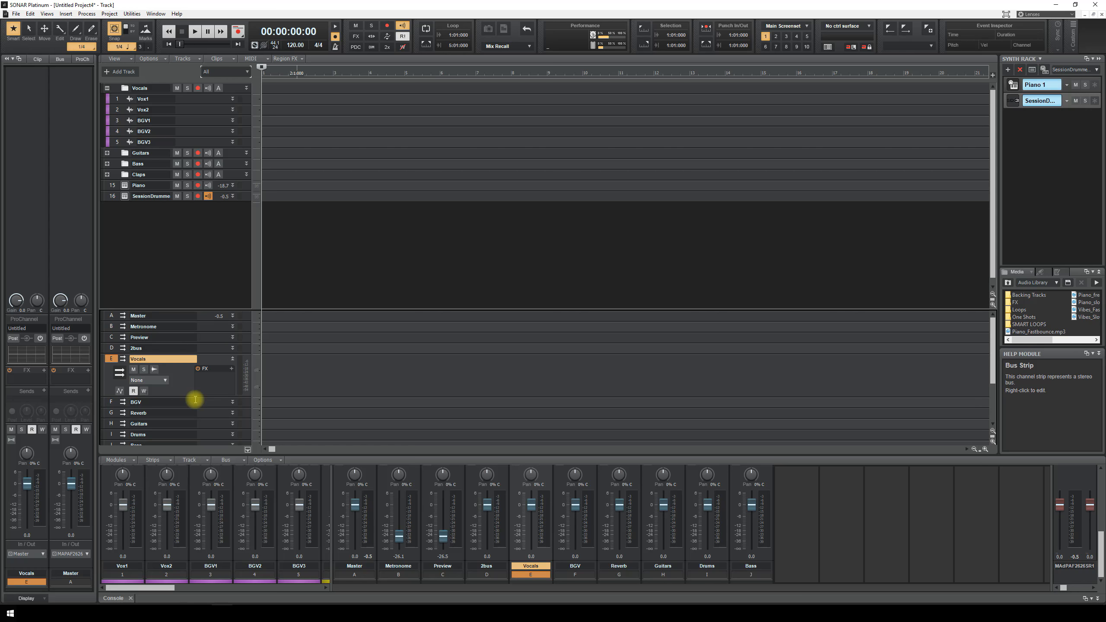
drag(193, 395, 191, 434)
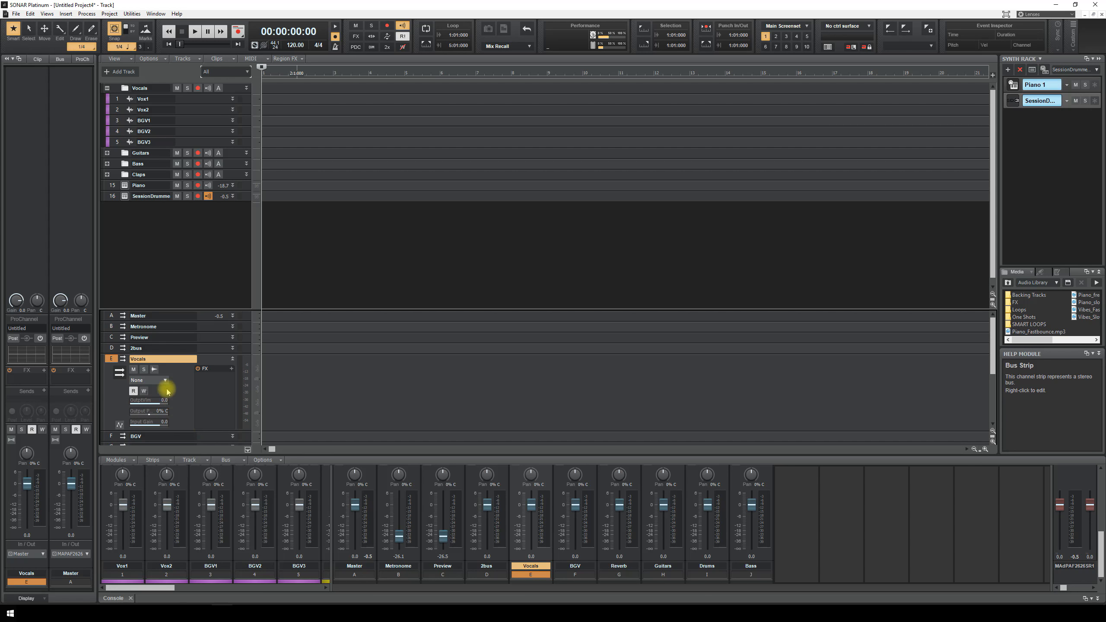
click(167, 384)
scroll(181, 398, down, 3)
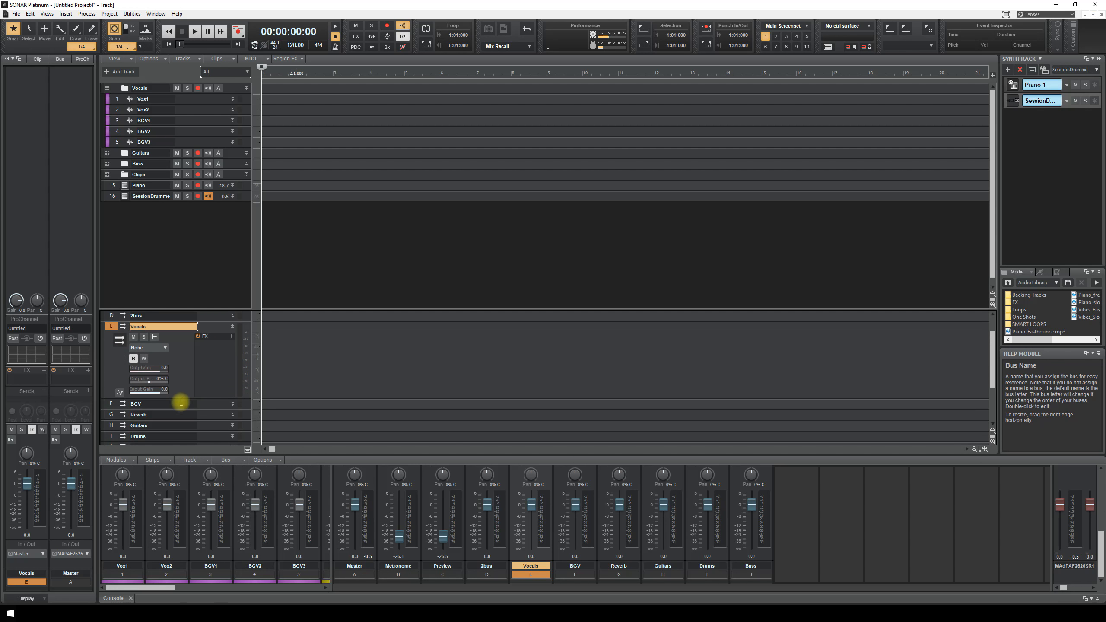
drag(180, 397, 174, 423)
- Switch the Vocals bus output to 2bus, collapse its strip, and select BGV1–BGV3
click(164, 414)
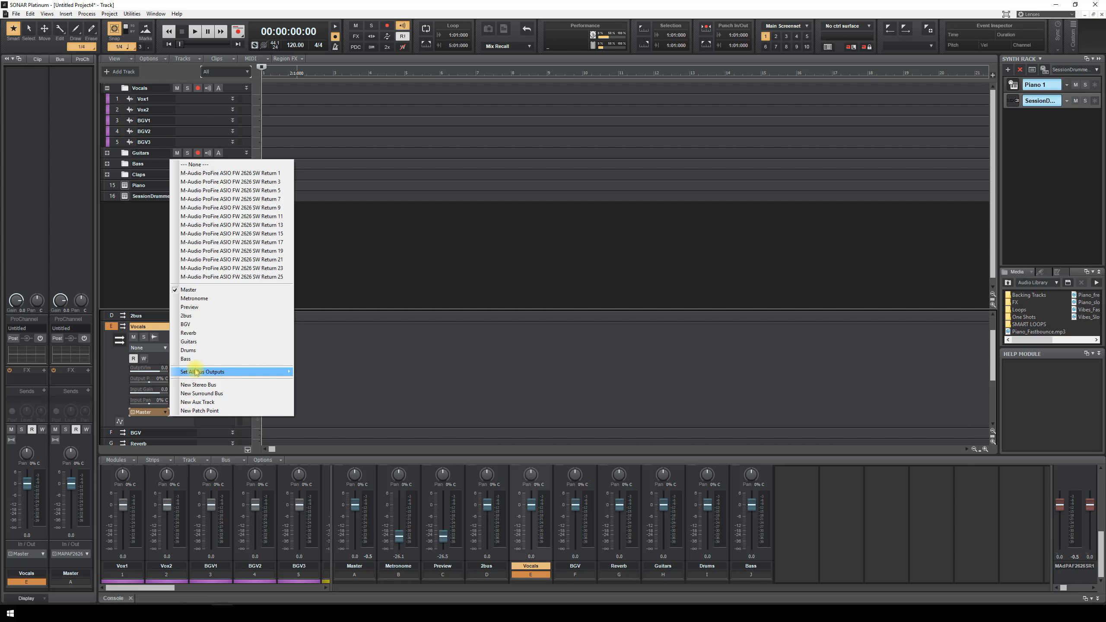
click(187, 315)
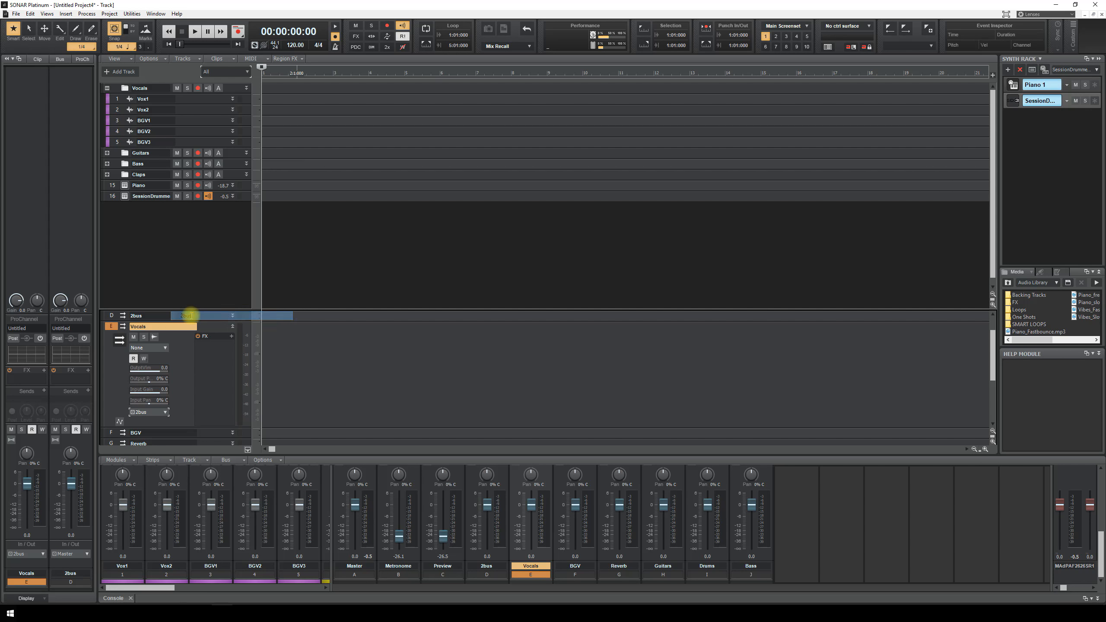
click(233, 327)
drag(117, 120, 122, 142)
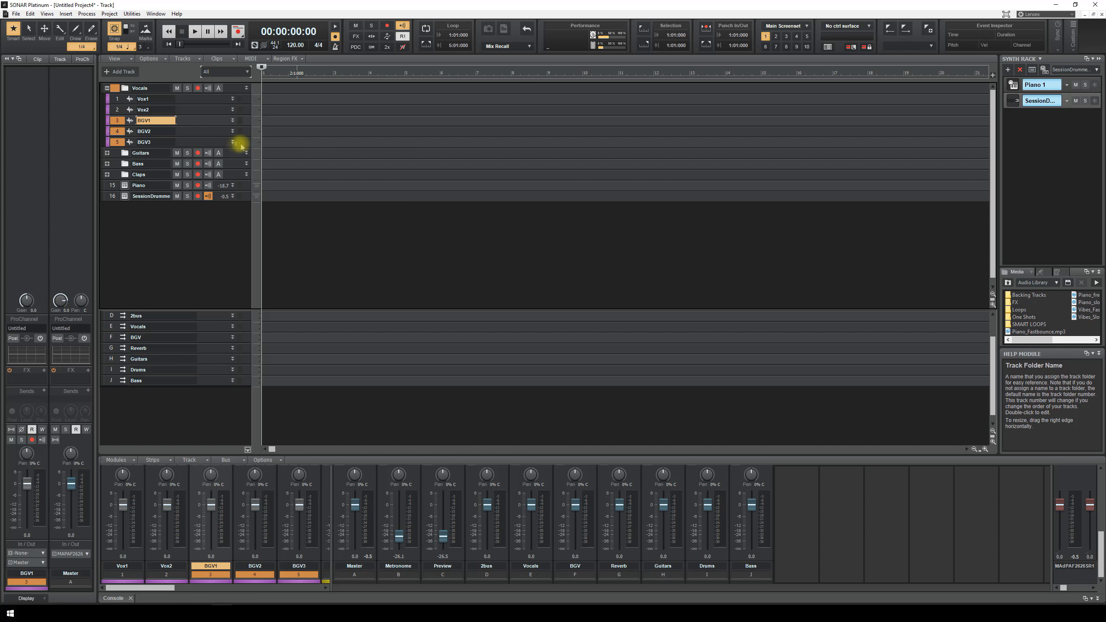
drag(232, 150, 212, 235)
- Route BGV3's output to the BGV bus and shrink it back to one row
click(172, 228)
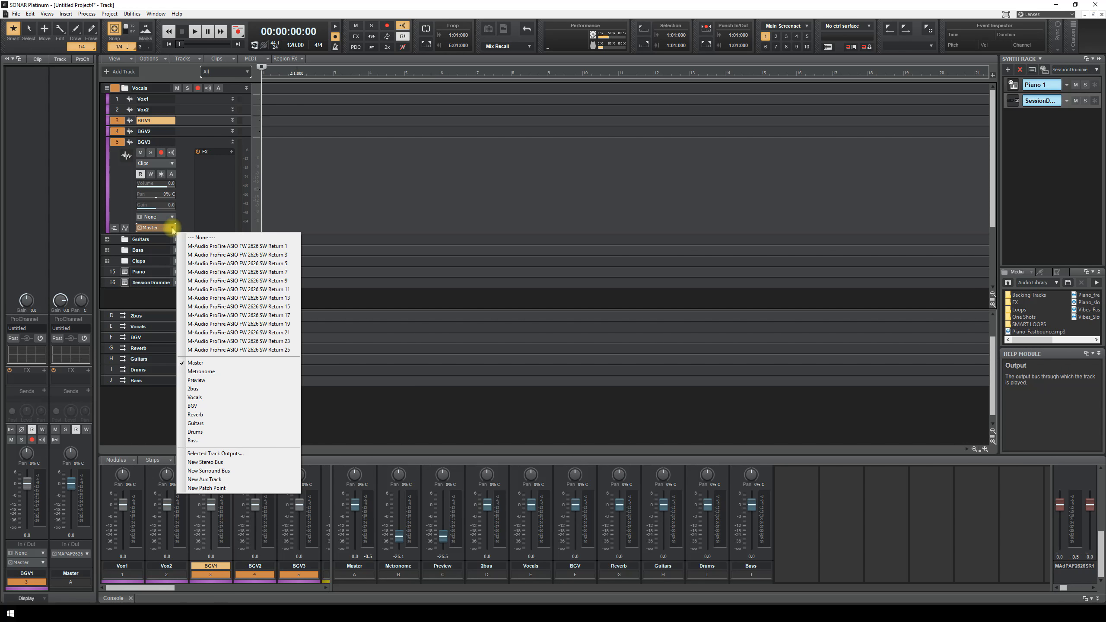
click(196, 406)
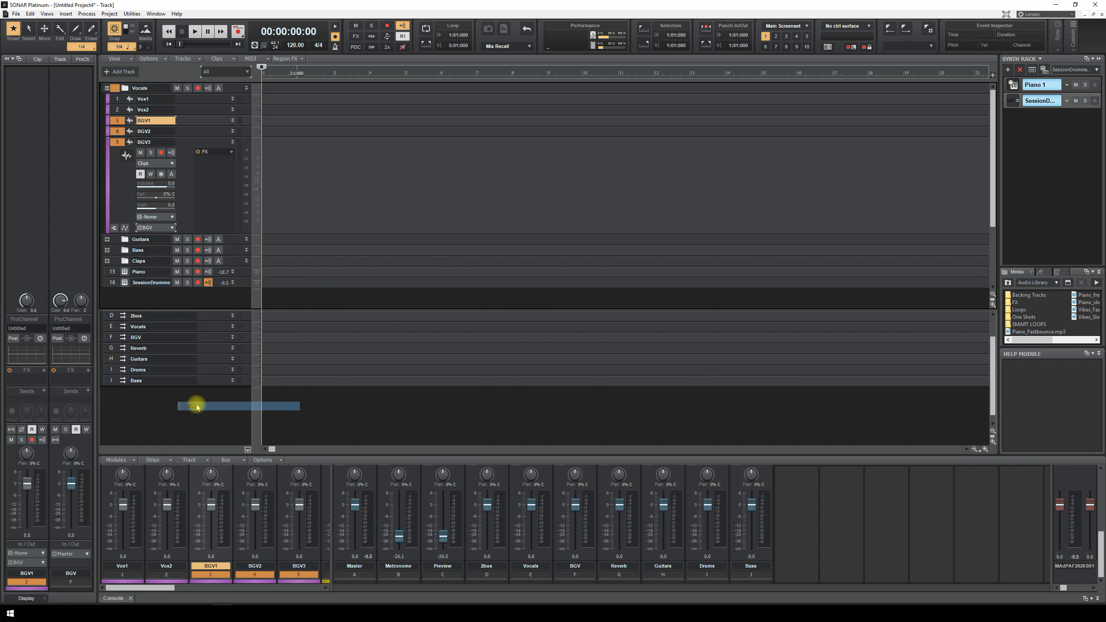
click(232, 142)
click(118, 132)
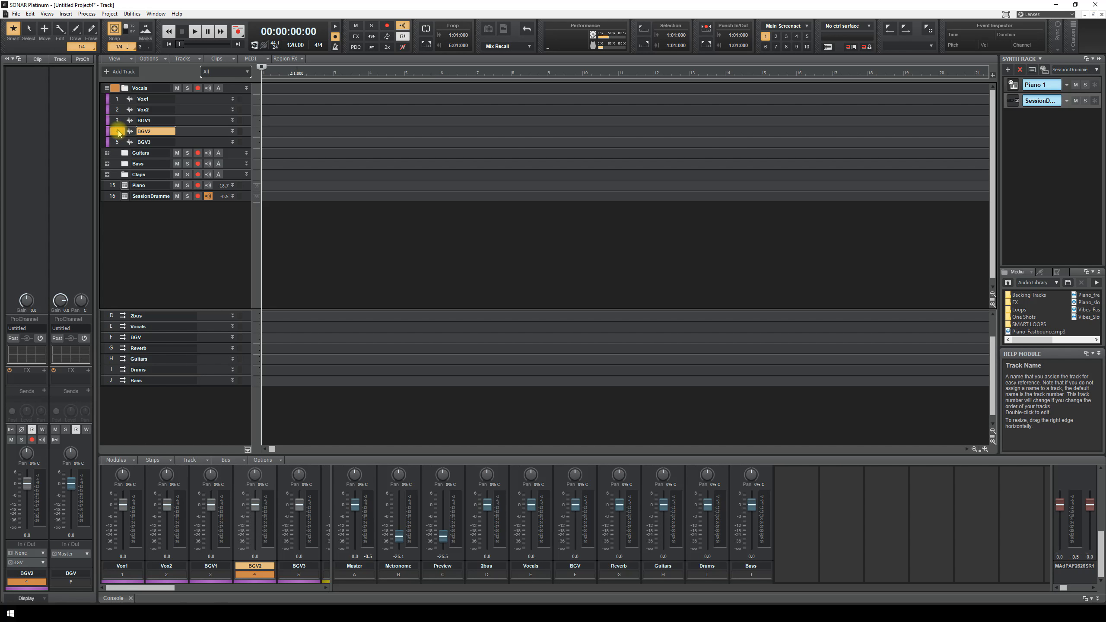
click(119, 122)
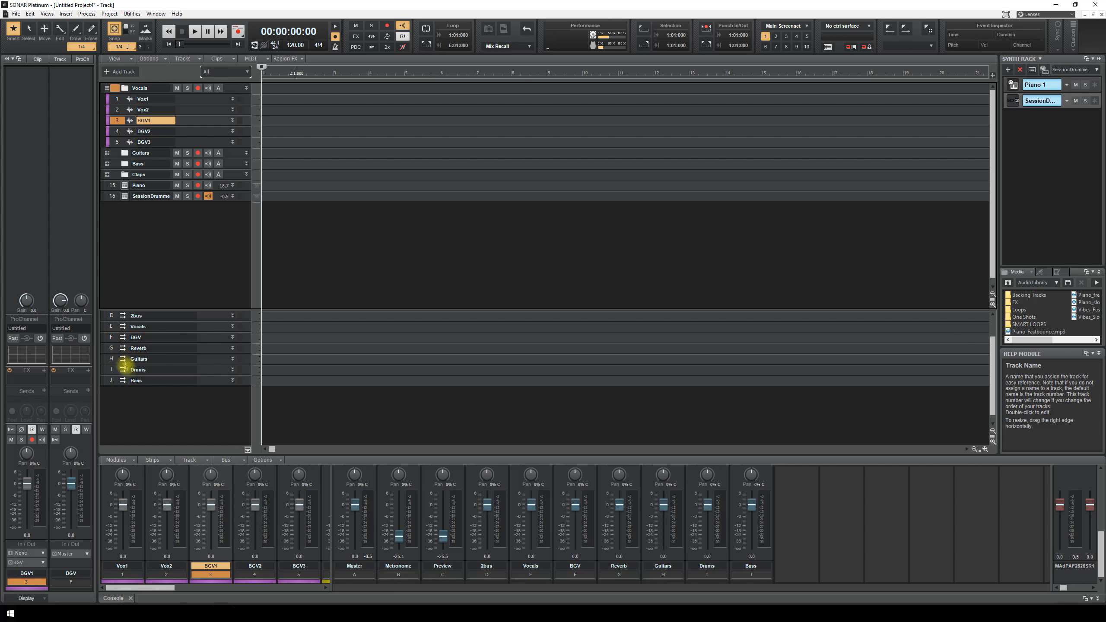
- Route the BGV bus output into the Vocals bus and collapse its strip
click(111, 340)
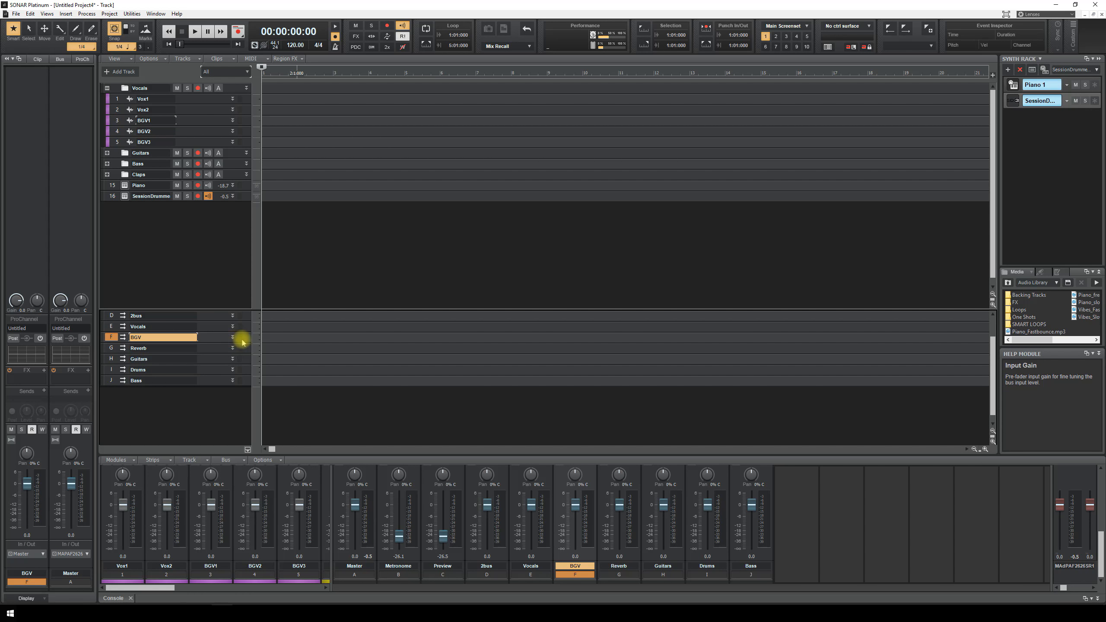
drag(217, 345, 216, 432)
click(157, 422)
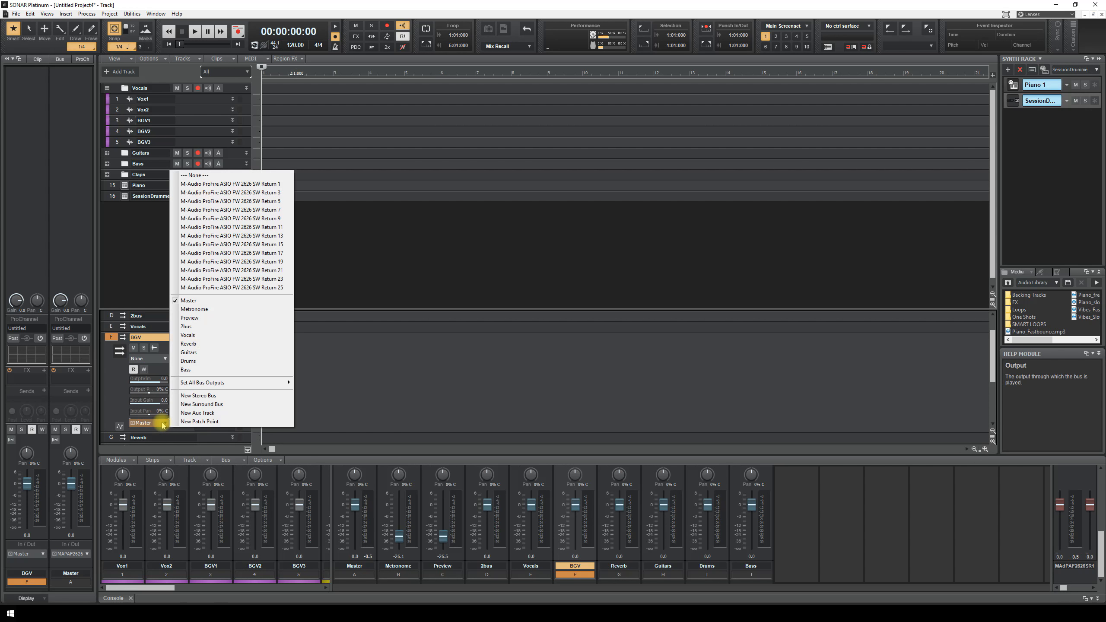
click(200, 338)
click(233, 337)
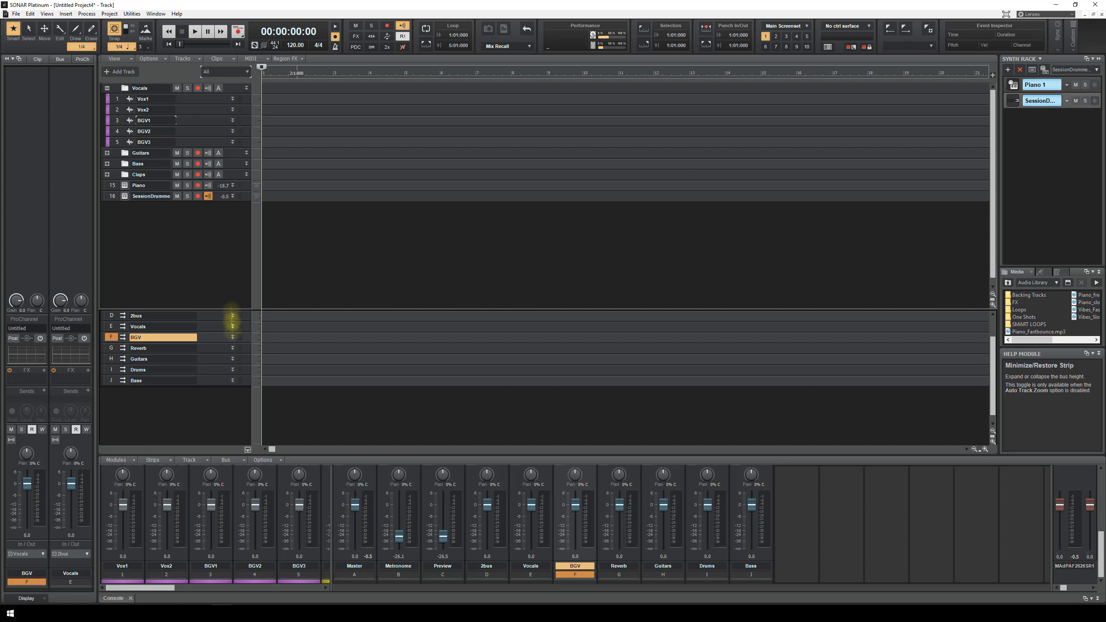
- Select tracks BGV1–BGV3 together, then switch selection between the BGV and Vocals buses
drag(117, 123, 118, 143)
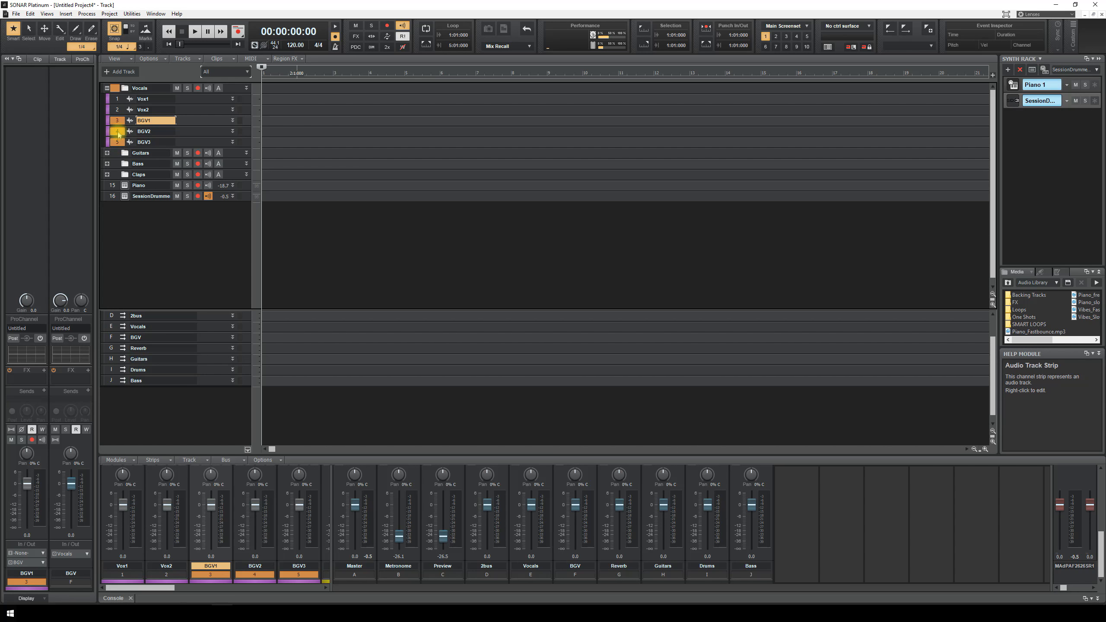
click(118, 341)
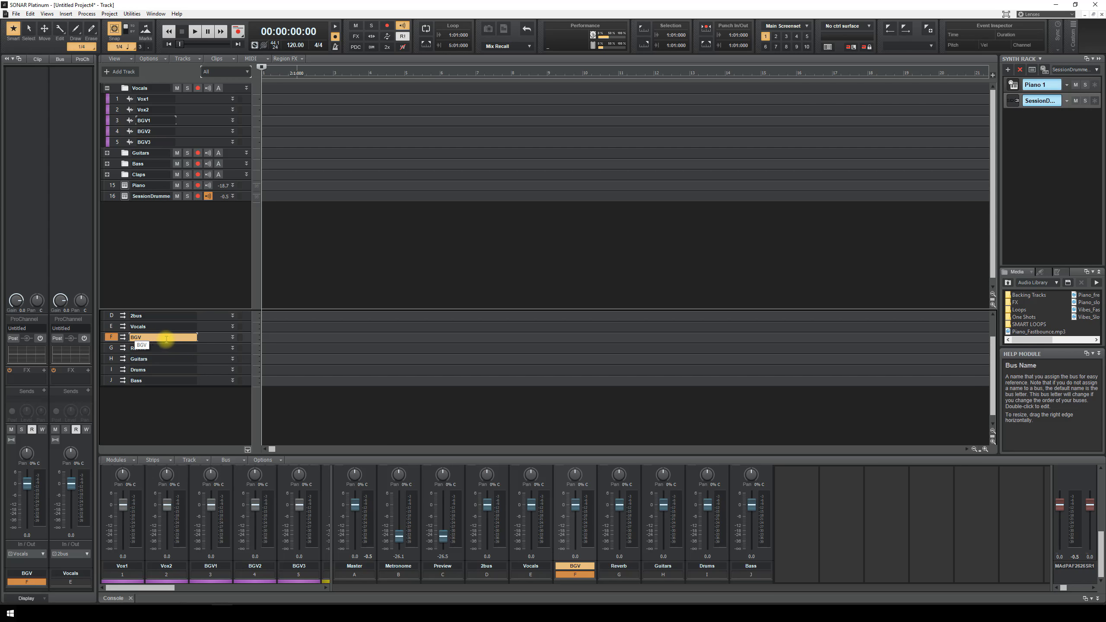
click(114, 329)
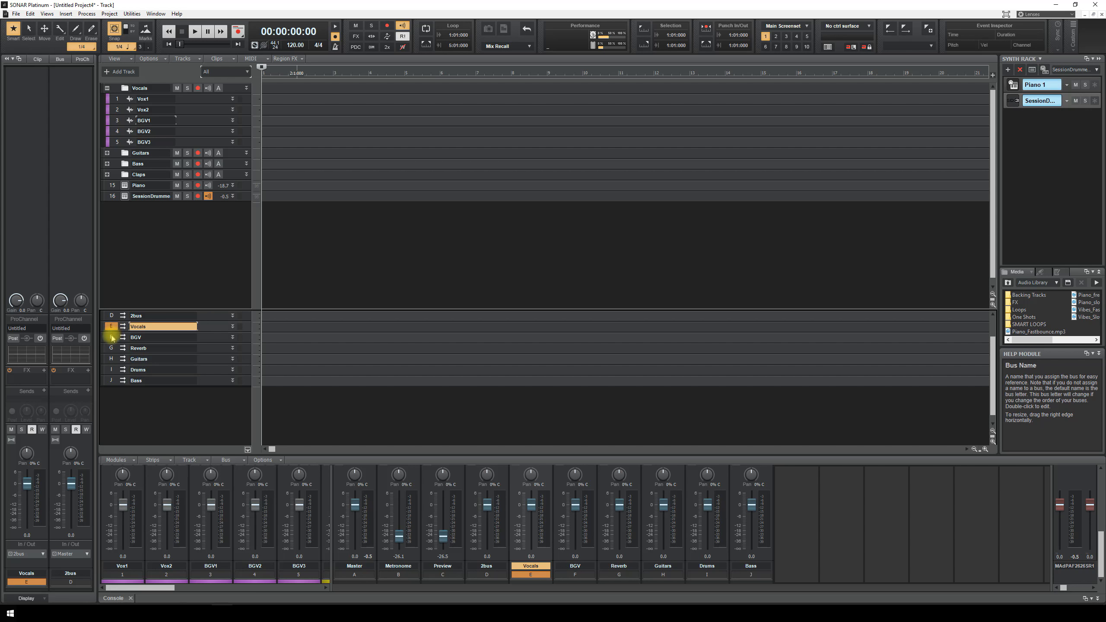
click(115, 339)
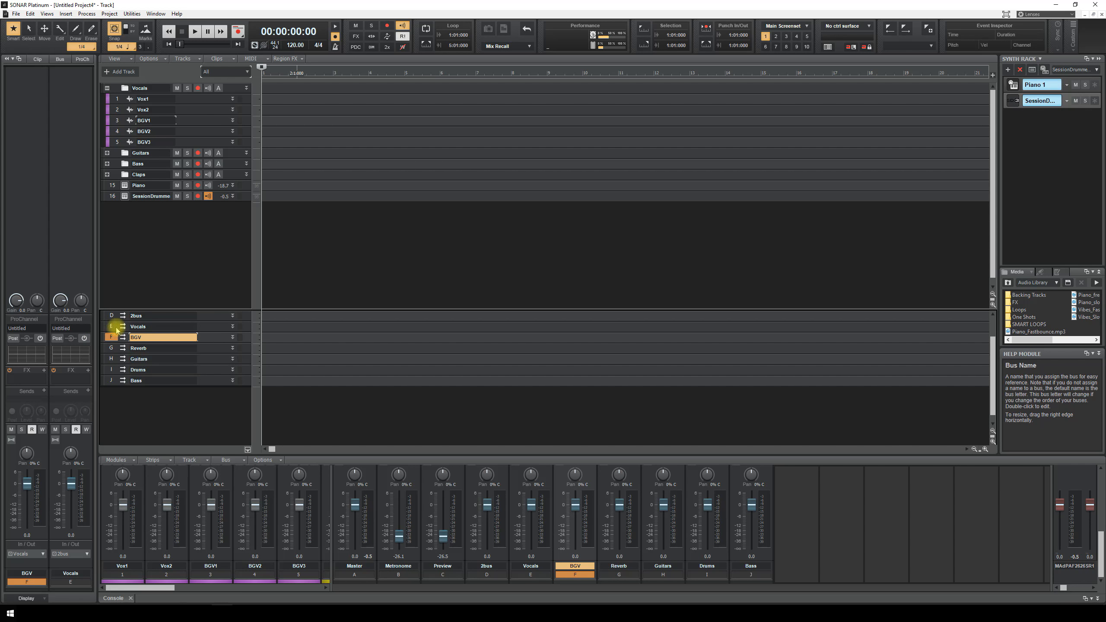
click(116, 330)
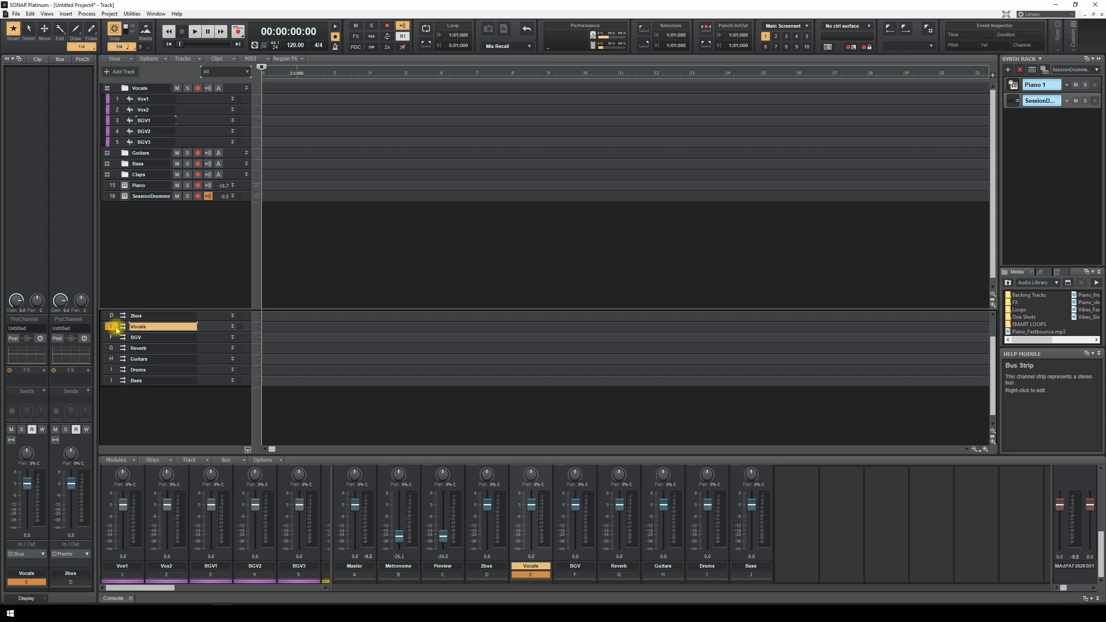
- Colour the BGV and Vocals buses purple
click(114, 335)
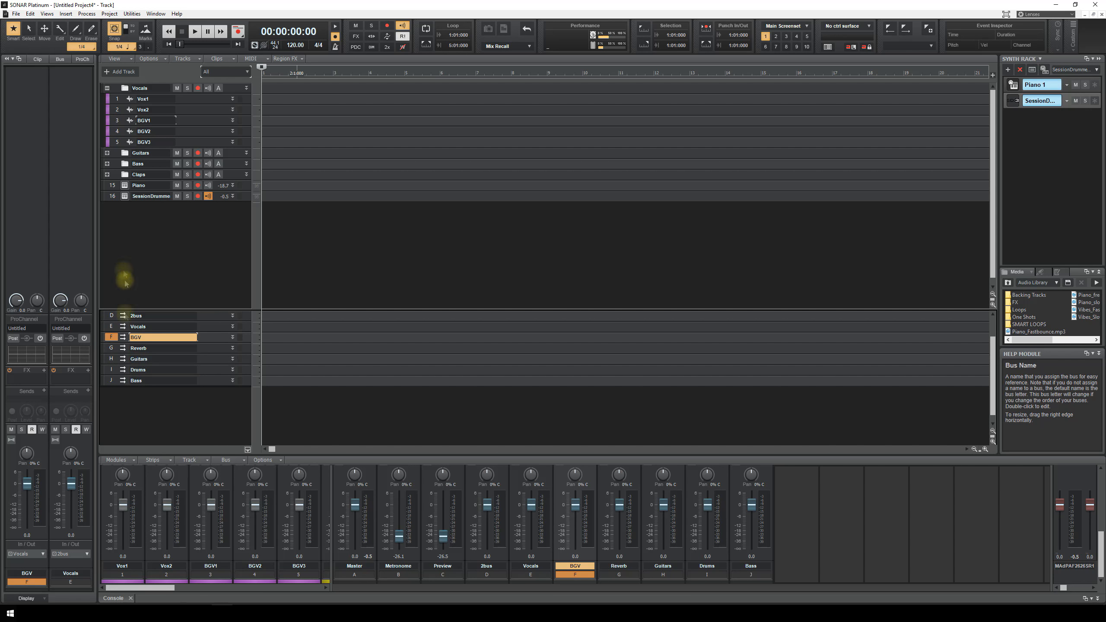
click(106, 338)
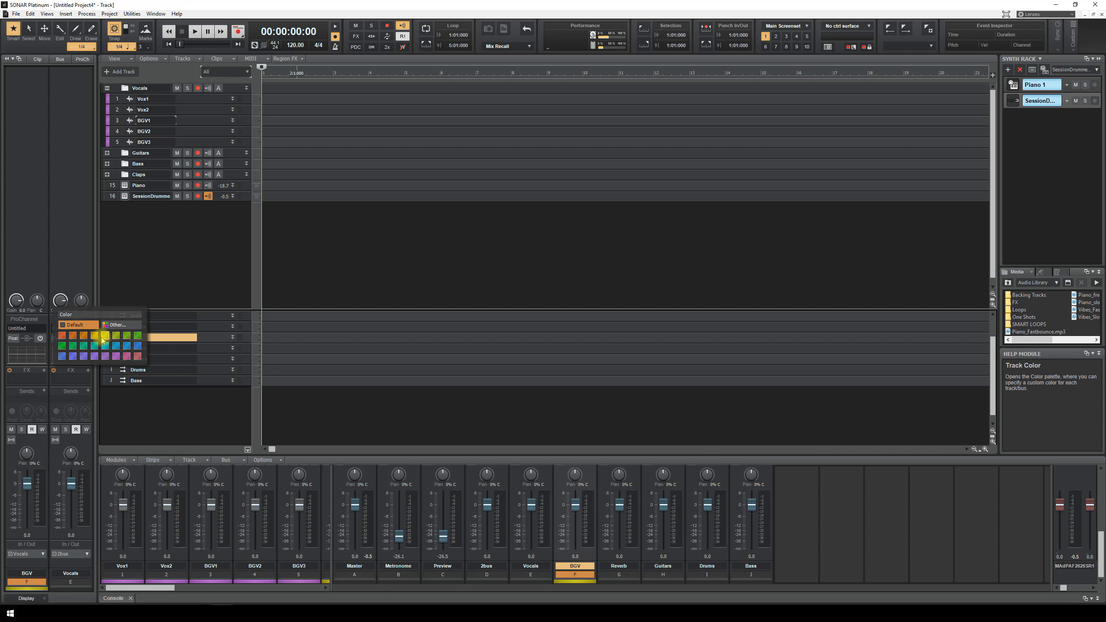
click(106, 355)
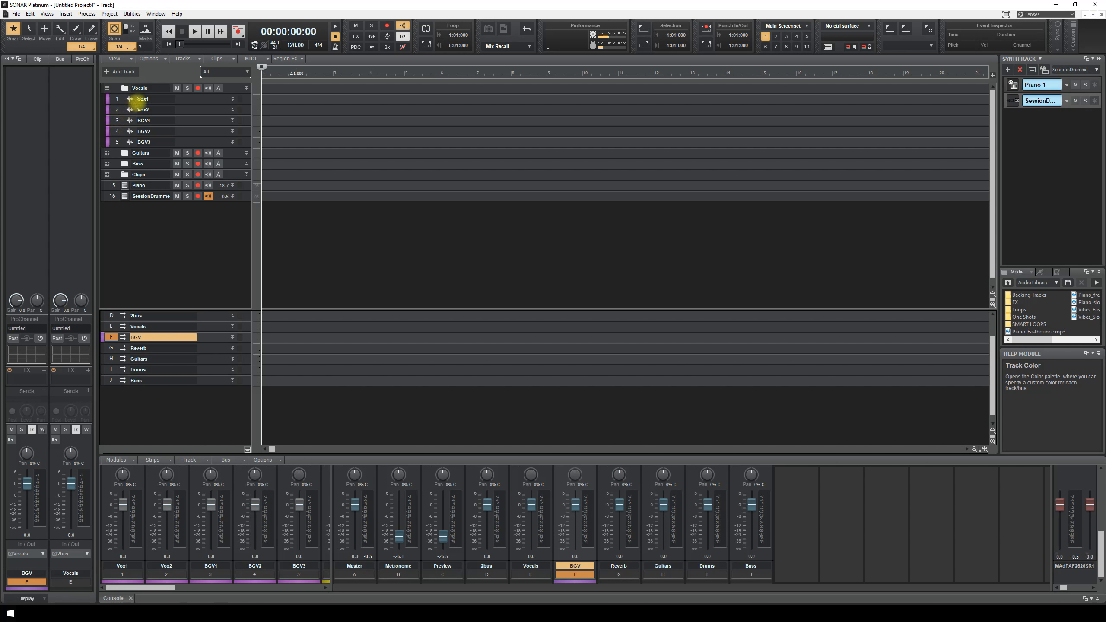
click(107, 329)
click(106, 325)
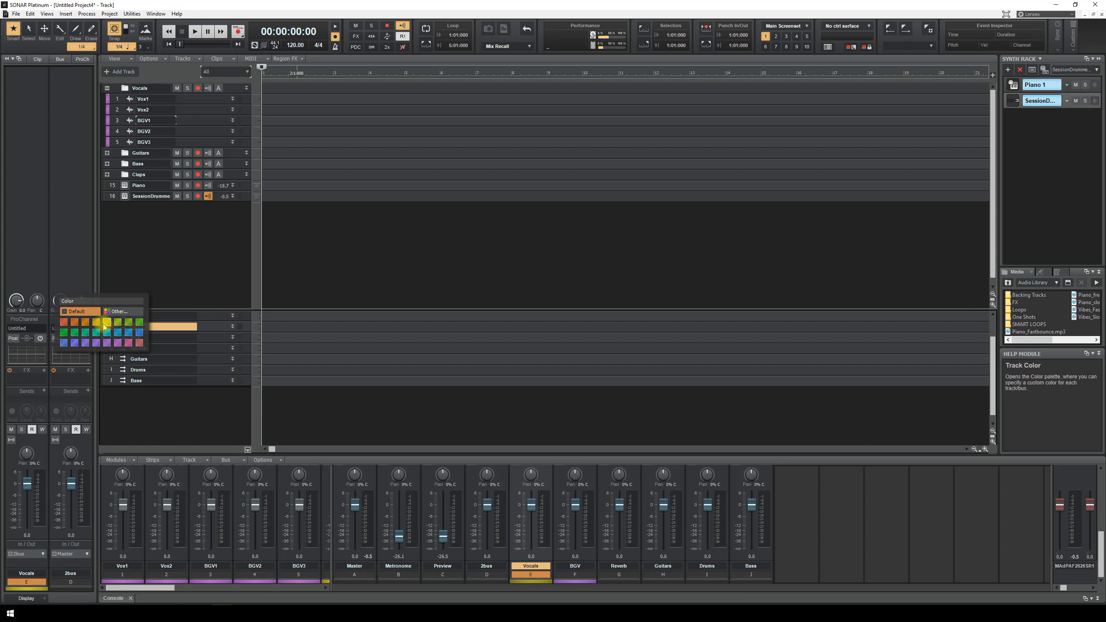
click(99, 346)
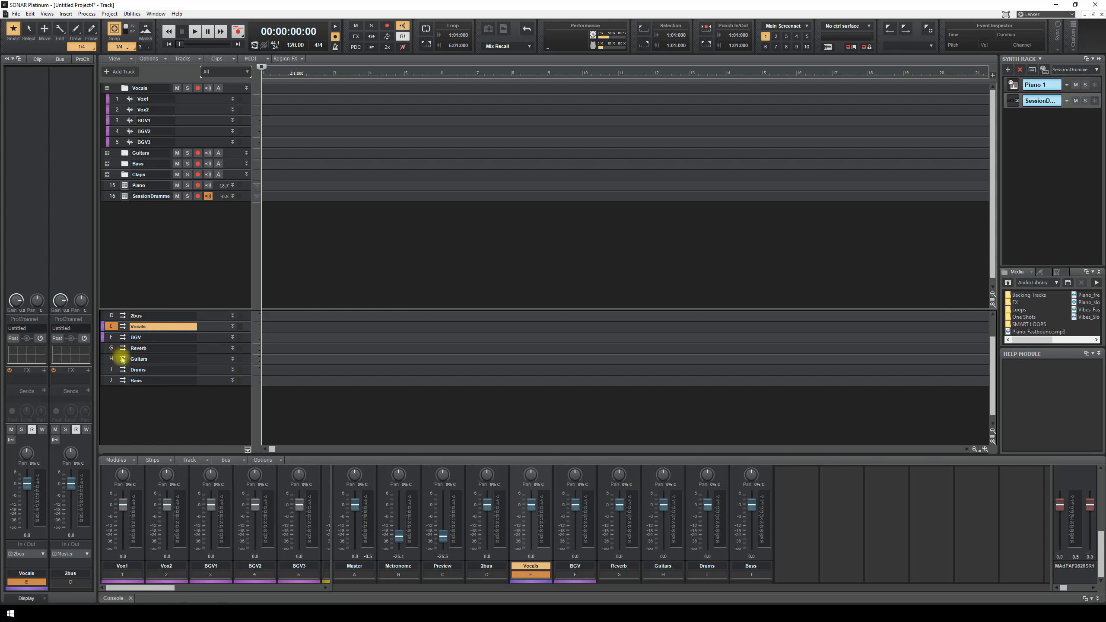
- Colour the Reverb bus cyan, collapse the Vocals folder and expand Guitars
click(107, 348)
click(101, 350)
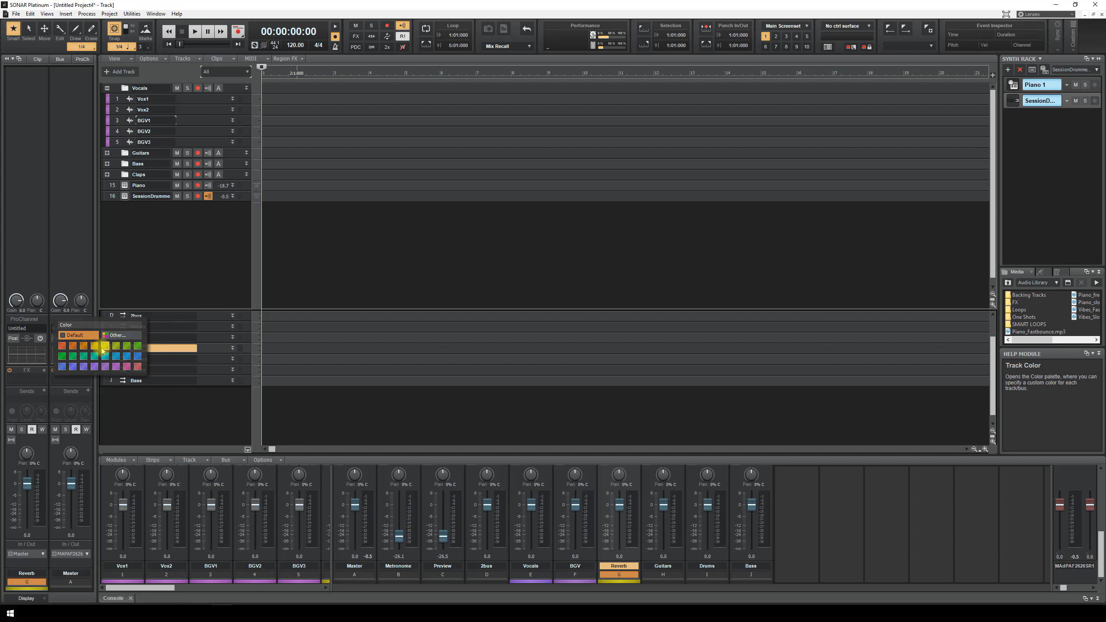
click(127, 362)
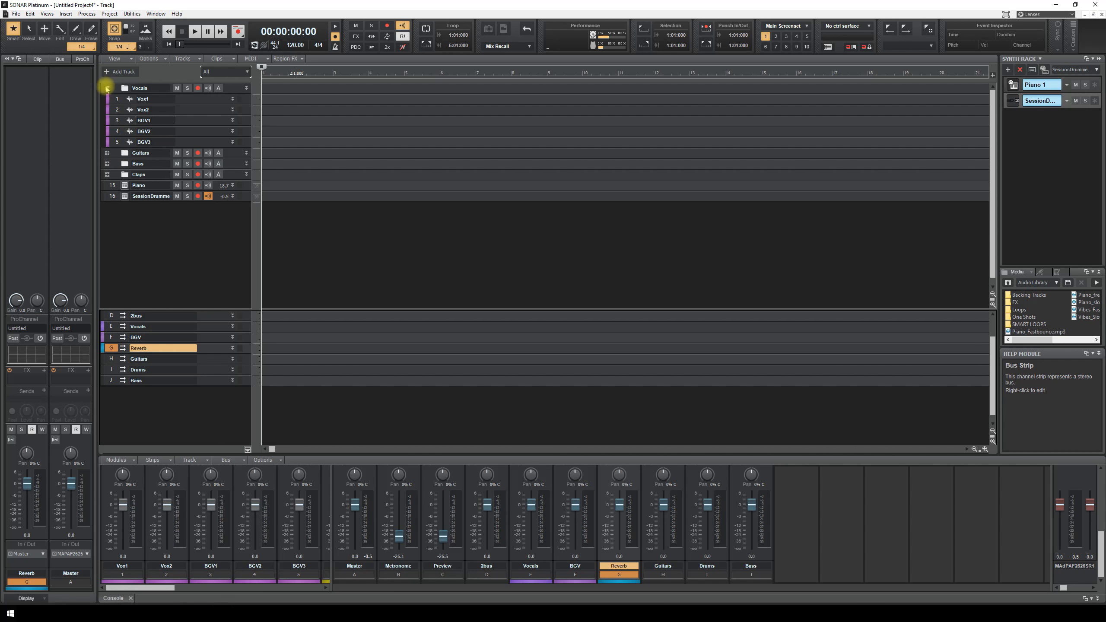
click(107, 88)
click(107, 99)
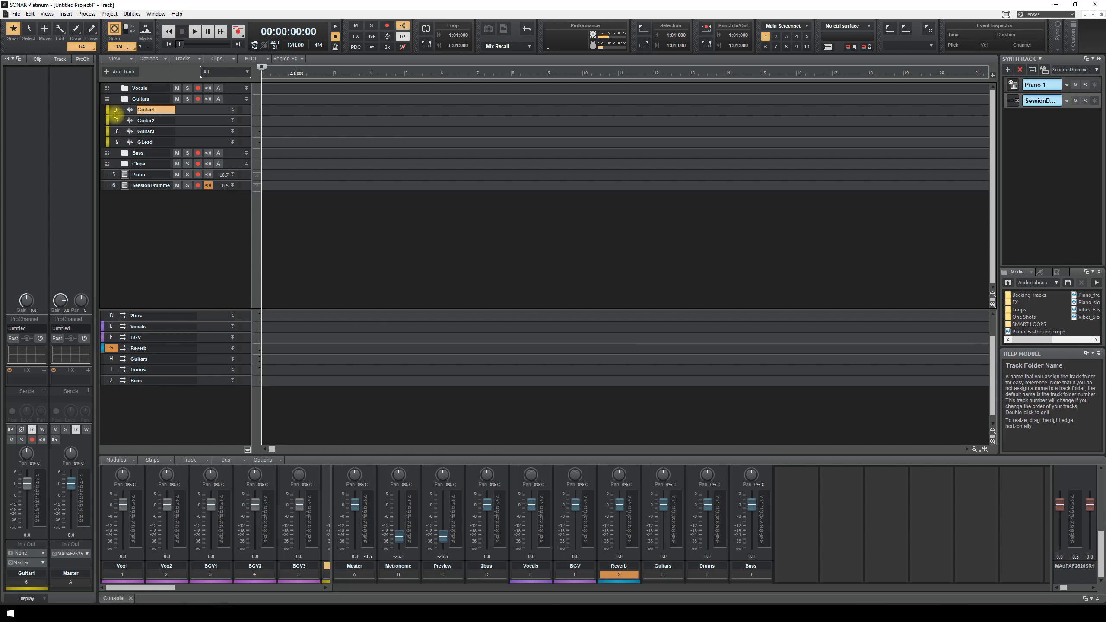
- Select the four guitar tracks and route Guitar1's output to the Guitars bus
drag(115, 112, 116, 144)
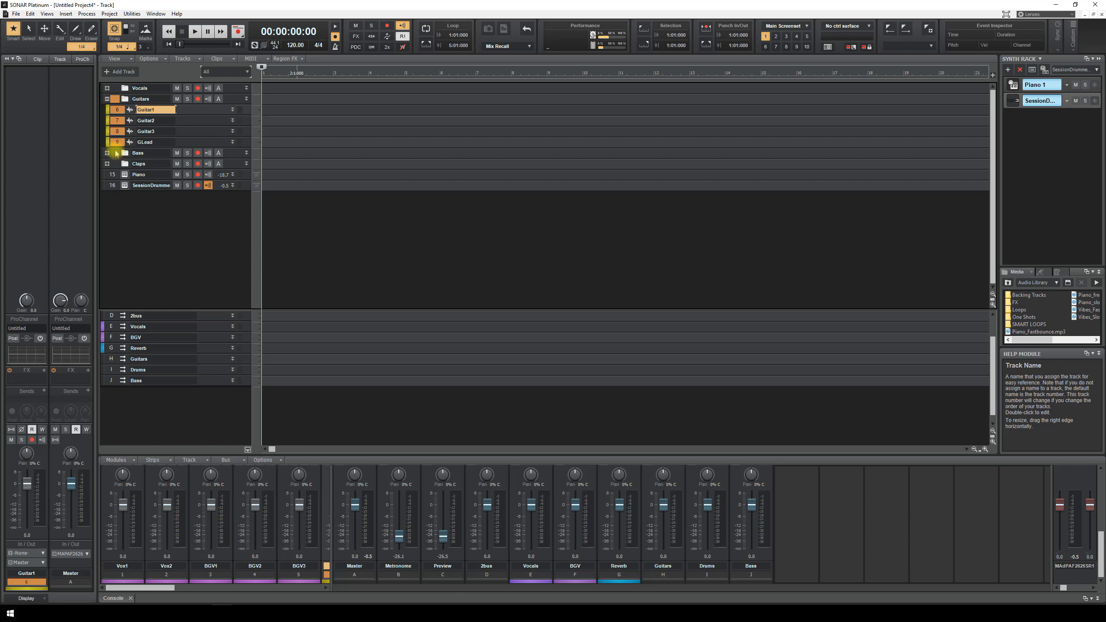
click(43, 563)
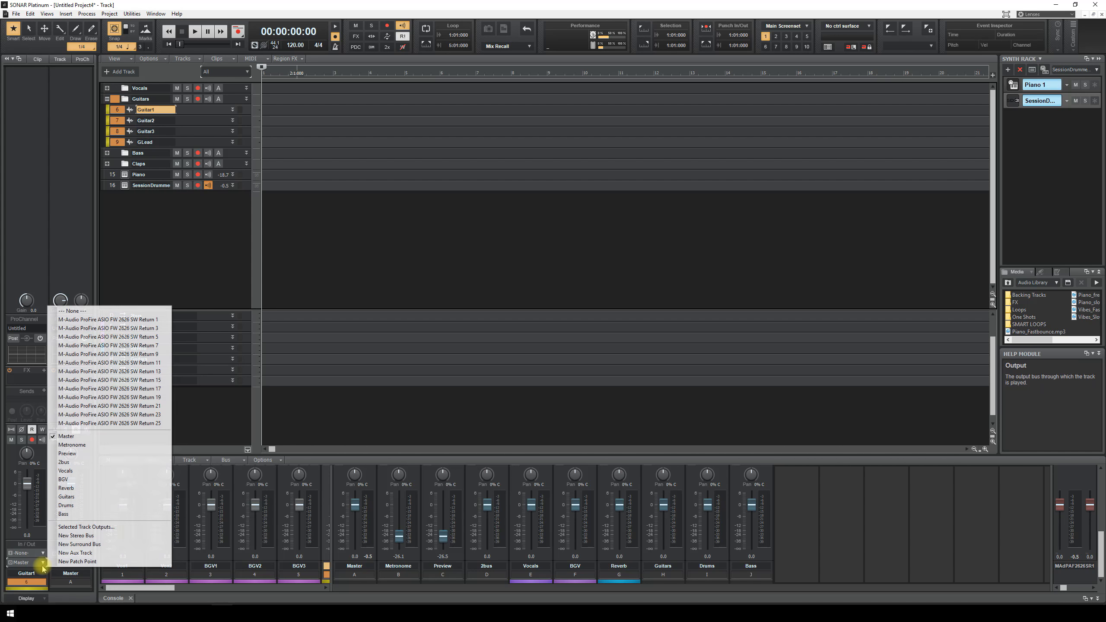
click(69, 499)
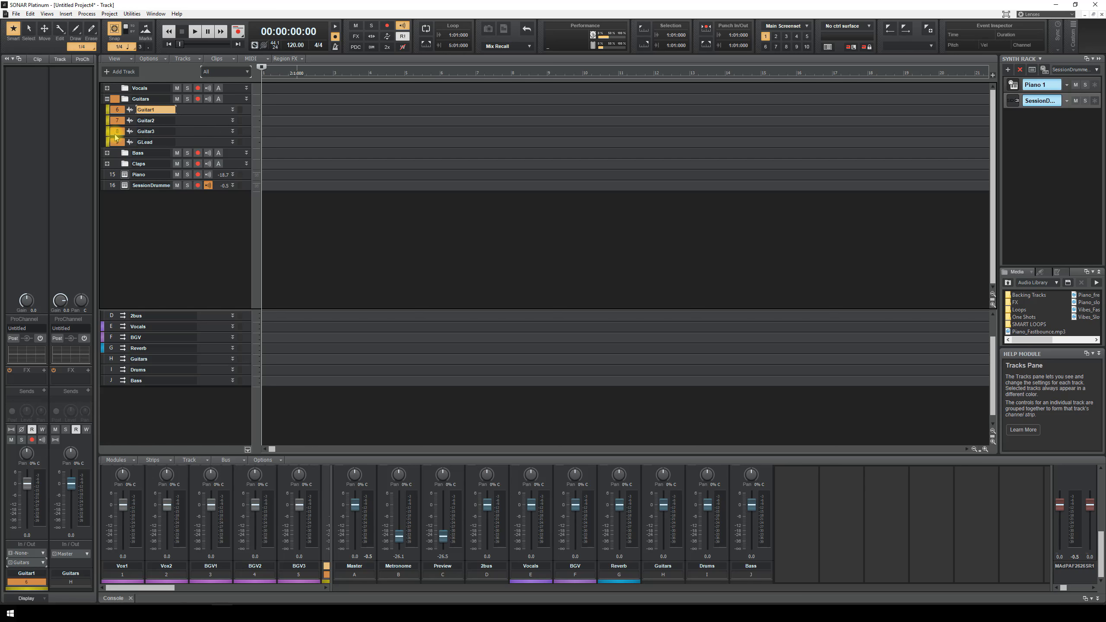
click(116, 133)
click(116, 123)
click(116, 110)
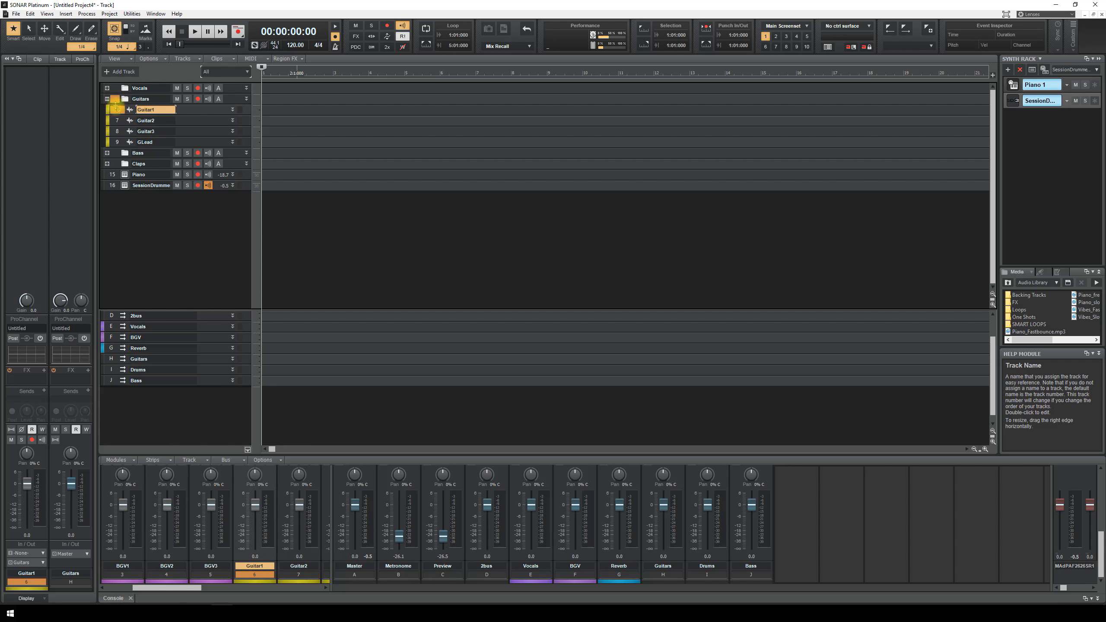
- Colour the Guitars bus yellow, collapse the Guitars folder and expand Bass
click(109, 363)
click(106, 358)
click(106, 358)
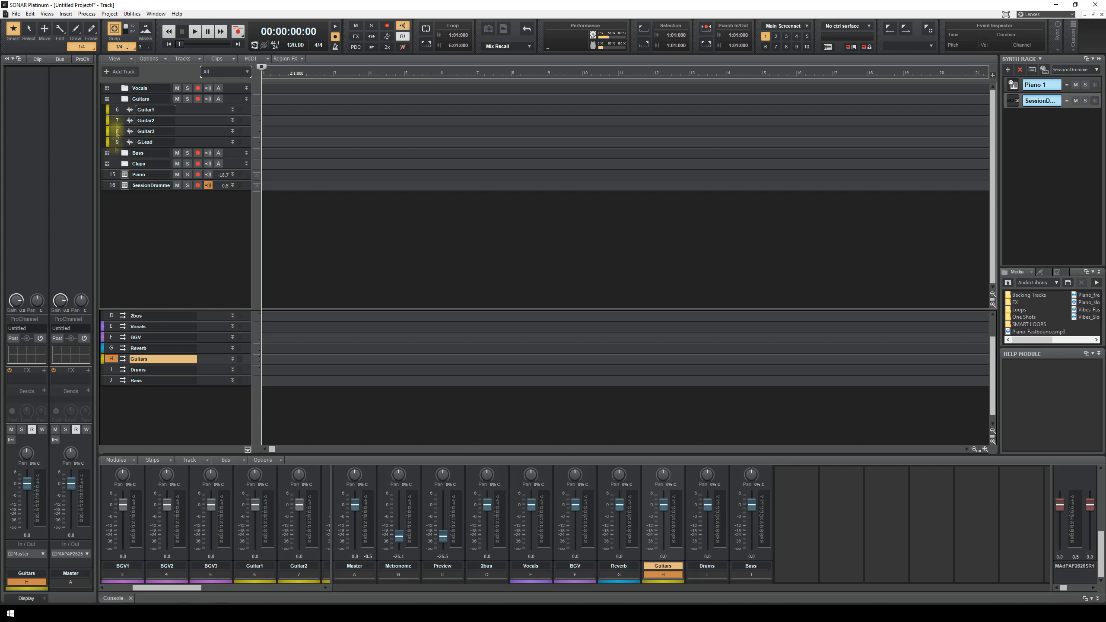
click(107, 99)
click(108, 110)
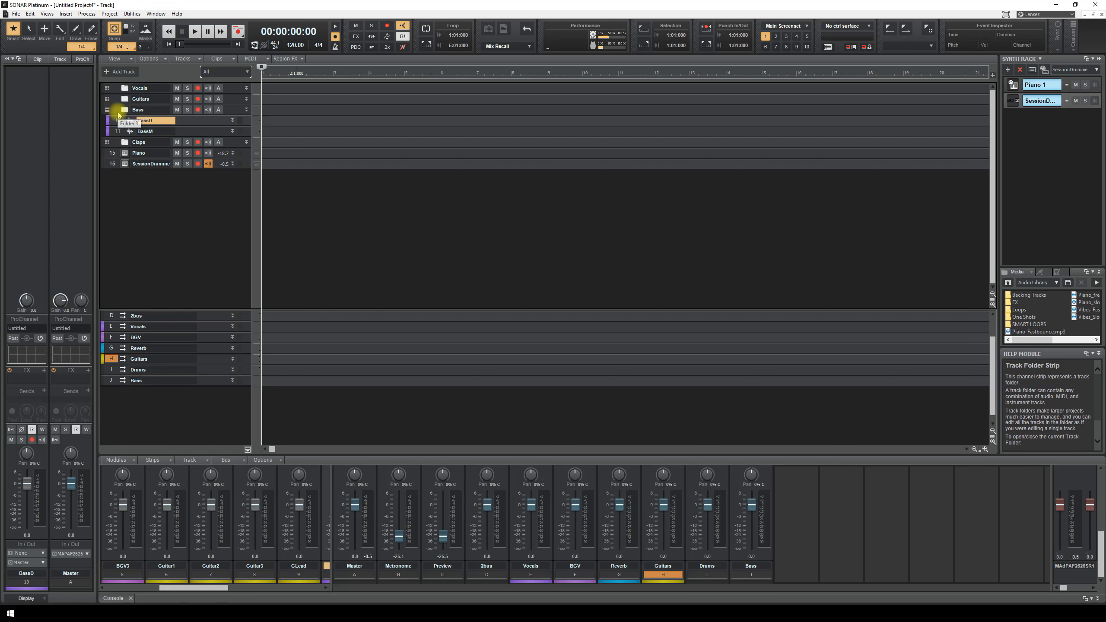
- Route BassD's output to the Bass bus and collapse the Vocals and Bass folders
click(115, 109)
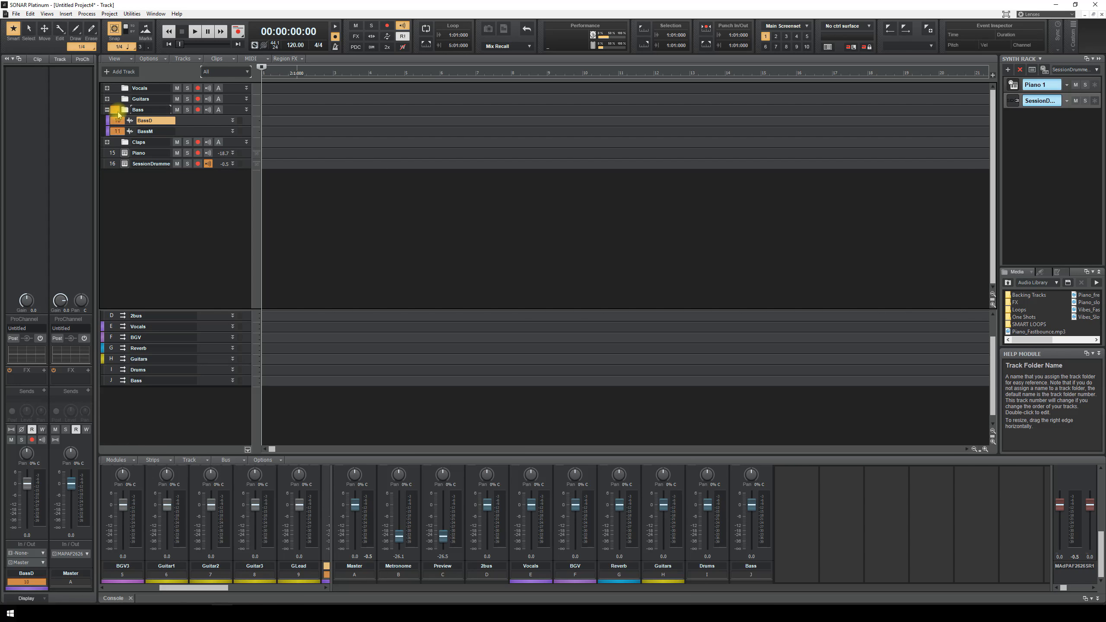
click(42, 563)
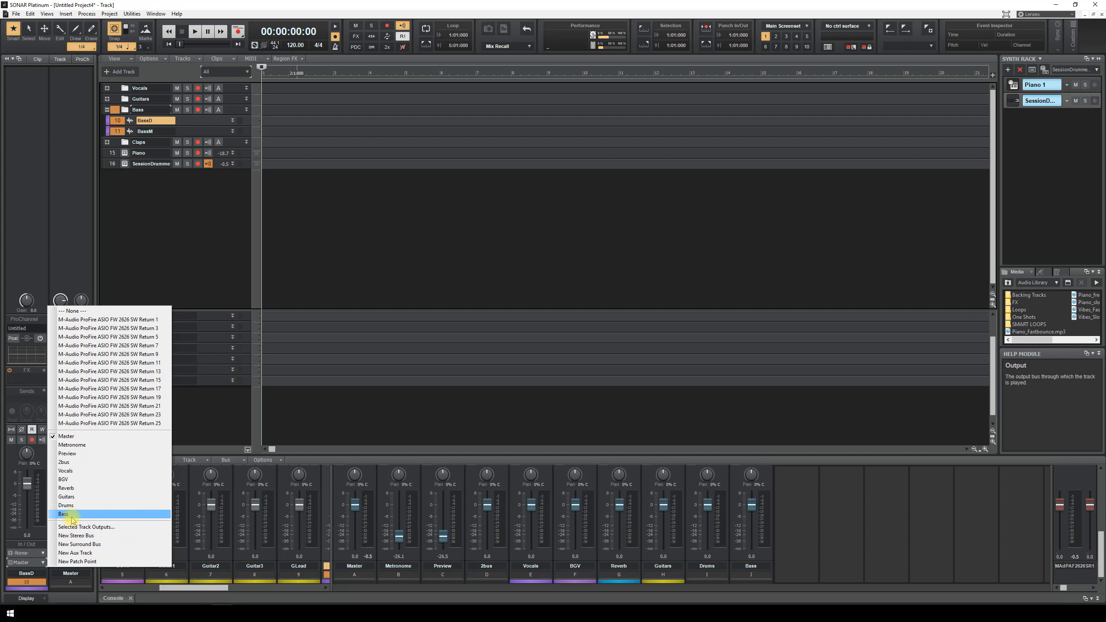
click(65, 514)
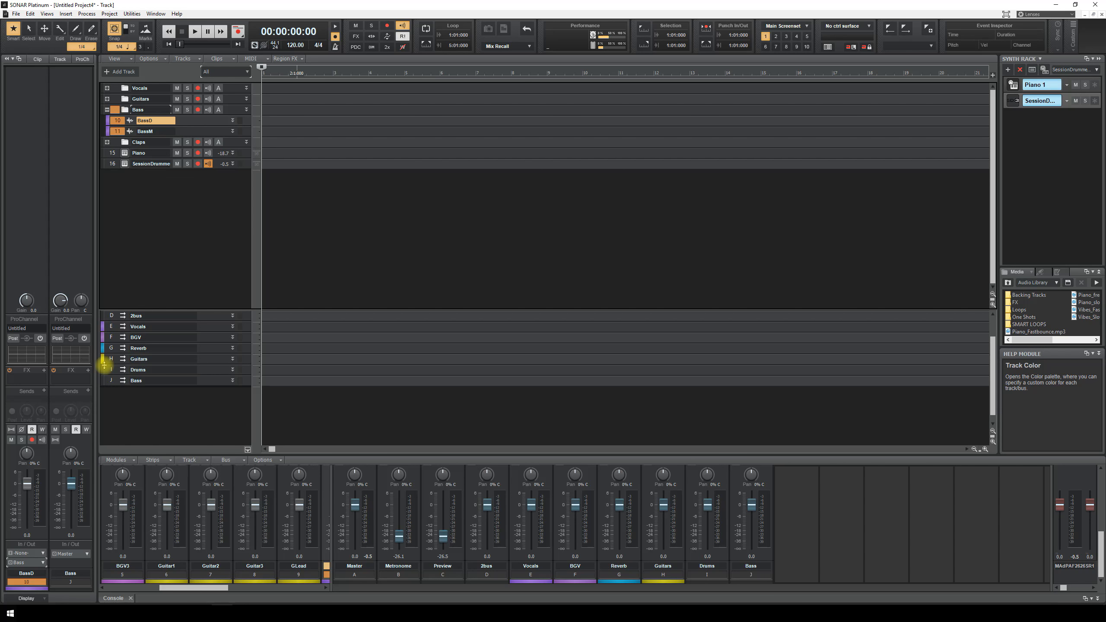
click(107, 88)
click(107, 88)
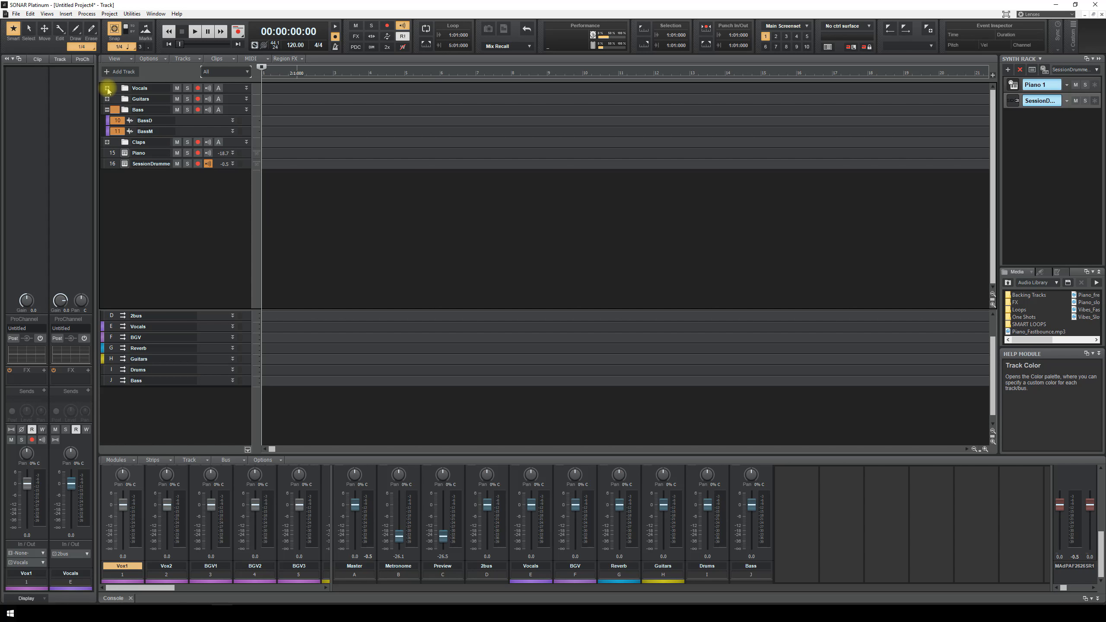
click(111, 370)
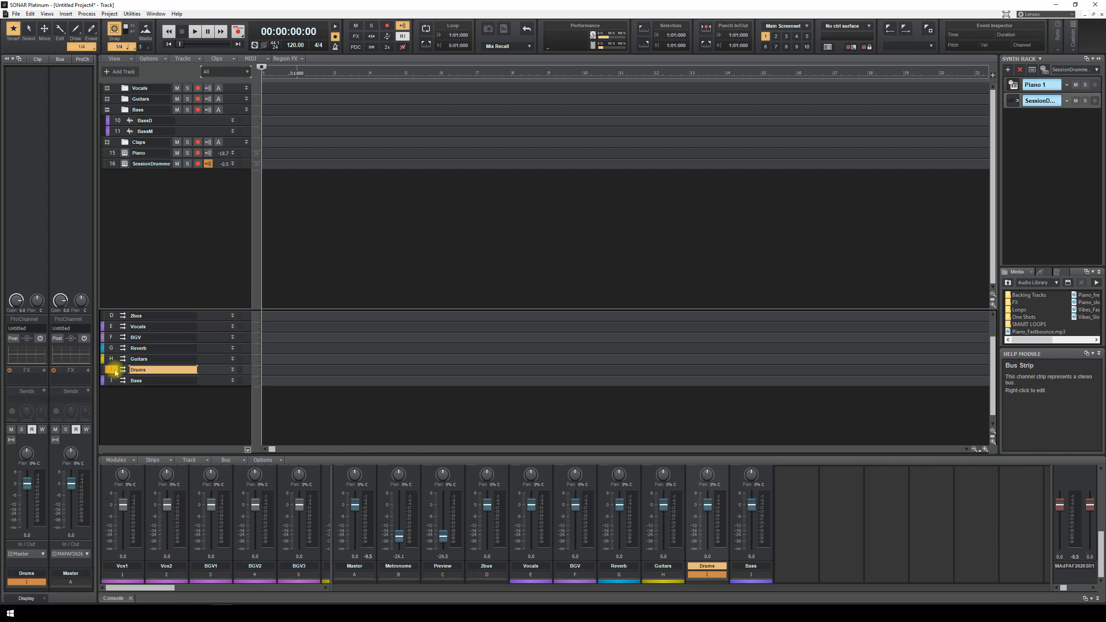
click(107, 110)
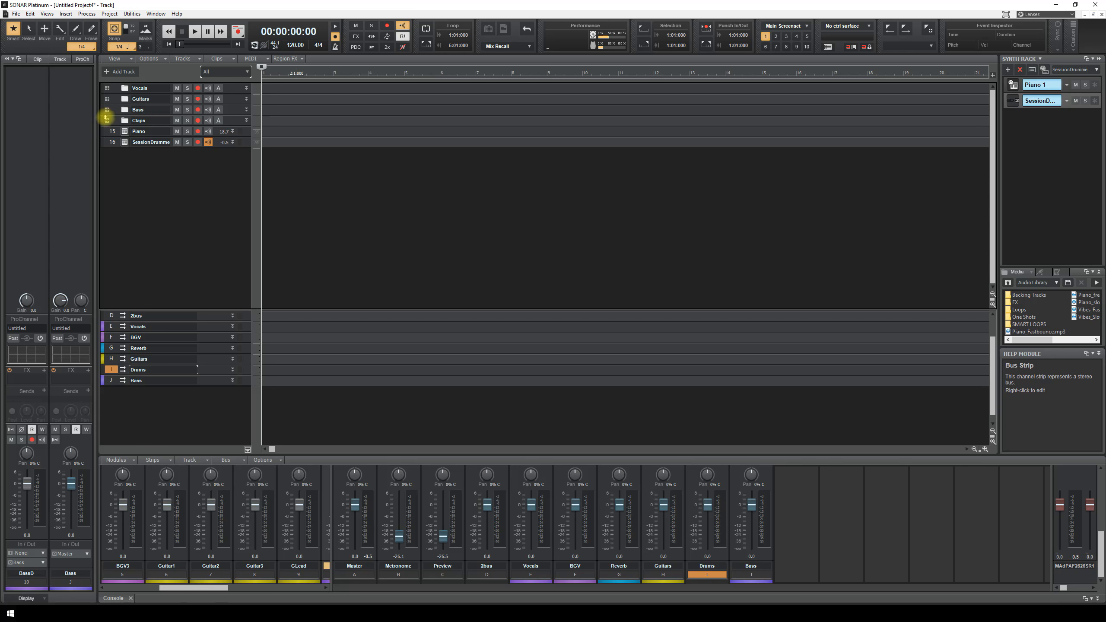
- Rename the SessionDrummer track 16 to 'Drums'
click(114, 143)
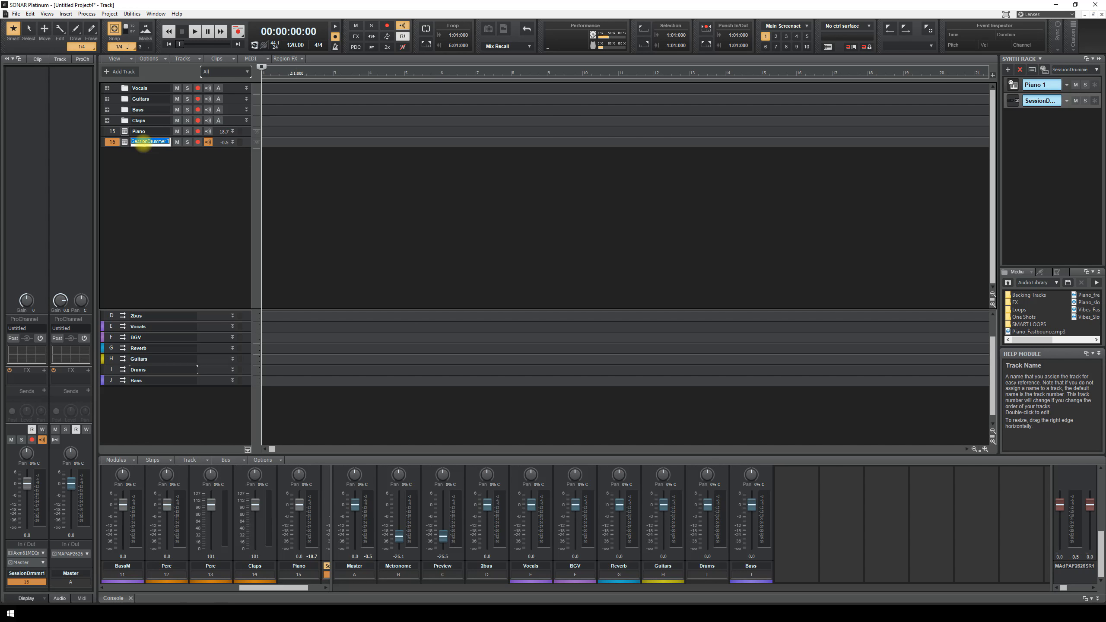
text(Drums)
key(Return)
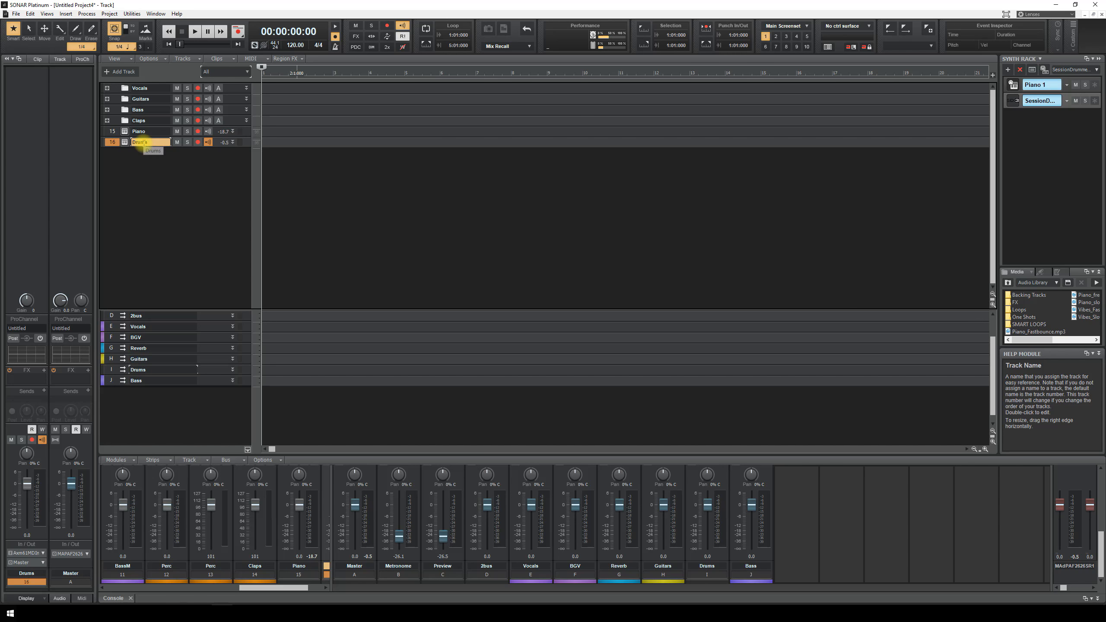
- Rename its drum synth in the Synth Rack to 'Drums 1'
double_click(1045, 101)
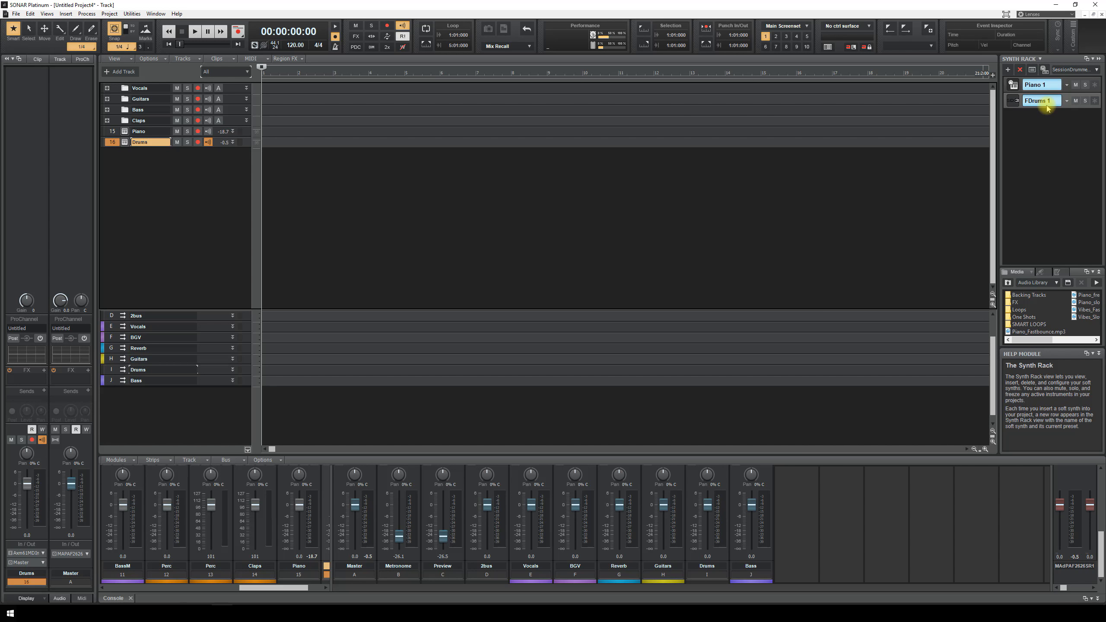
double_click(1047, 104)
text(Drums 1)
key(Return)
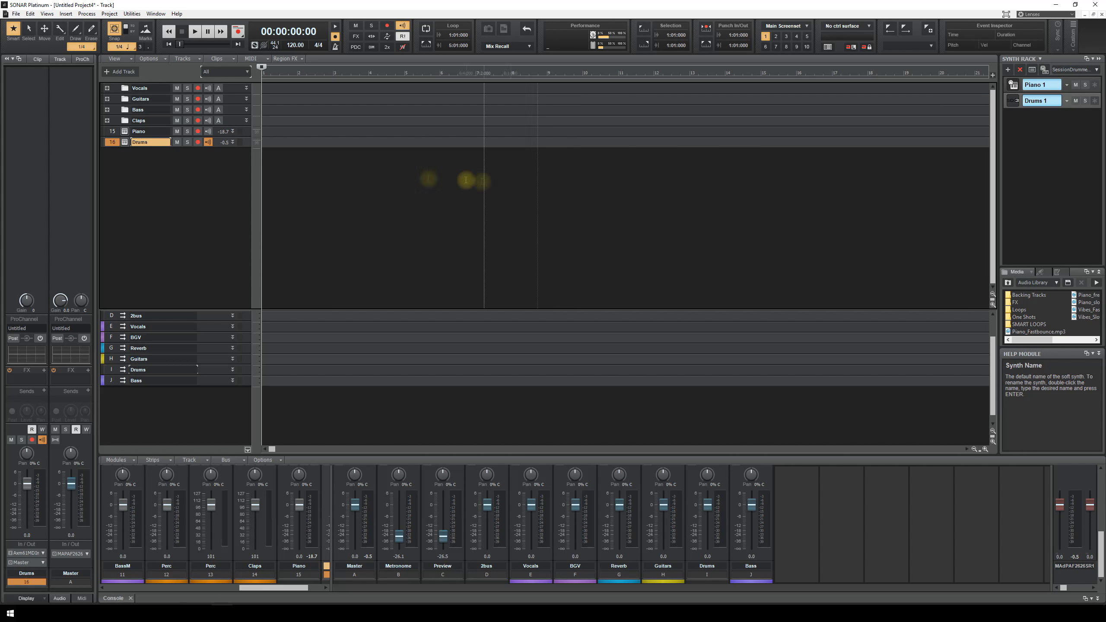
click(114, 133)
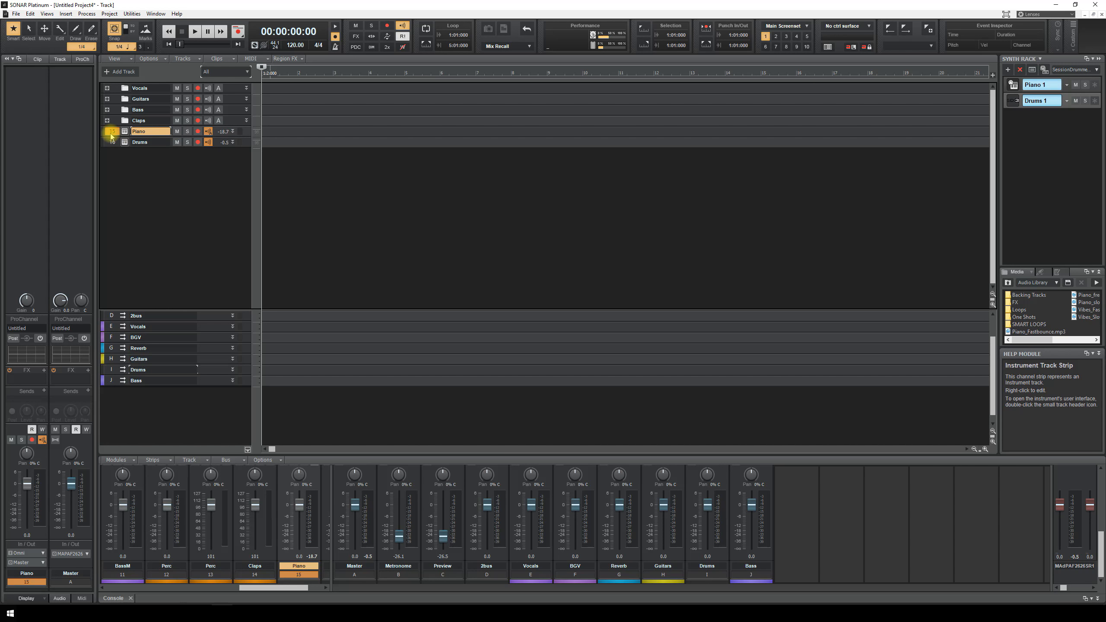
- Route the Piano track to 2bus and the Drums track to the Drums bus
click(42, 563)
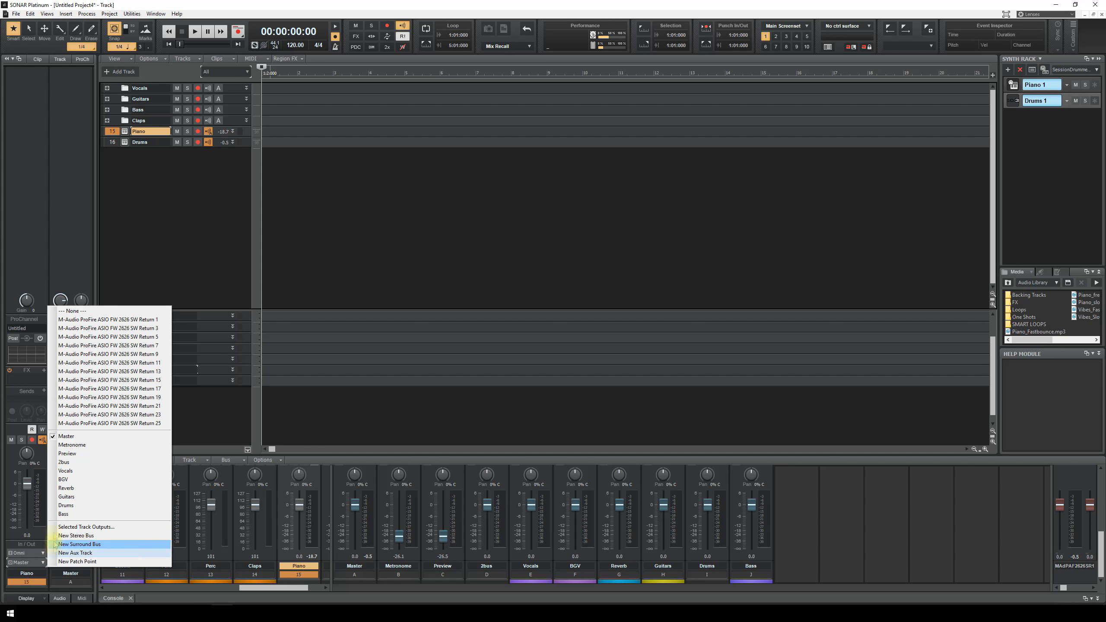
click(65, 461)
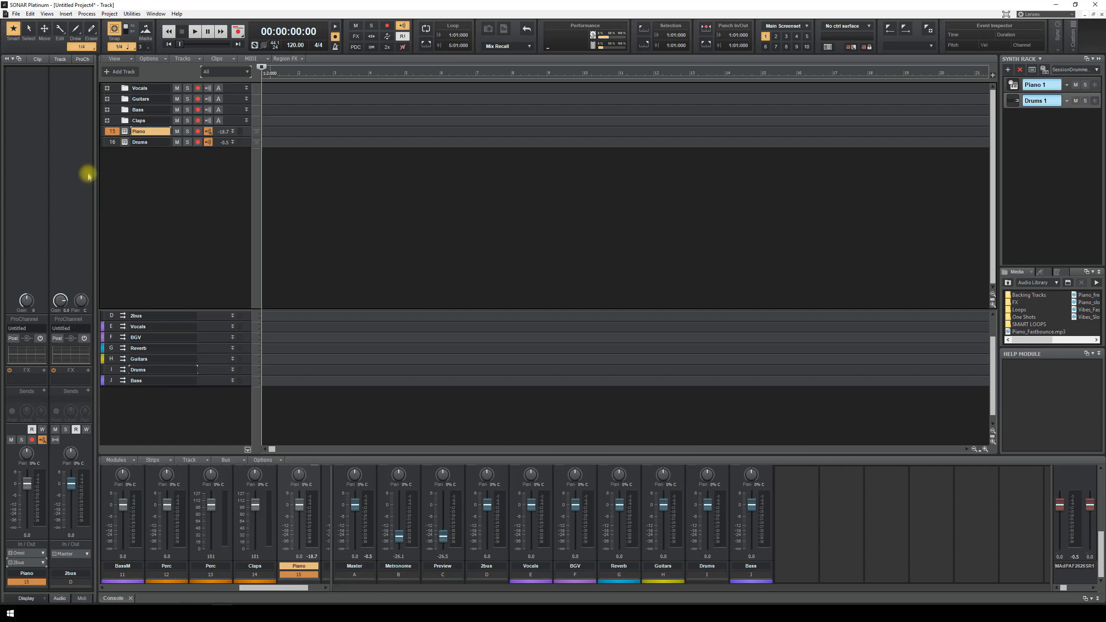
click(112, 142)
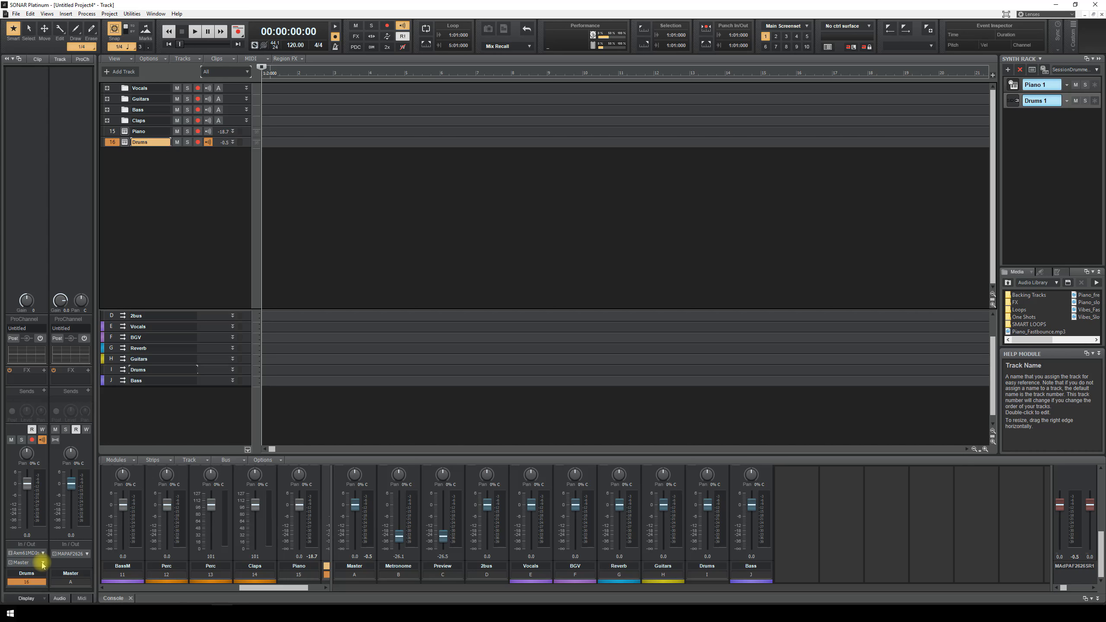
click(26, 562)
click(75, 507)
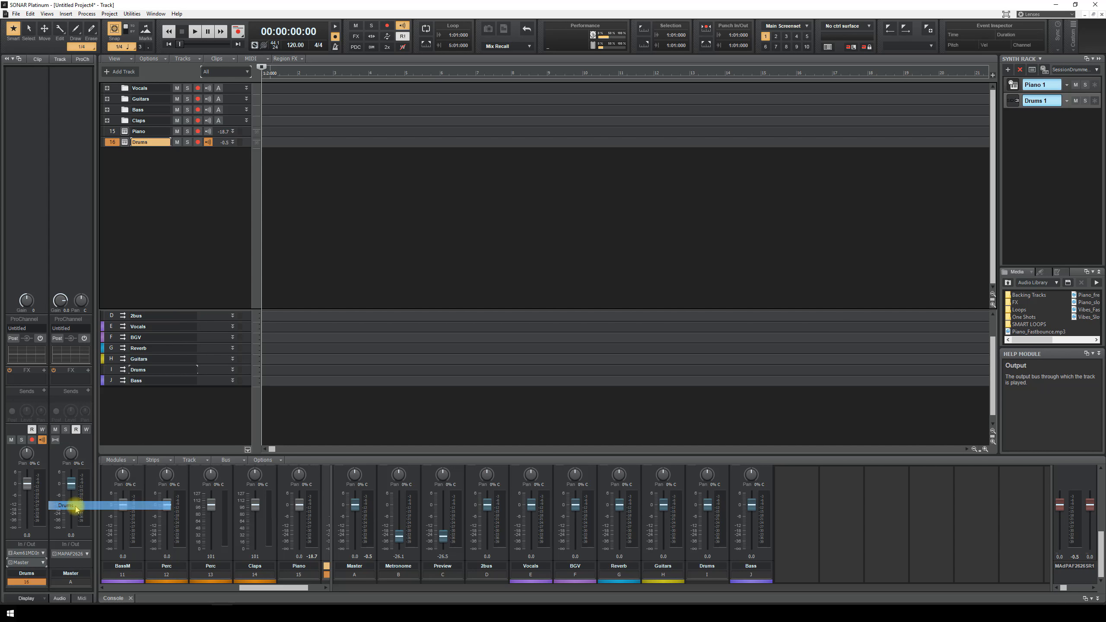
- Colour the Drums bus red-orange and the Piano track green
click(103, 369)
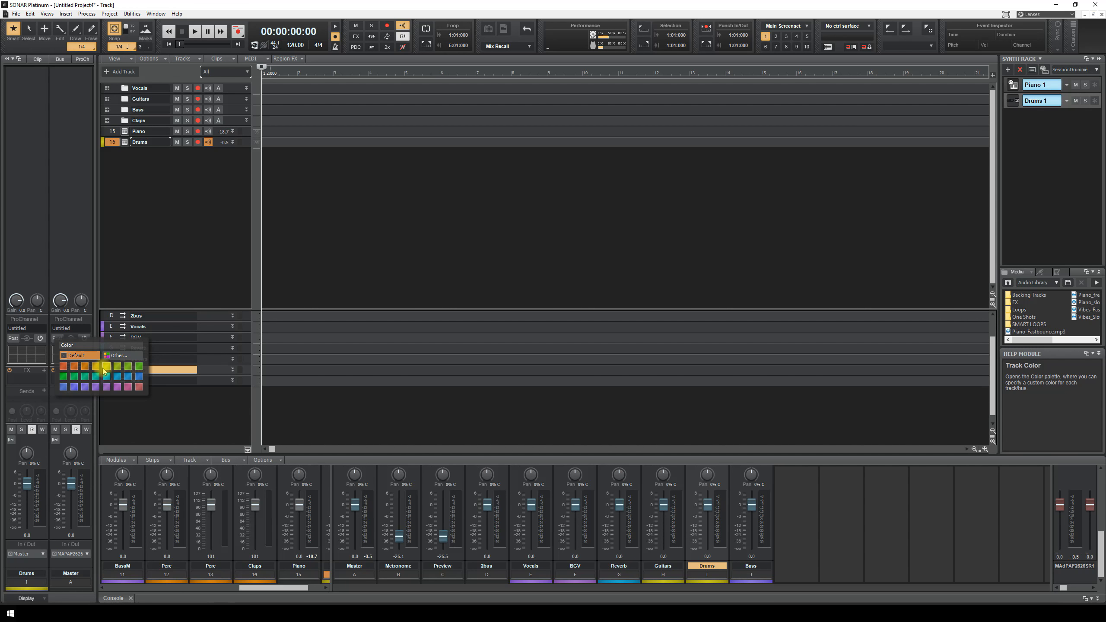
click(63, 366)
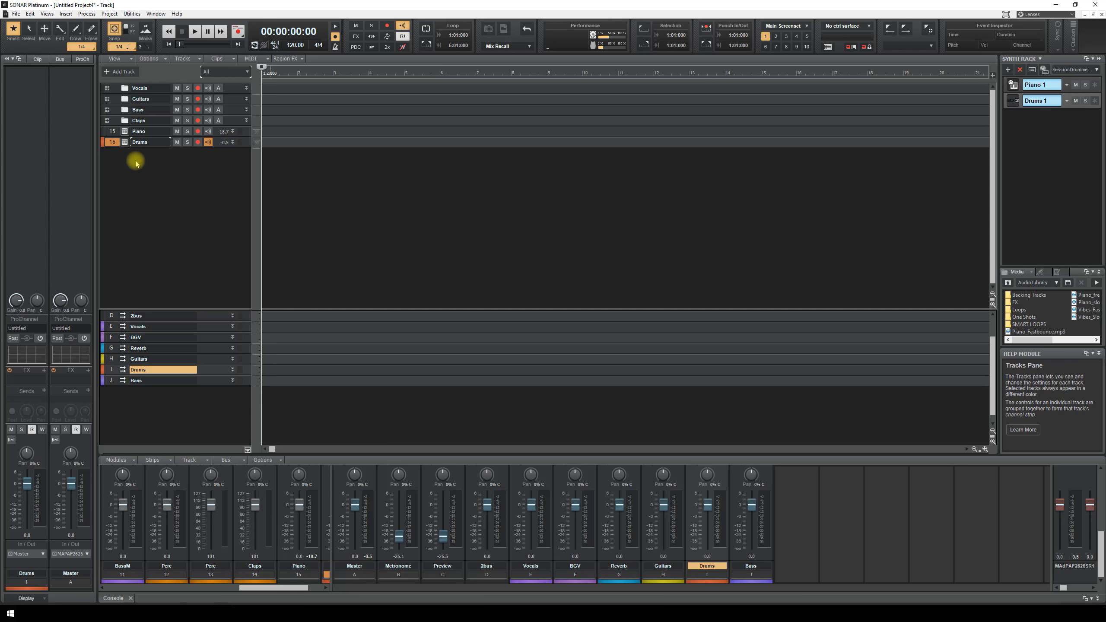
click(112, 132)
click(104, 132)
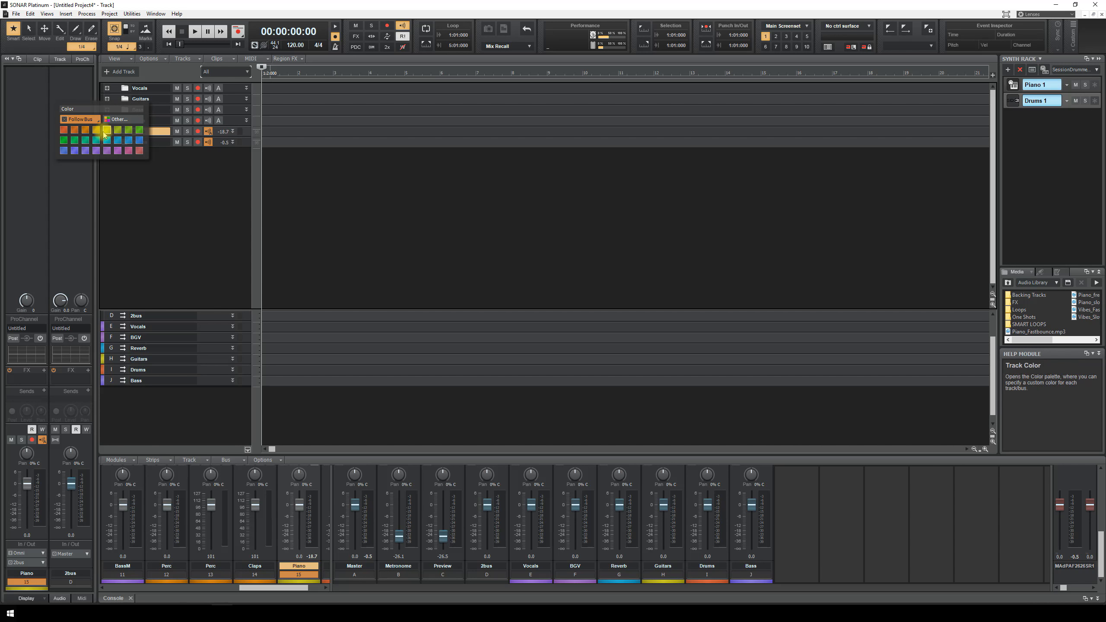
click(74, 140)
click(185, 405)
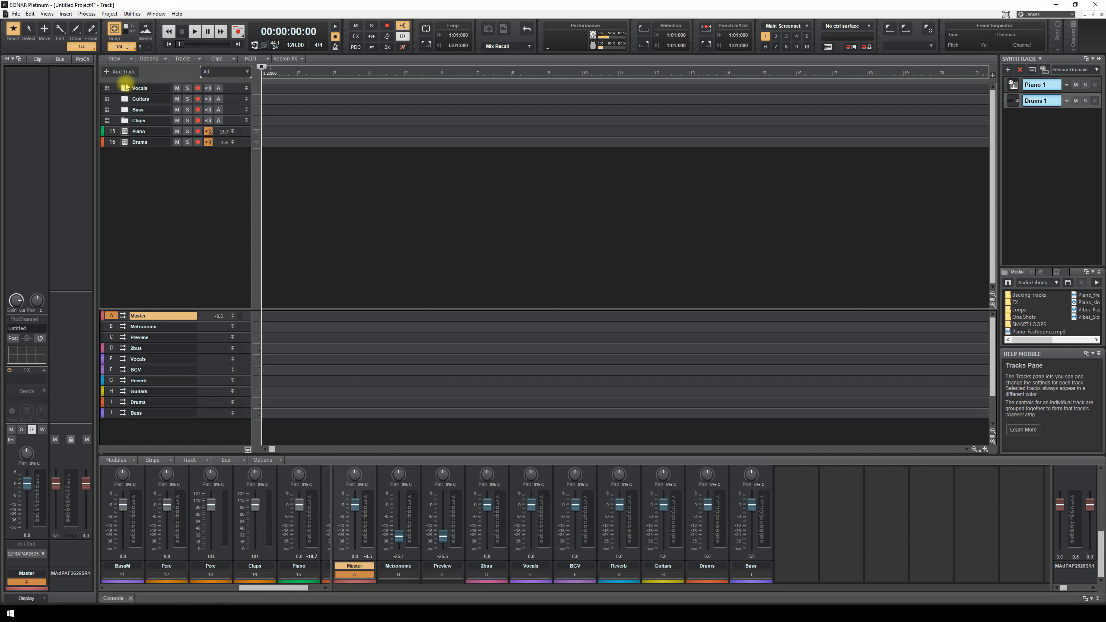
- Expand and collapse the Guitars and Bass folders to review their tracks
click(114, 90)
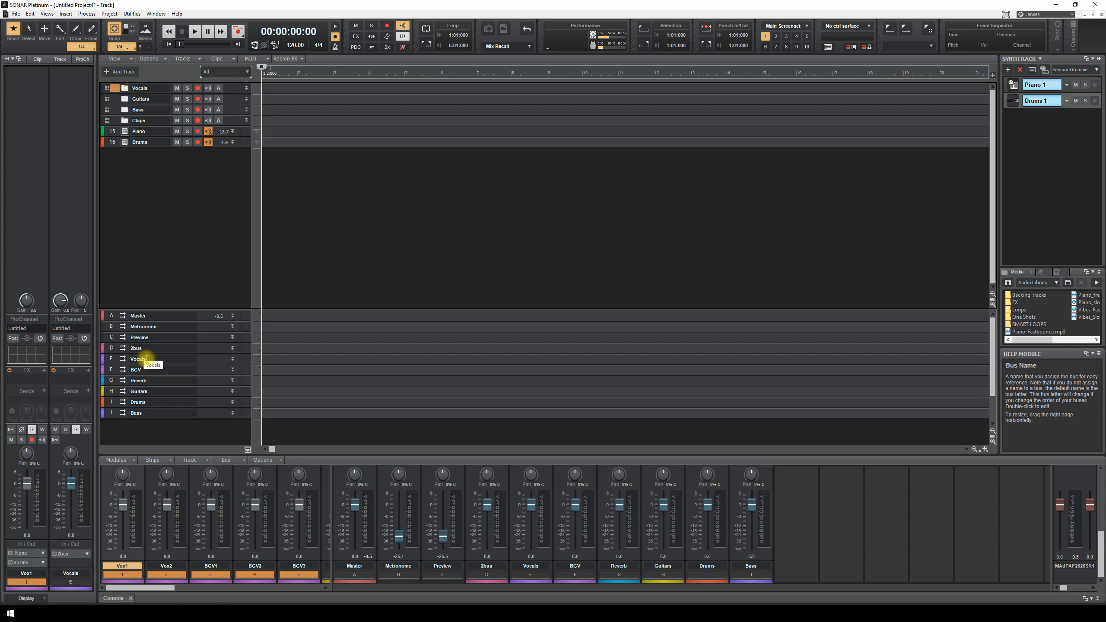
click(107, 99)
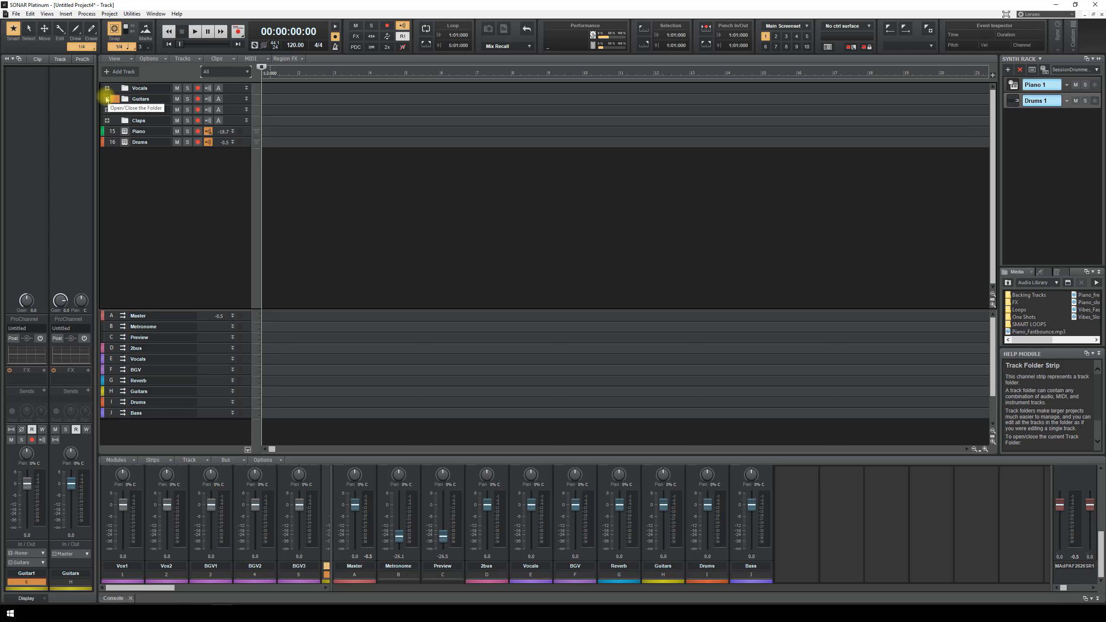
click(107, 99)
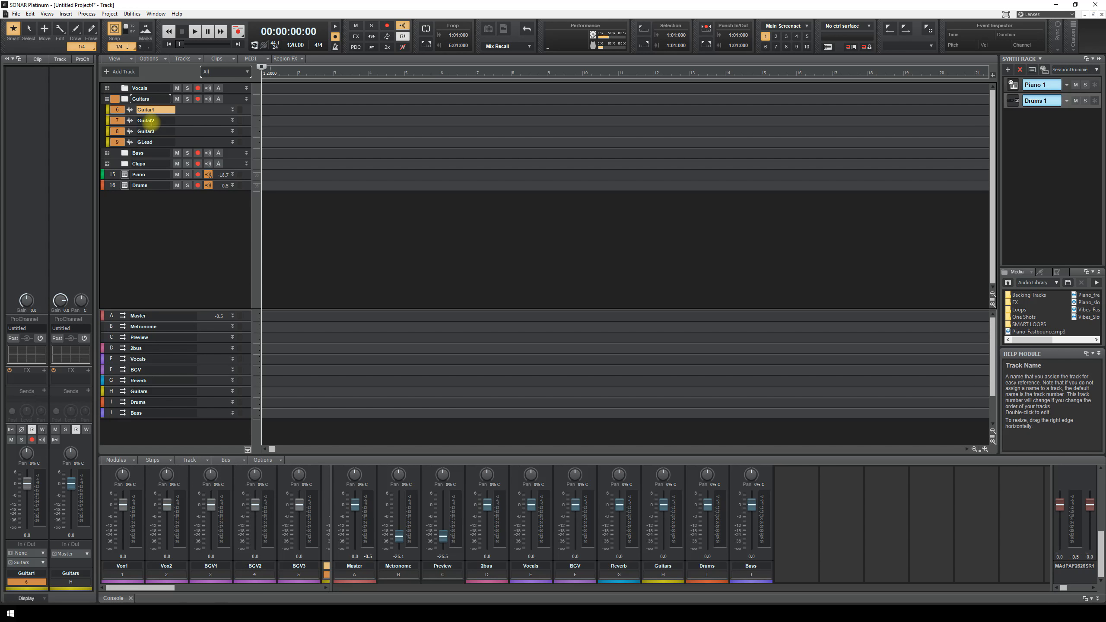
click(106, 99)
click(107, 109)
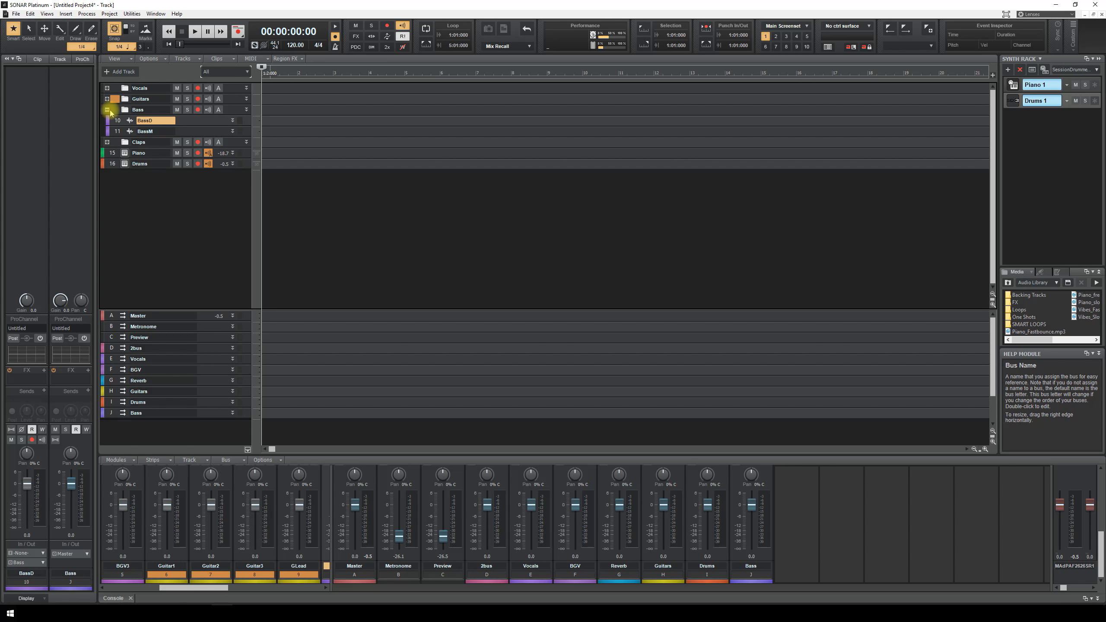
click(107, 110)
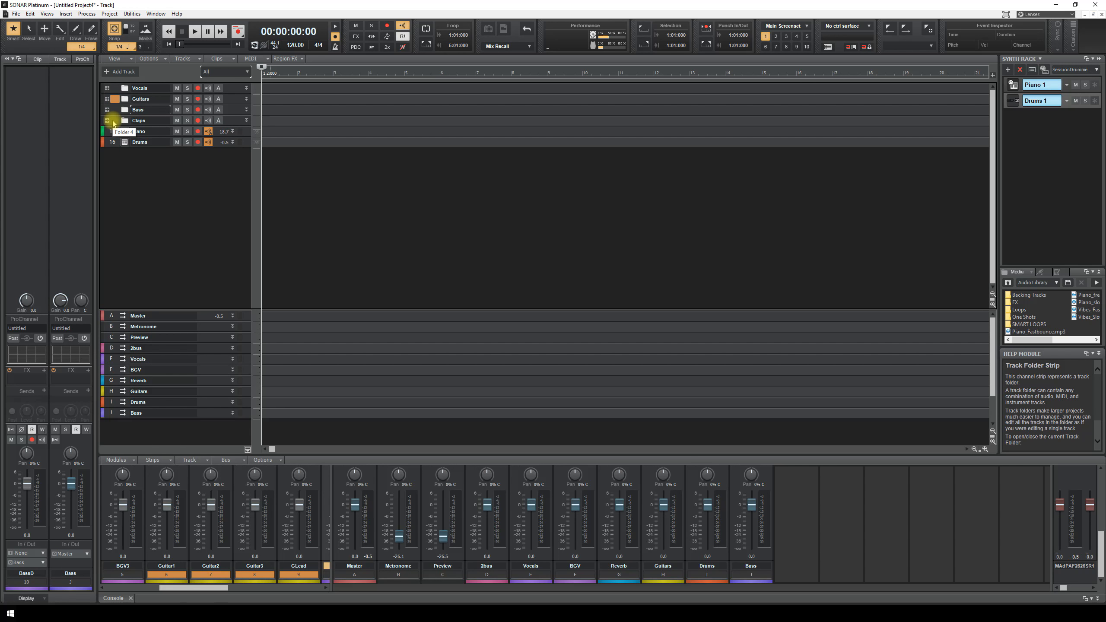
- Expand the Claps folder, route the Perc track to the Drums bus, then collapse Claps
click(112, 121)
click(107, 121)
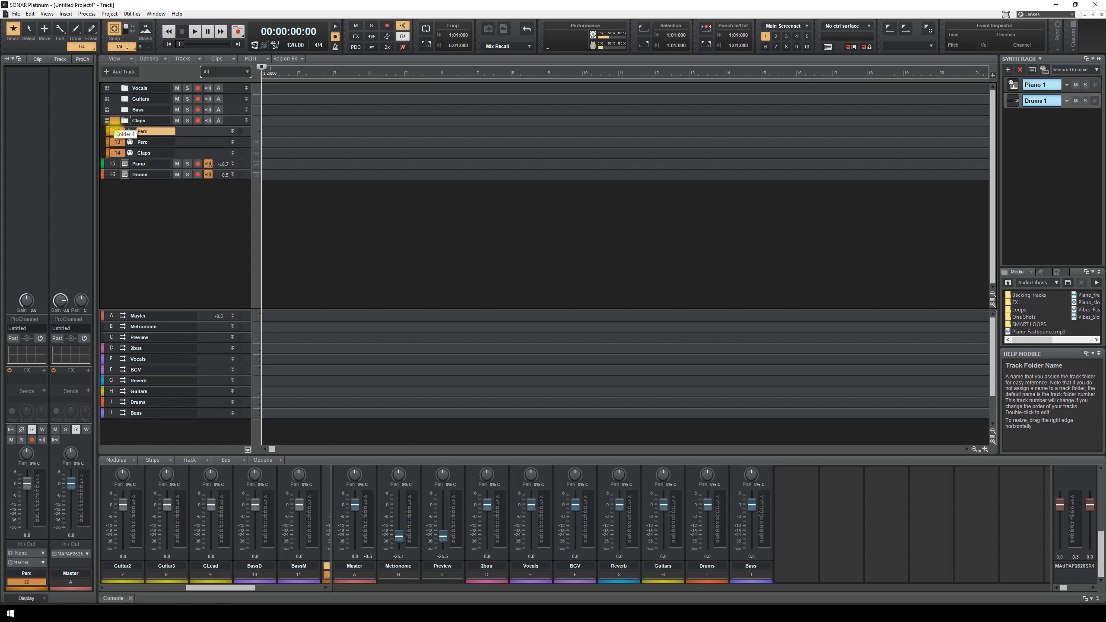
click(40, 562)
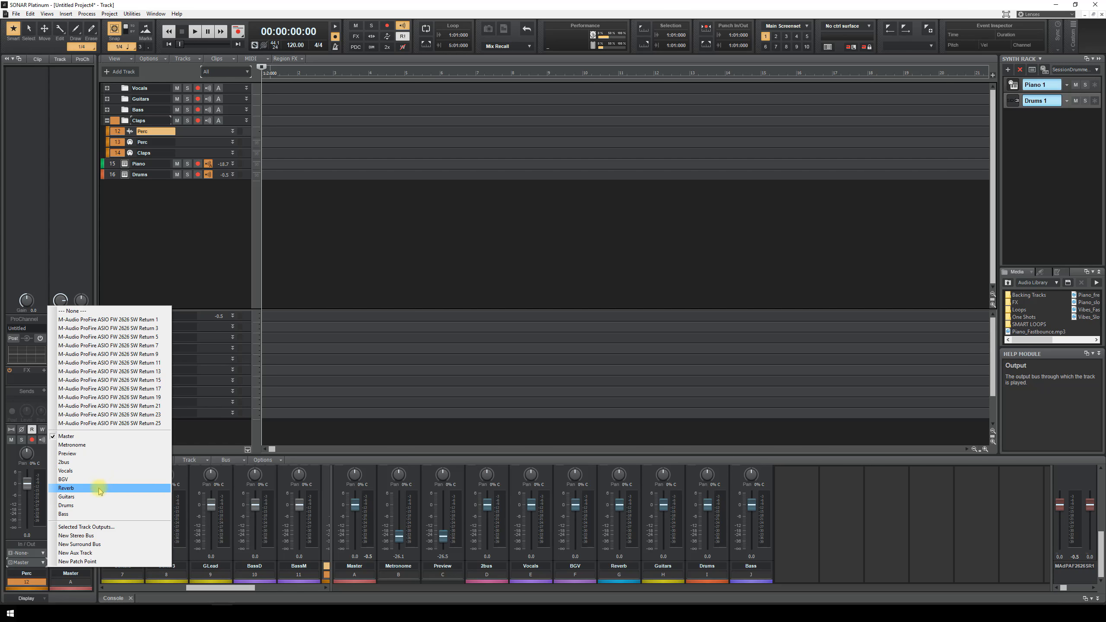
click(105, 505)
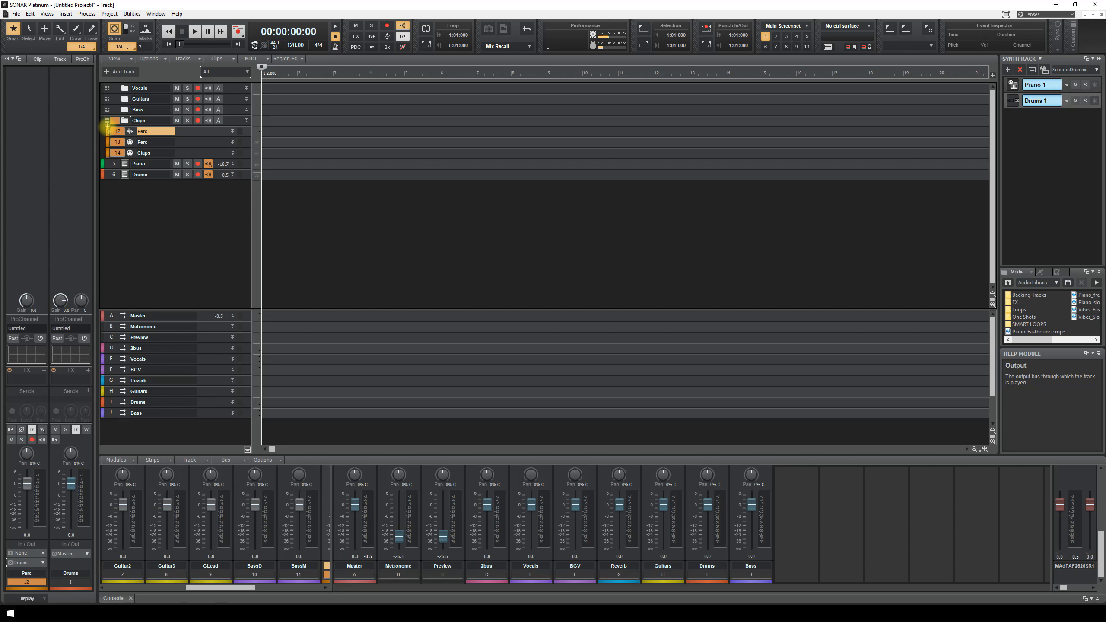
click(107, 120)
click(112, 133)
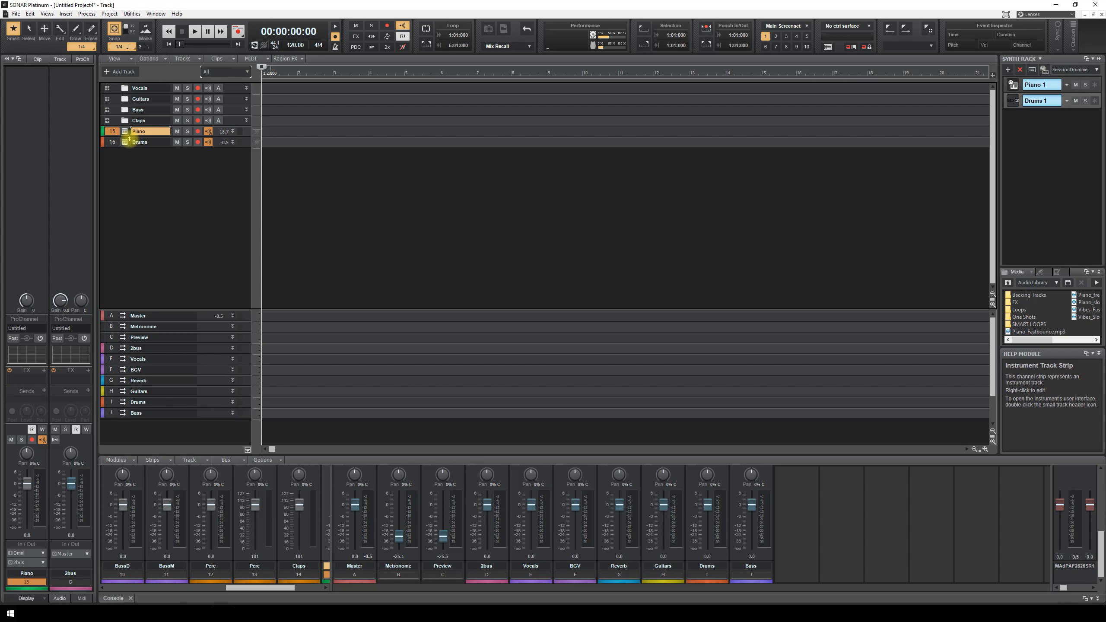
click(114, 144)
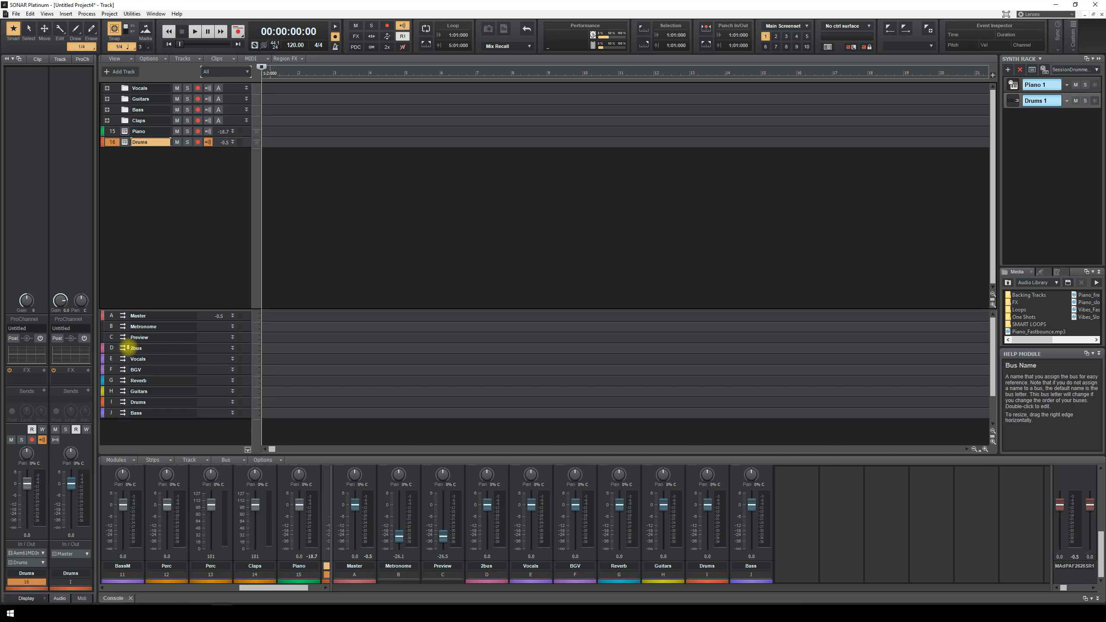
- Send the Bass, Drums and Guitars buses to 2bus
click(111, 412)
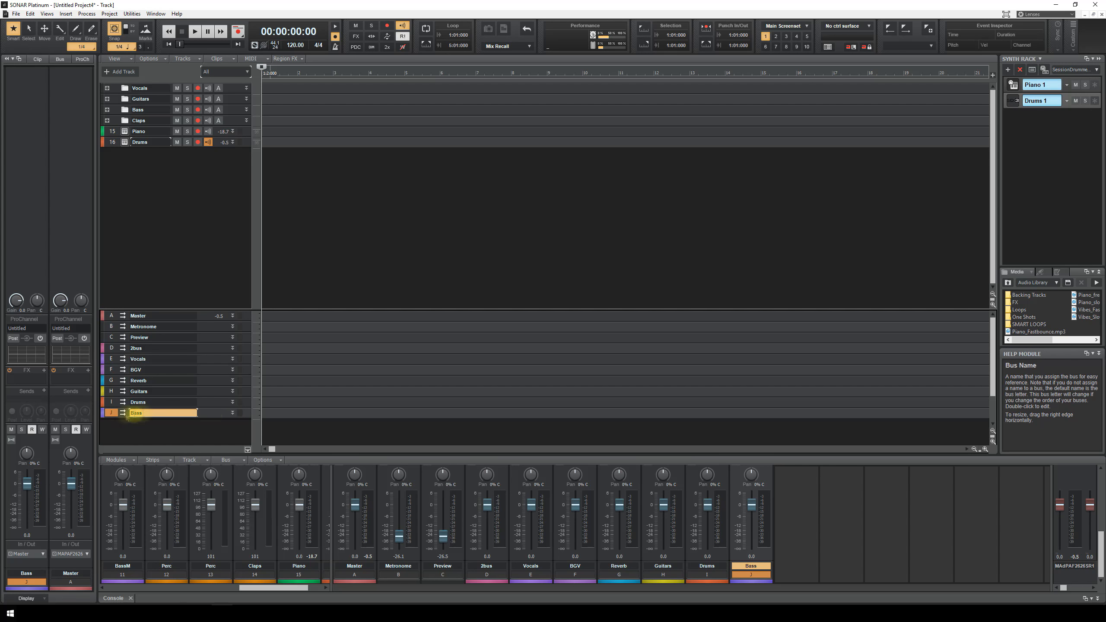
click(43, 554)
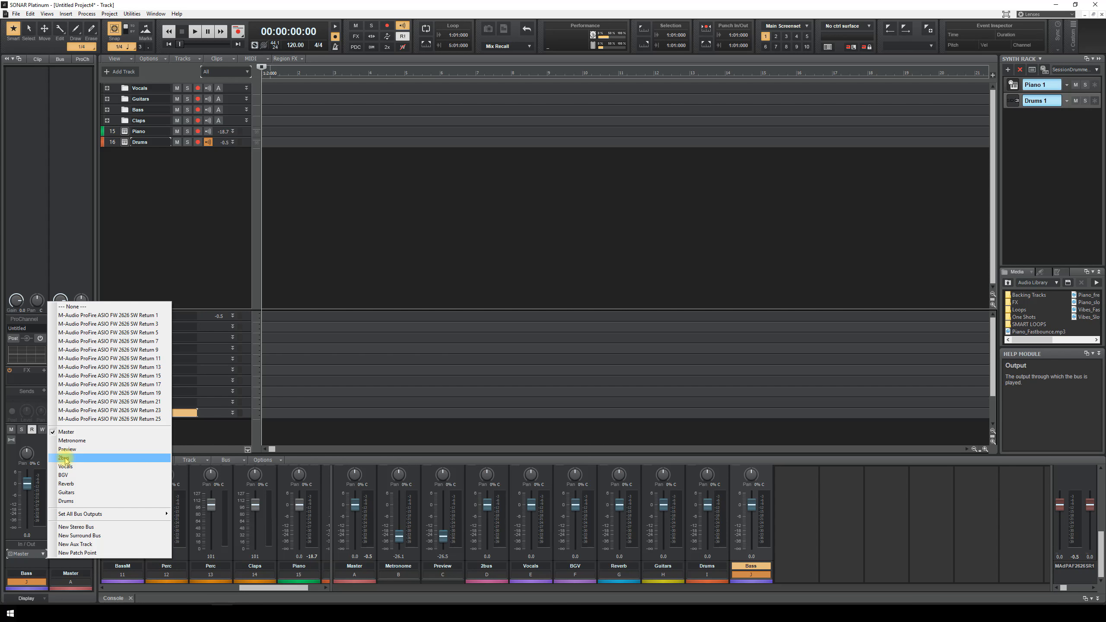
click(64, 458)
click(112, 401)
click(44, 555)
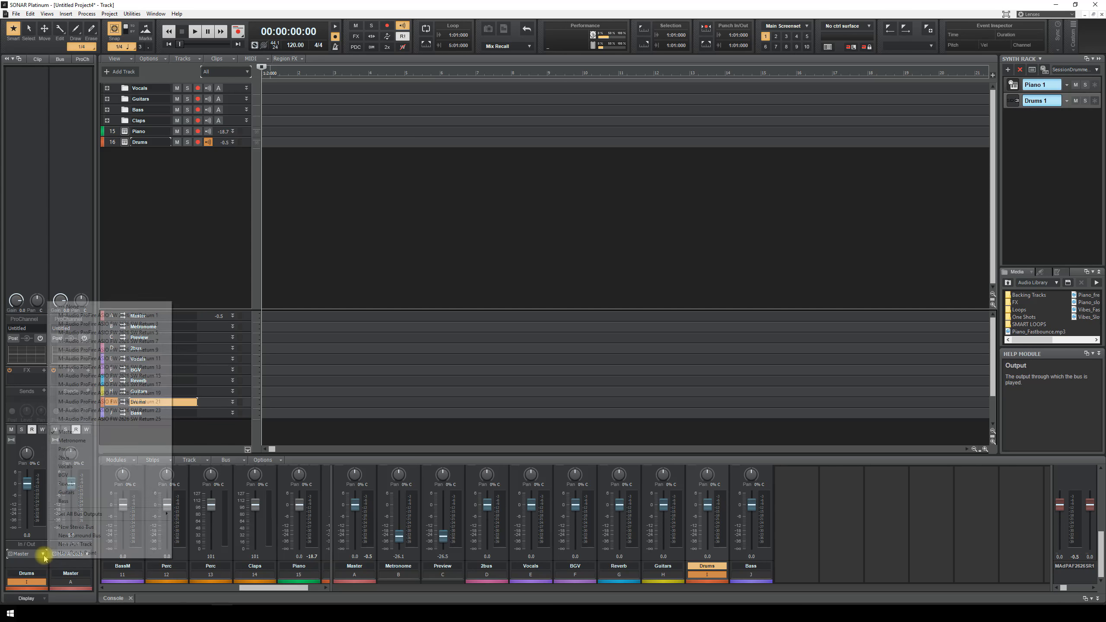
click(64, 458)
click(110, 391)
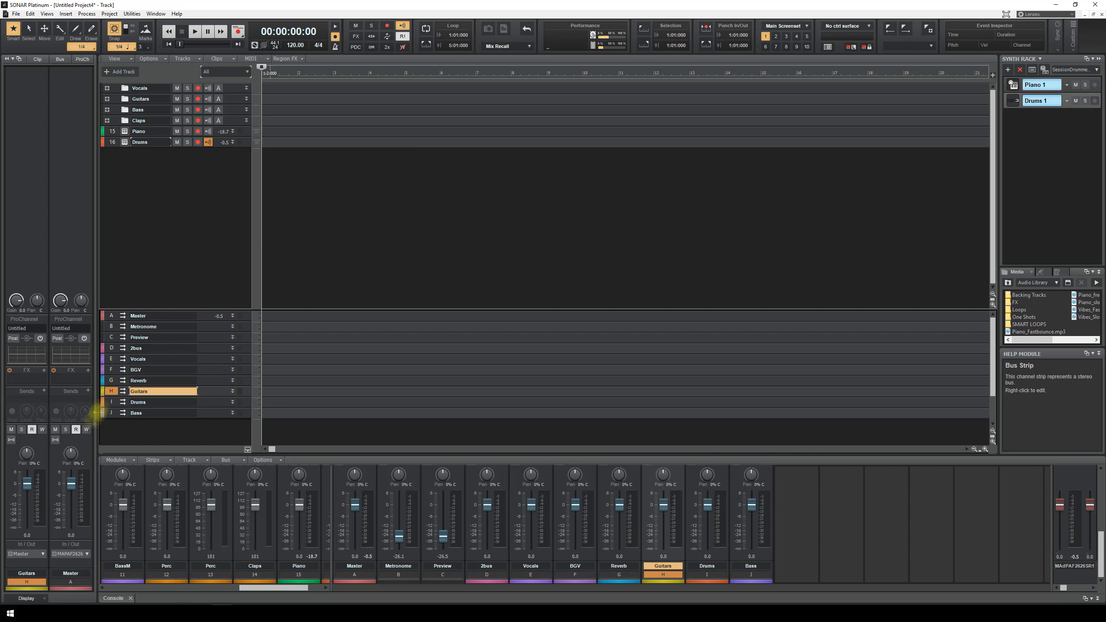
click(43, 553)
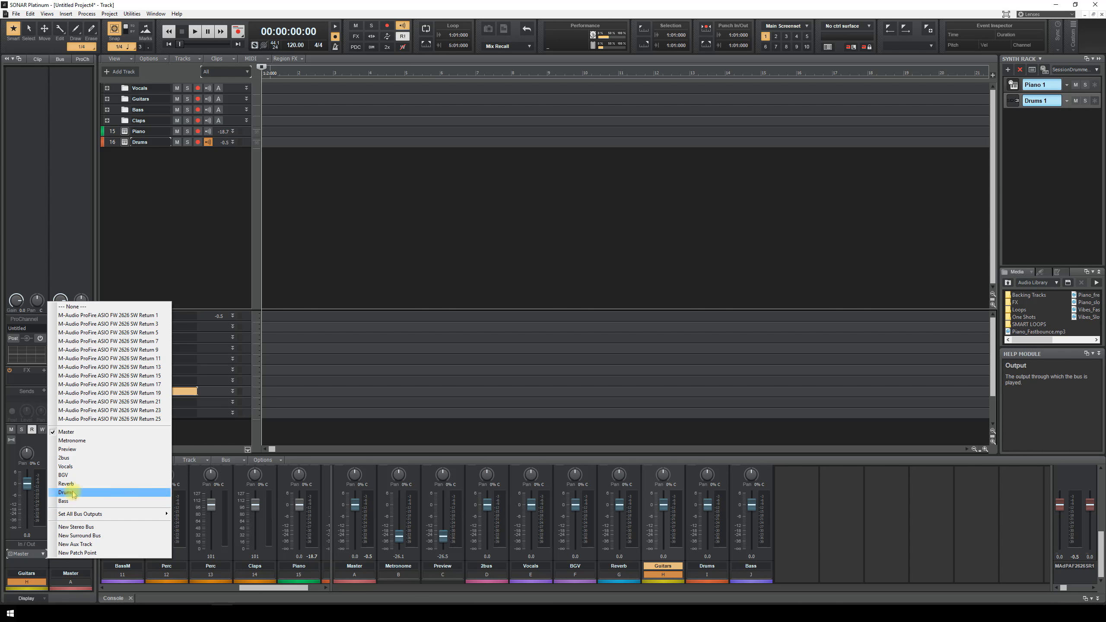
click(64, 457)
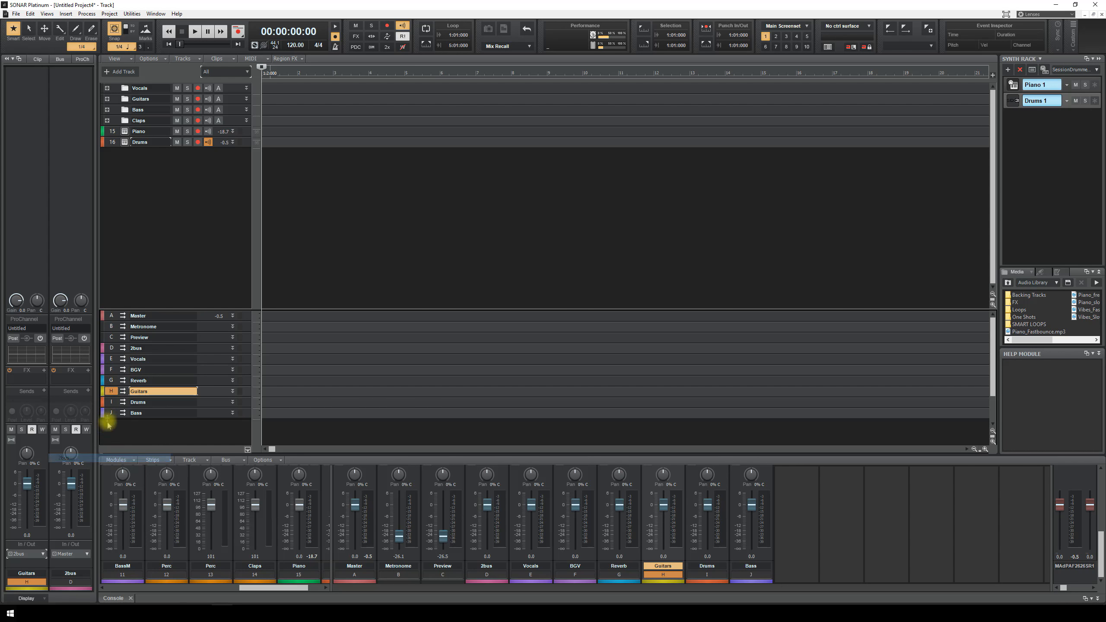
- Send Reverb to 2bus, BGV to Vocals, Vocals to 2bus, then check 2bus
click(112, 381)
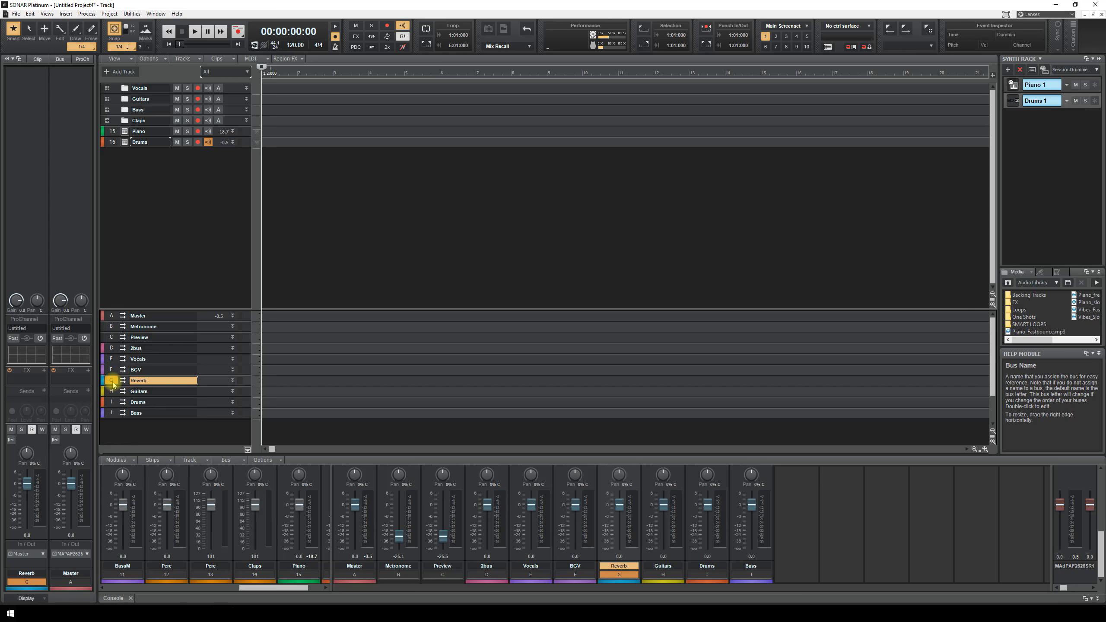
click(43, 554)
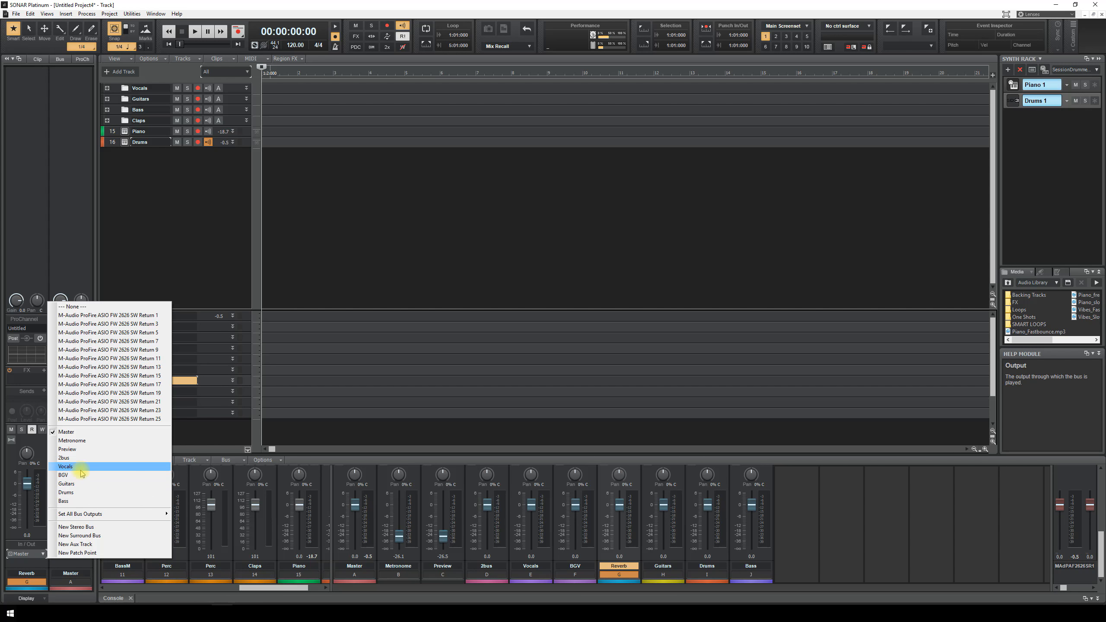
click(69, 458)
click(114, 370)
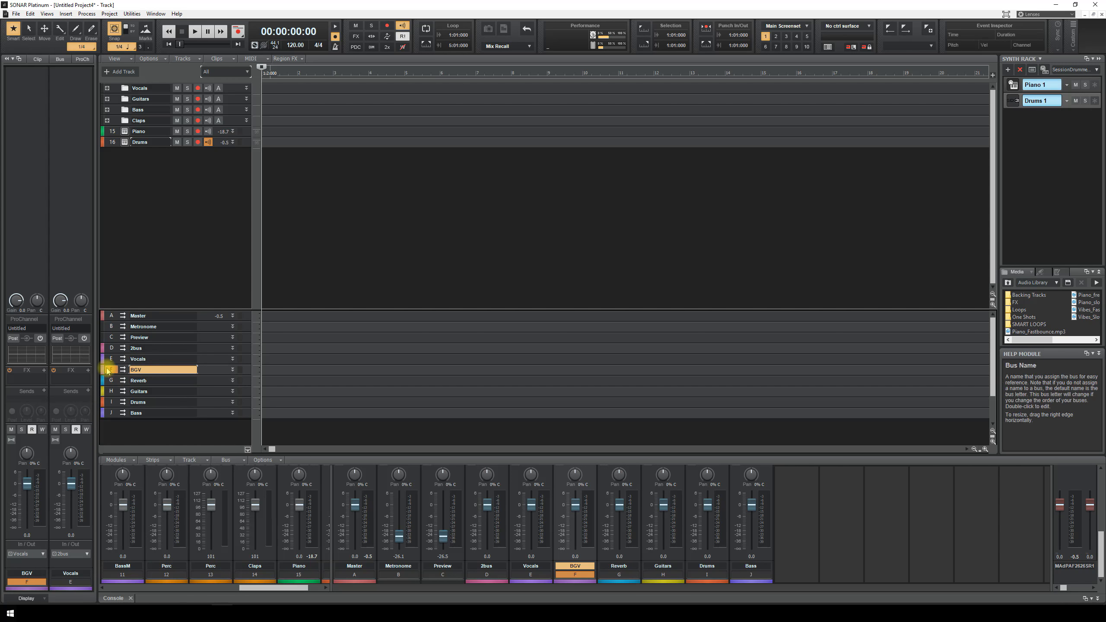
click(43, 555)
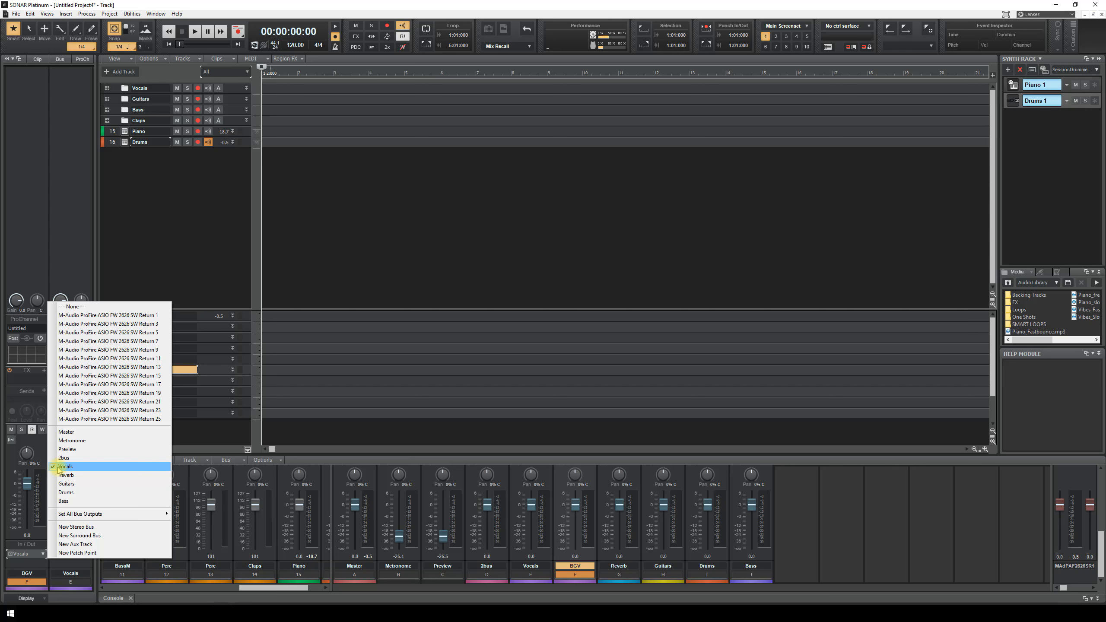
click(70, 466)
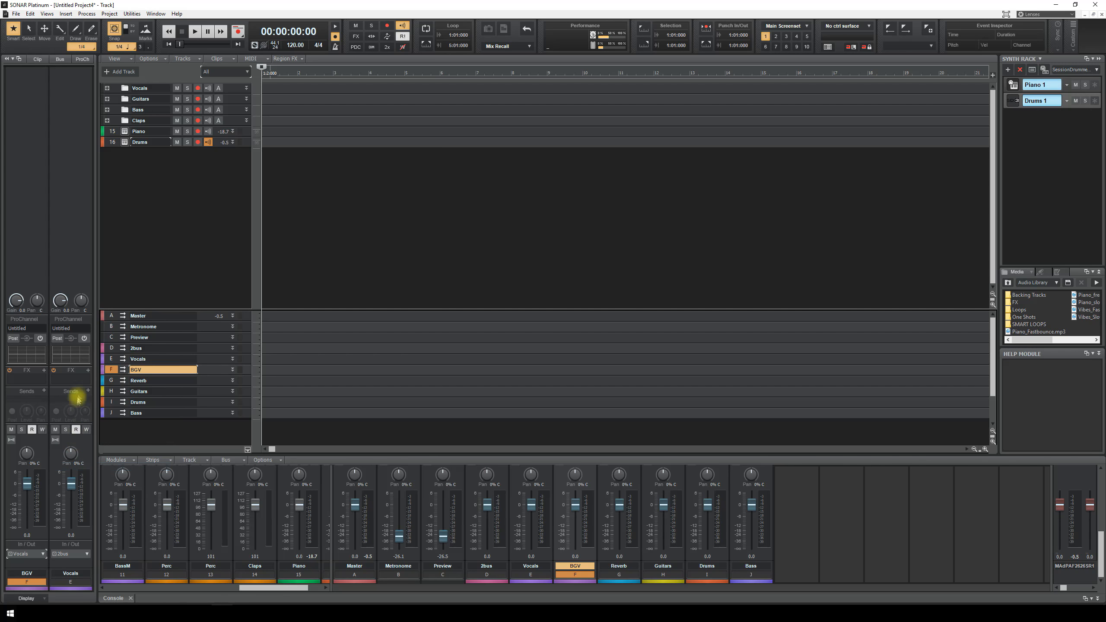
click(109, 358)
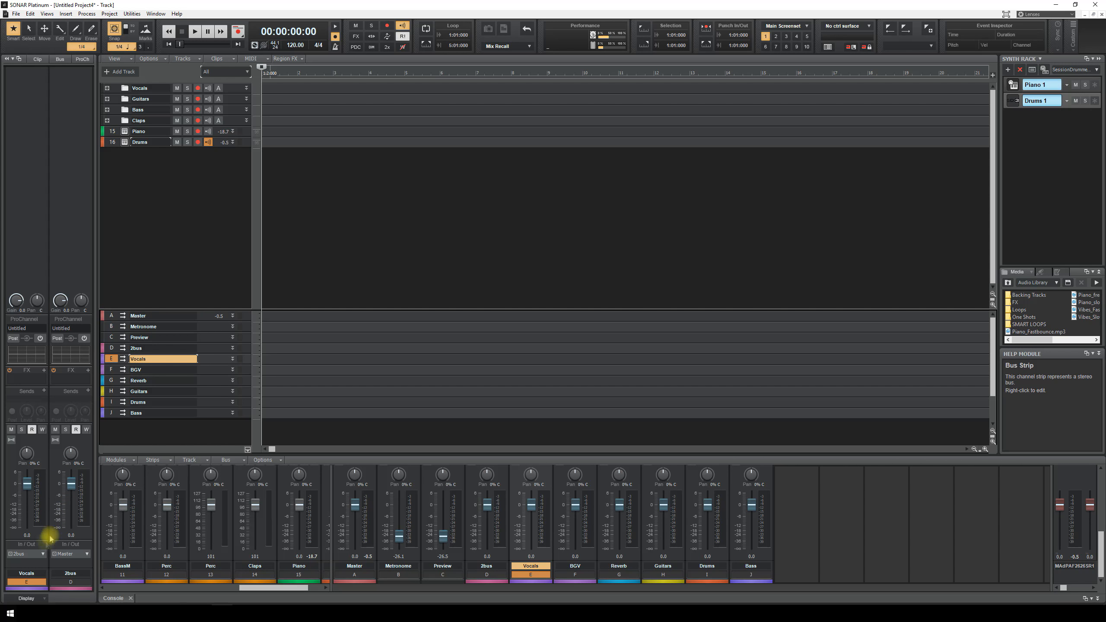
click(44, 554)
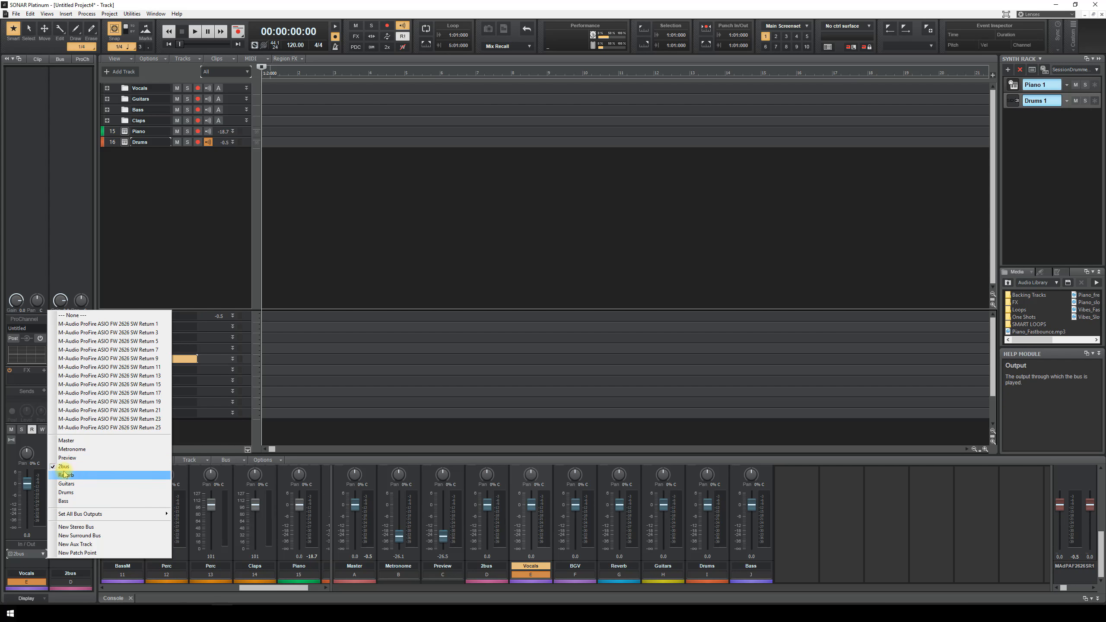
click(65, 467)
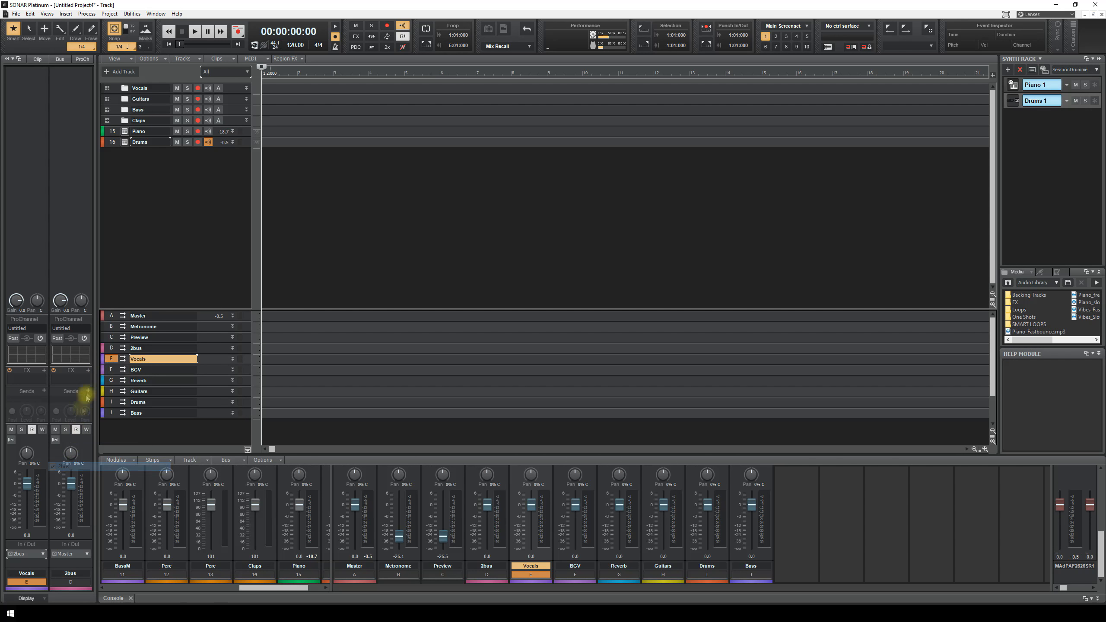
click(111, 349)
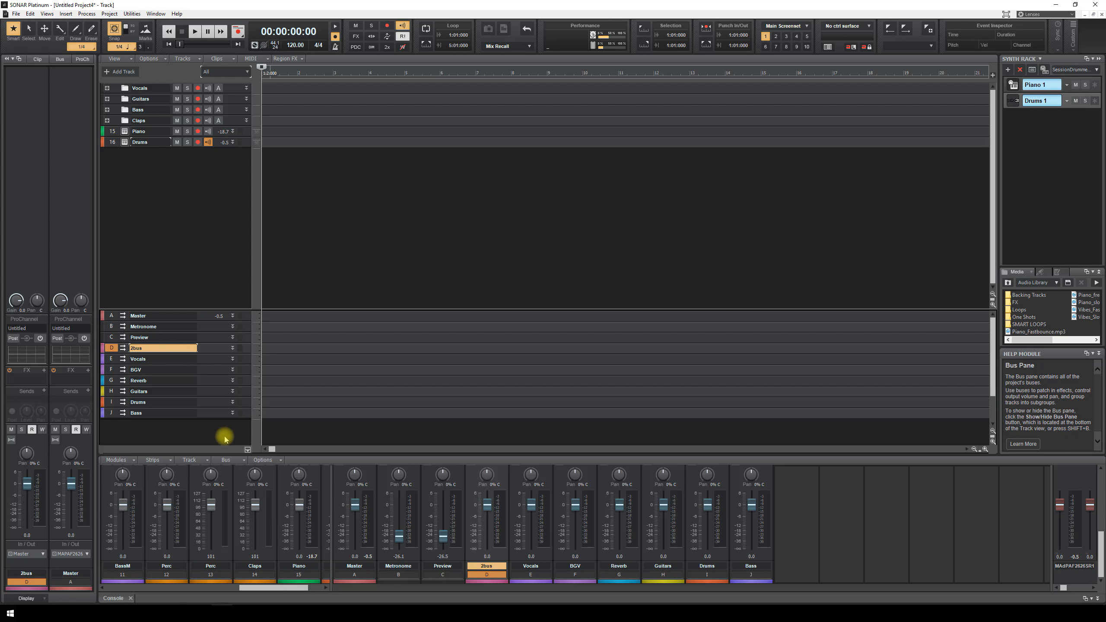
- Insert the QL Spaces reverb on the Reverb bus
click(215, 276)
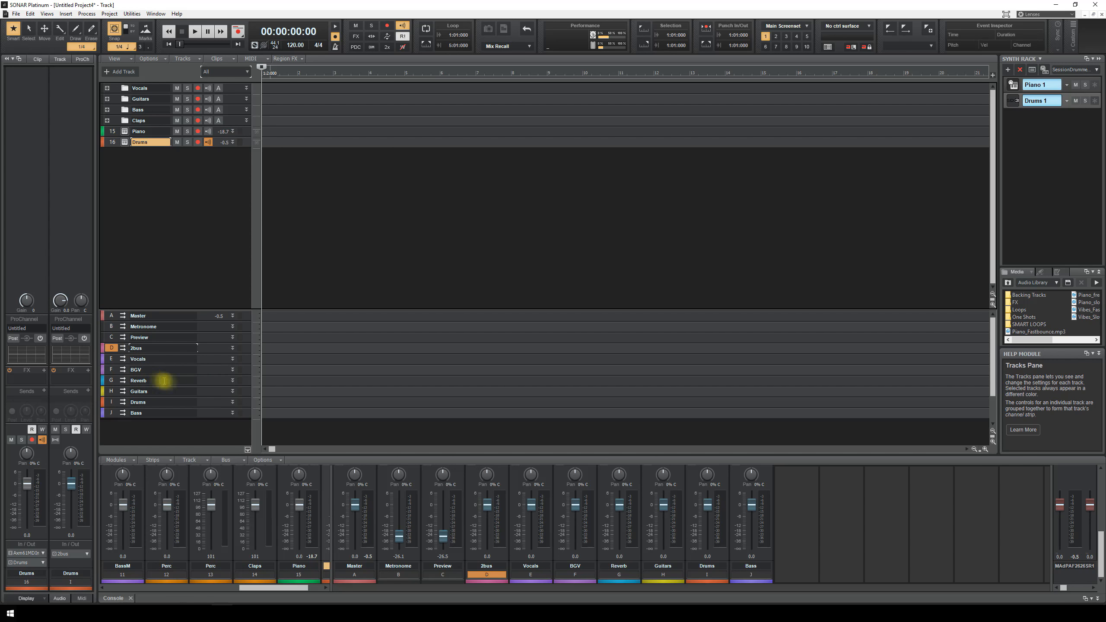
click(231, 380)
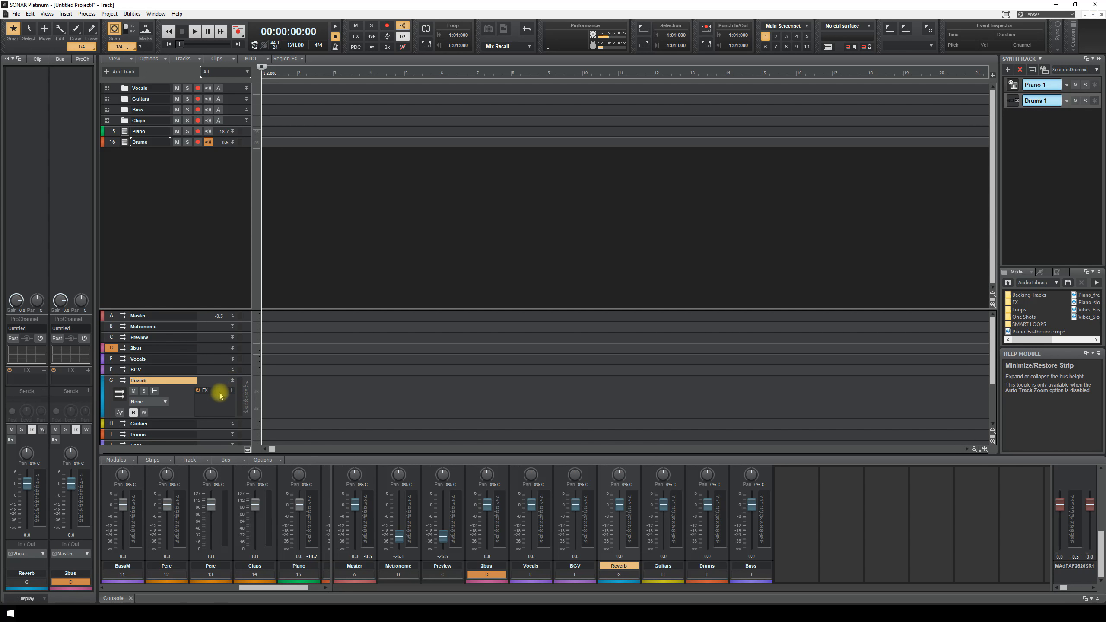
right_click(219, 392)
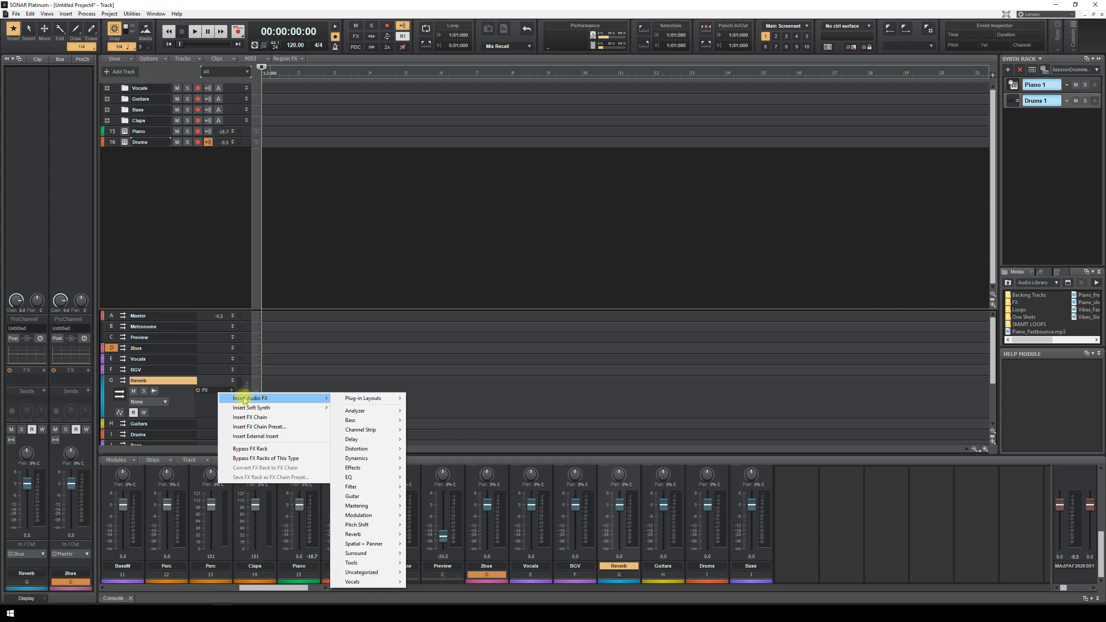
mouse_move(366, 533)
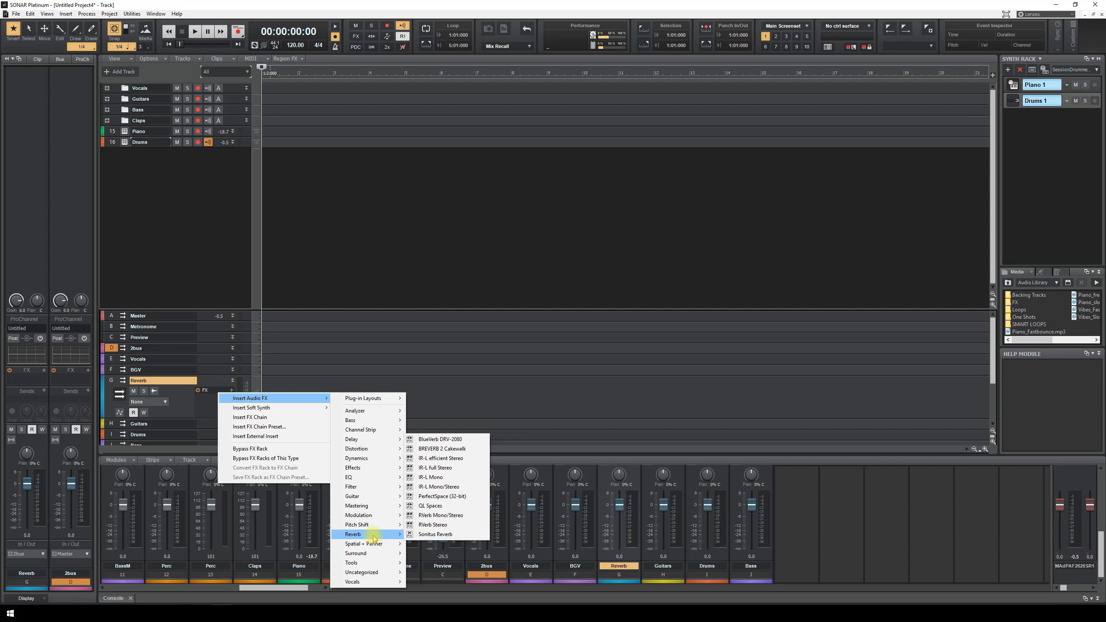
click(452, 509)
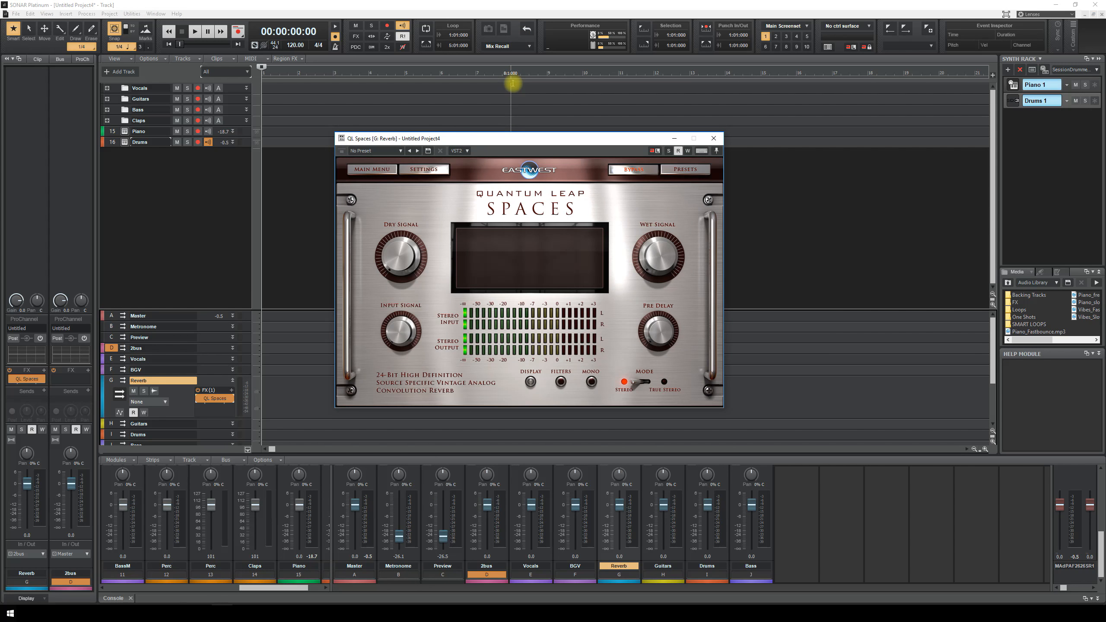
- Load the NY Piano Hall A ST RR 3.5s preset, wet at 0 dBFS, dry fully down
click(702, 174)
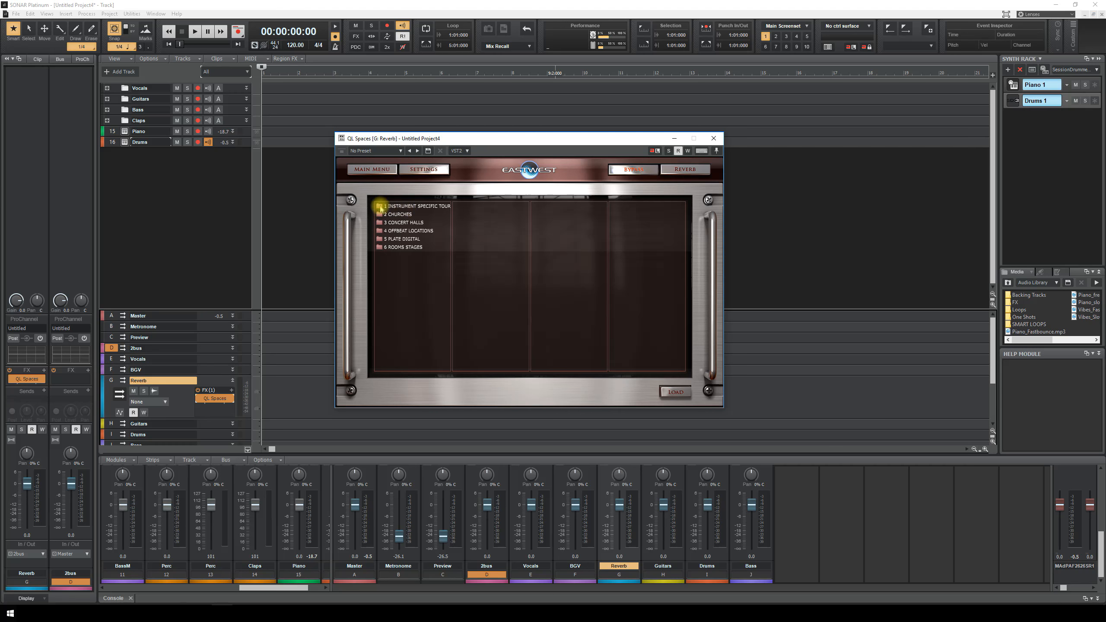
click(375, 205)
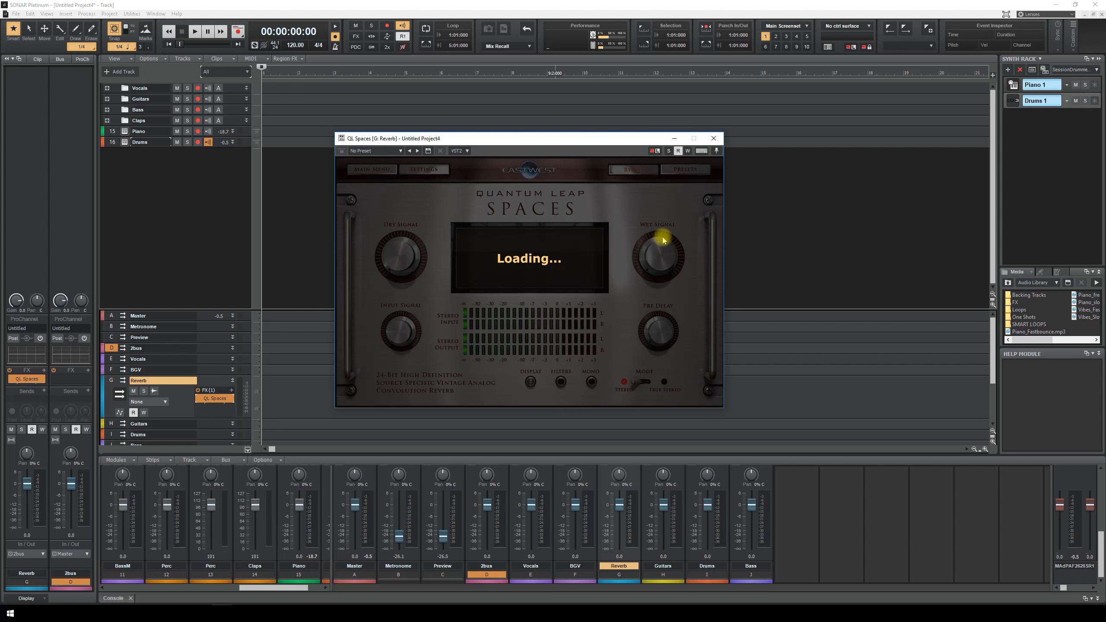
drag(655, 259, 645, 216)
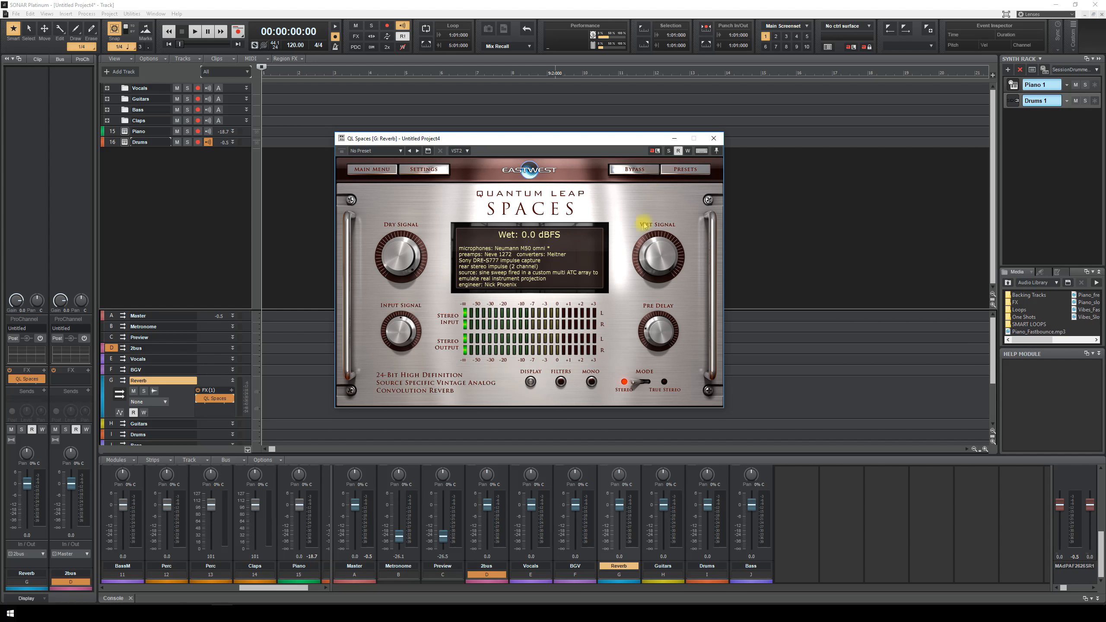
drag(411, 253, 404, 349)
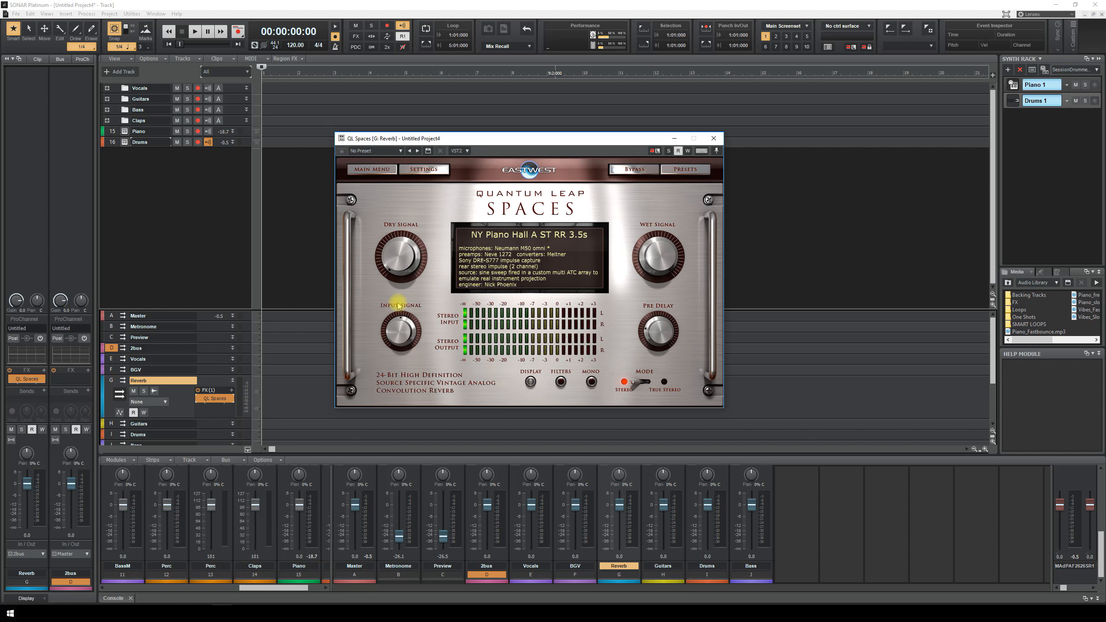
click(713, 138)
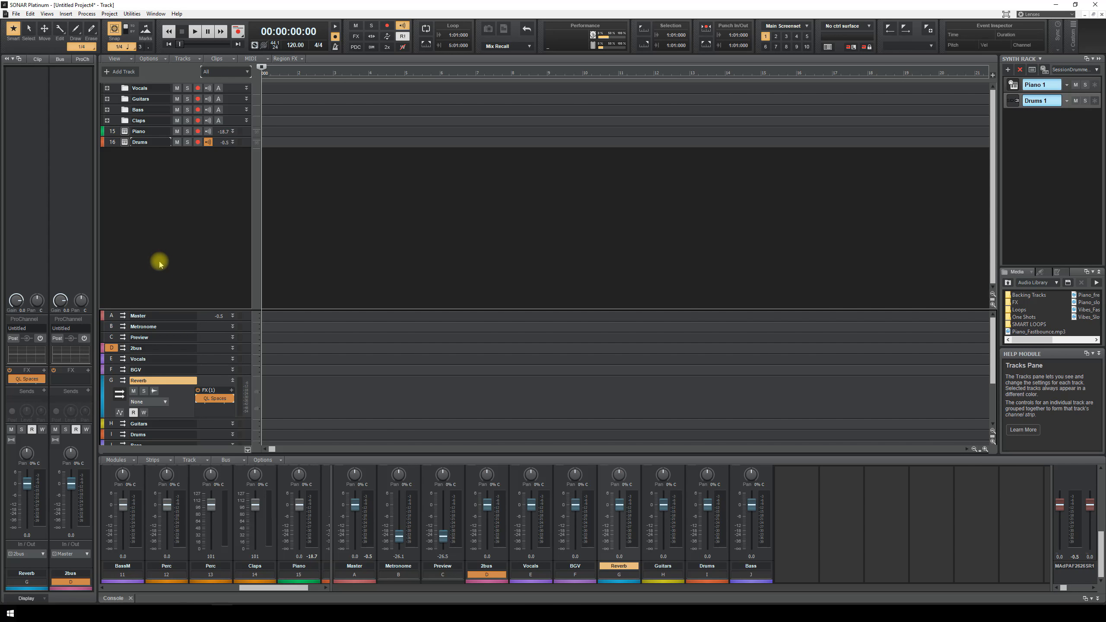
- Expand the Vocals folder and add a send to the Reverb bus on the vocal tracks
click(114, 90)
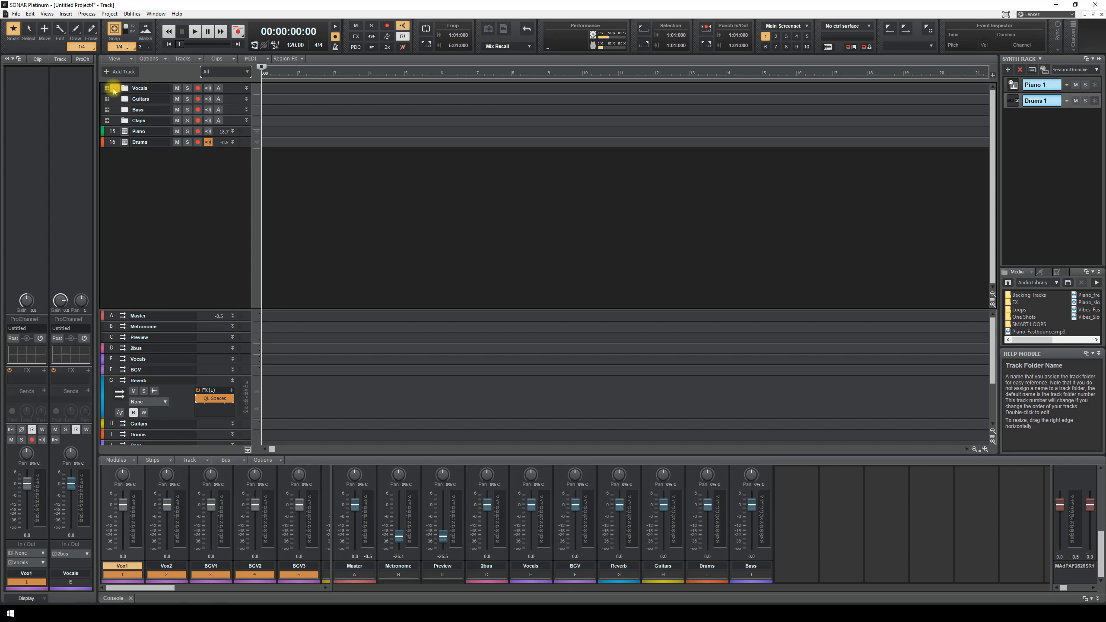
click(107, 88)
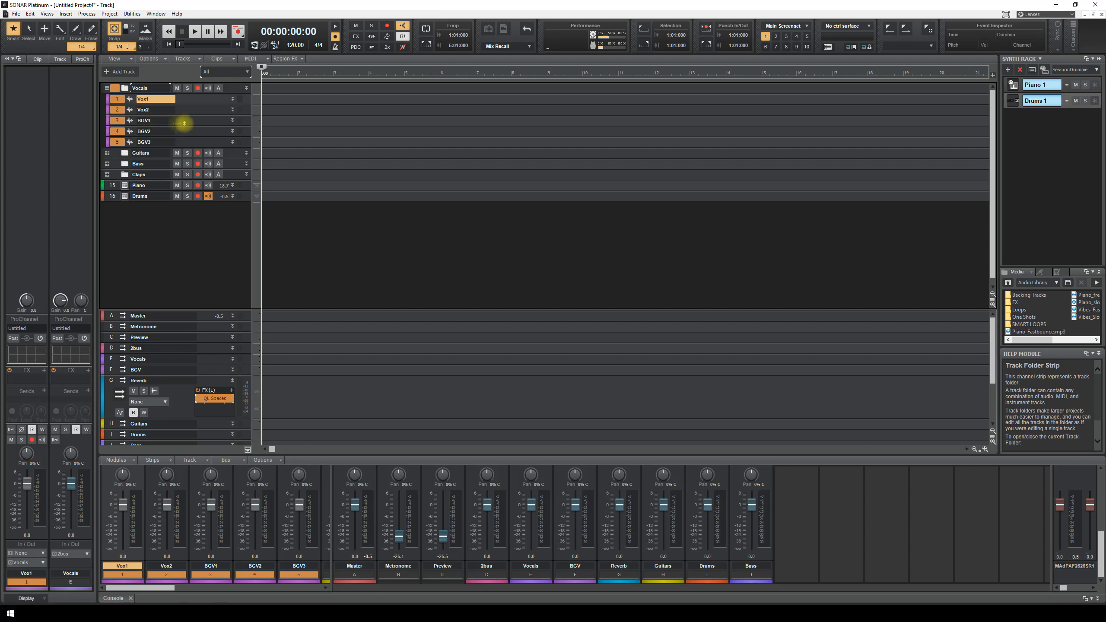
drag(213, 104, 206, 206)
right_click(157, 194)
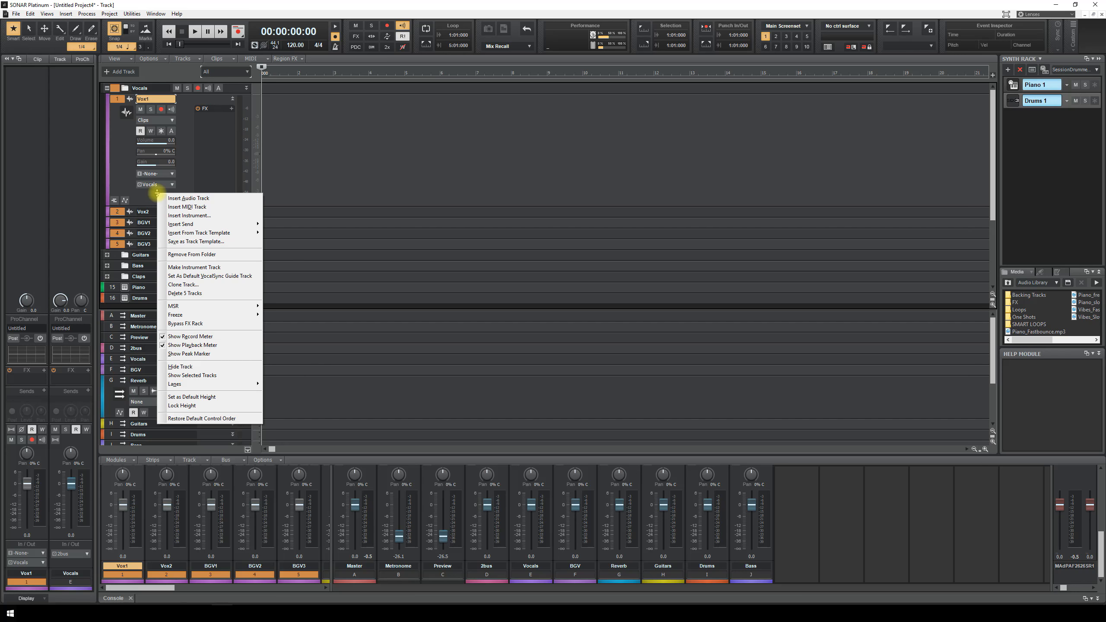
mouse_move(191, 226)
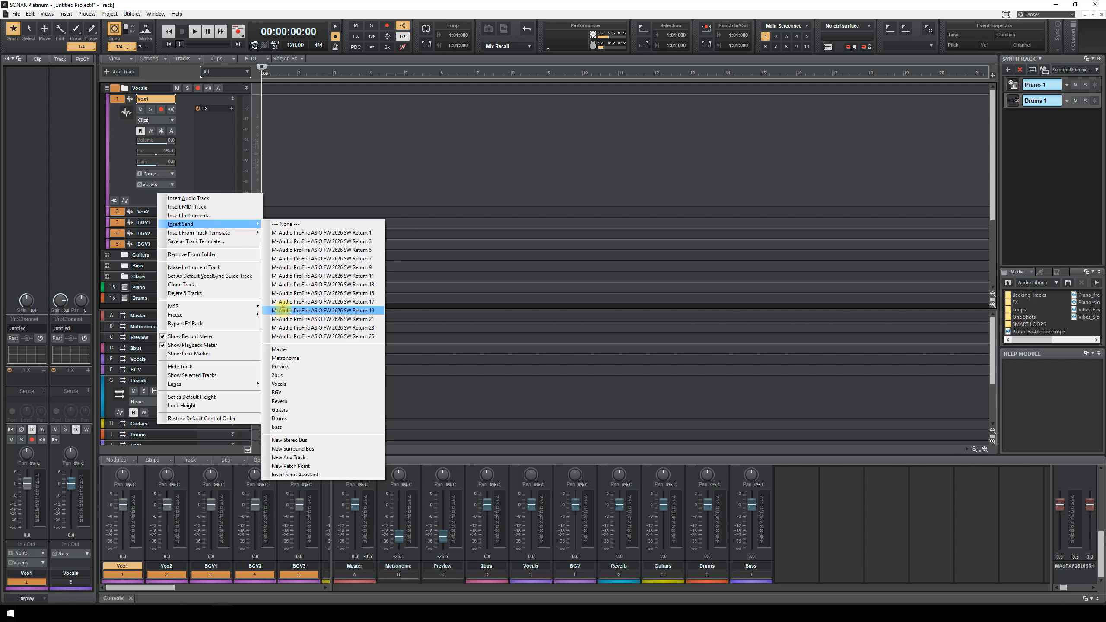
click(293, 402)
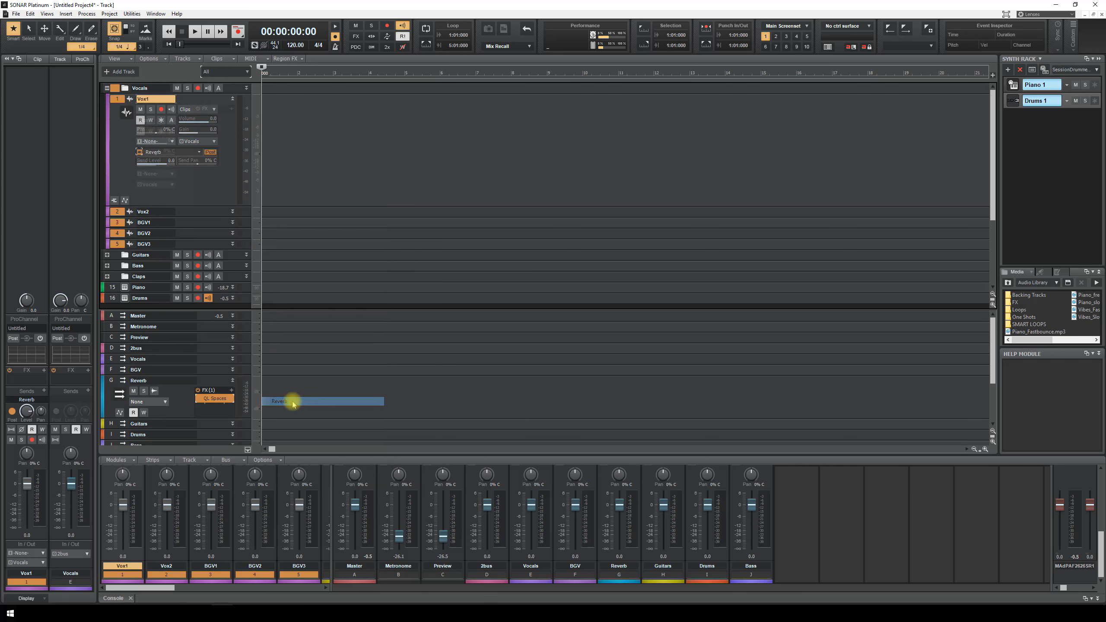
- Lower the Reverb send level on all tracks to about -25.2 dB and check the Guitars folder's sends
click(115, 101)
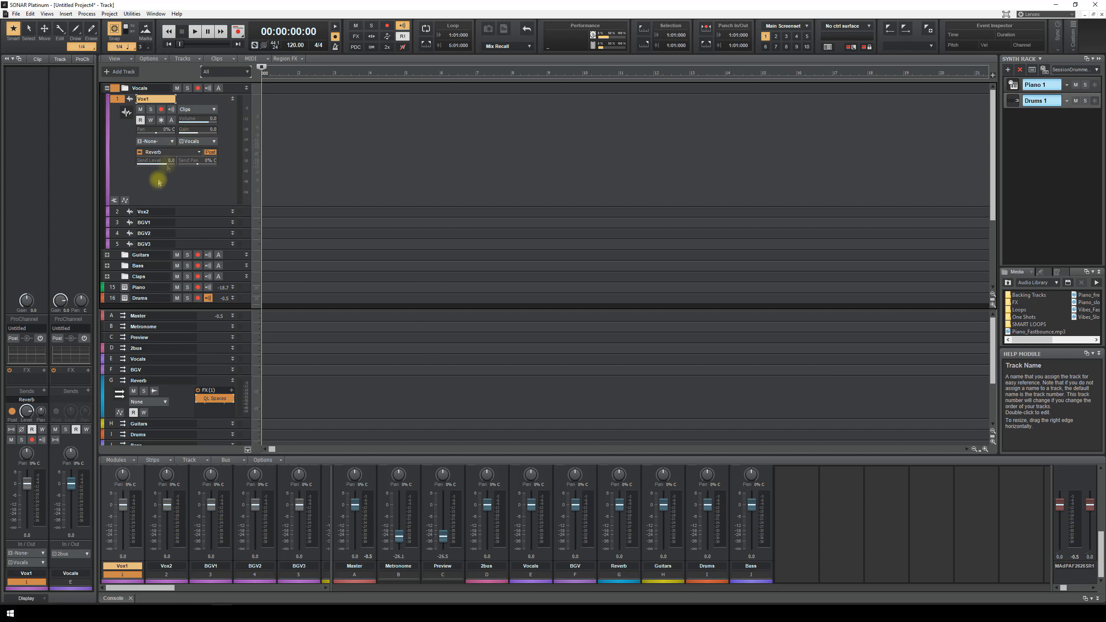
mouse_move(184, 217)
mouse_down()
mouse_move(182, 286)
mouse_move(187, 230)
mouse_up()
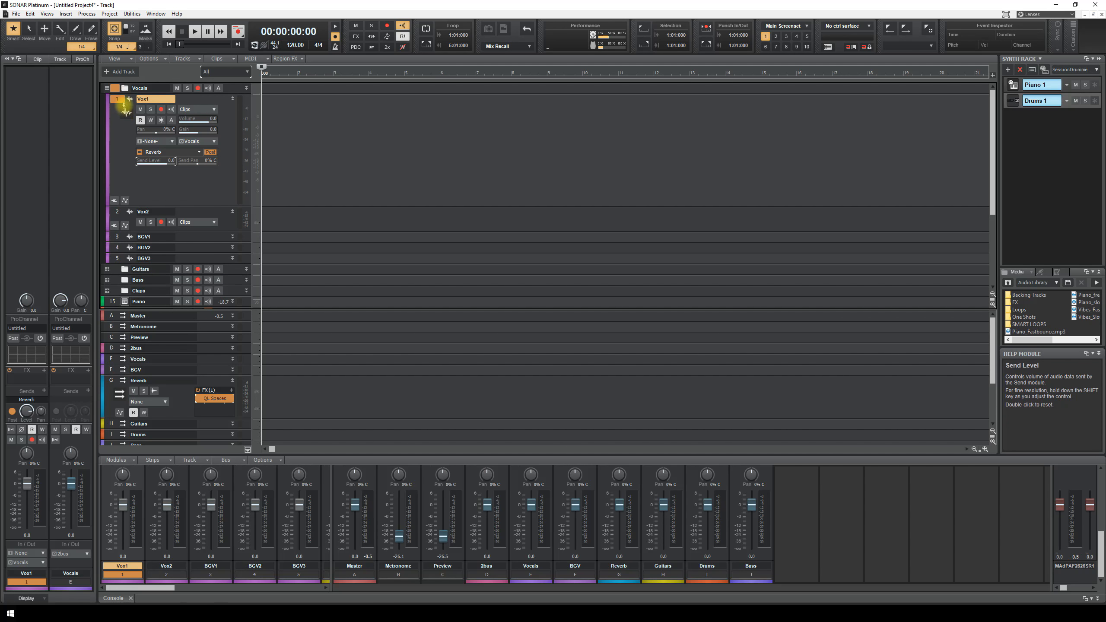
double_click(114, 88)
drag(157, 162, 152, 163)
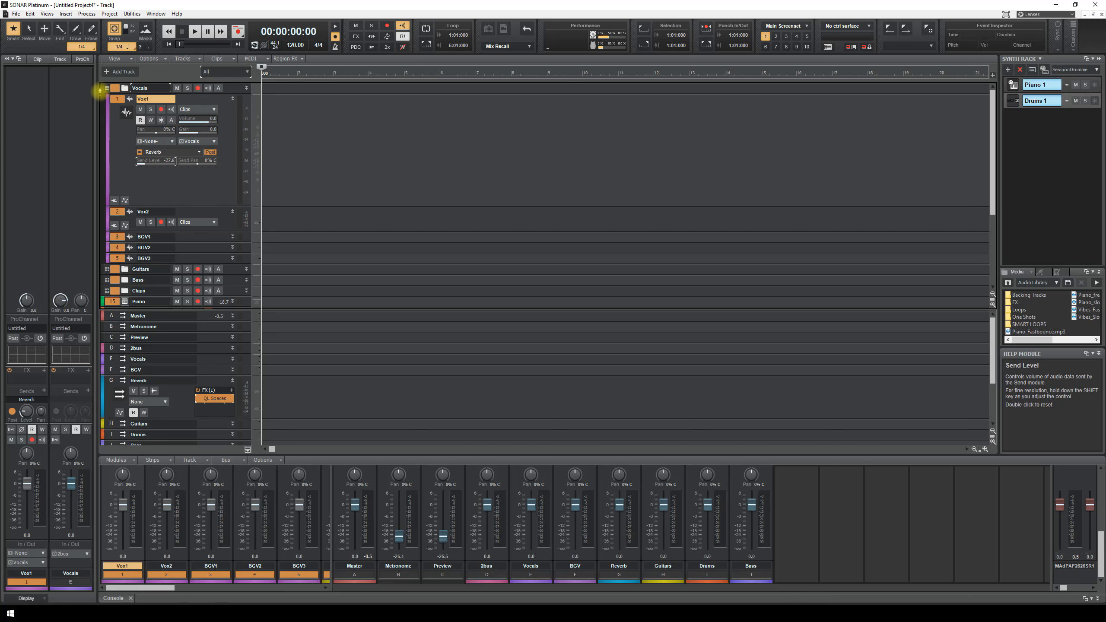
click(107, 89)
click(106, 99)
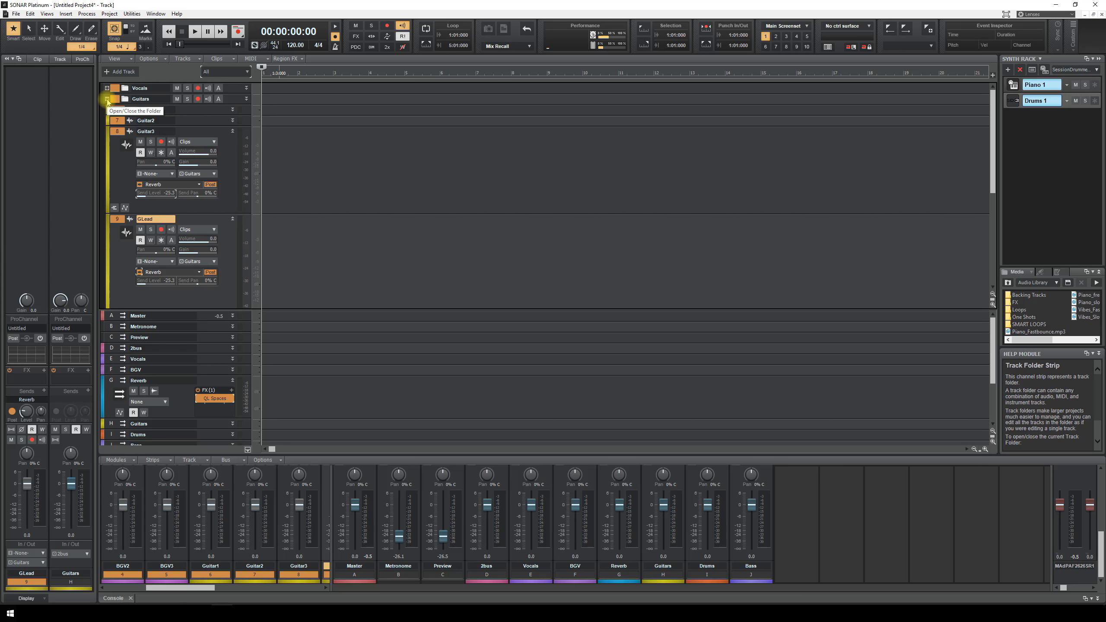
click(107, 99)
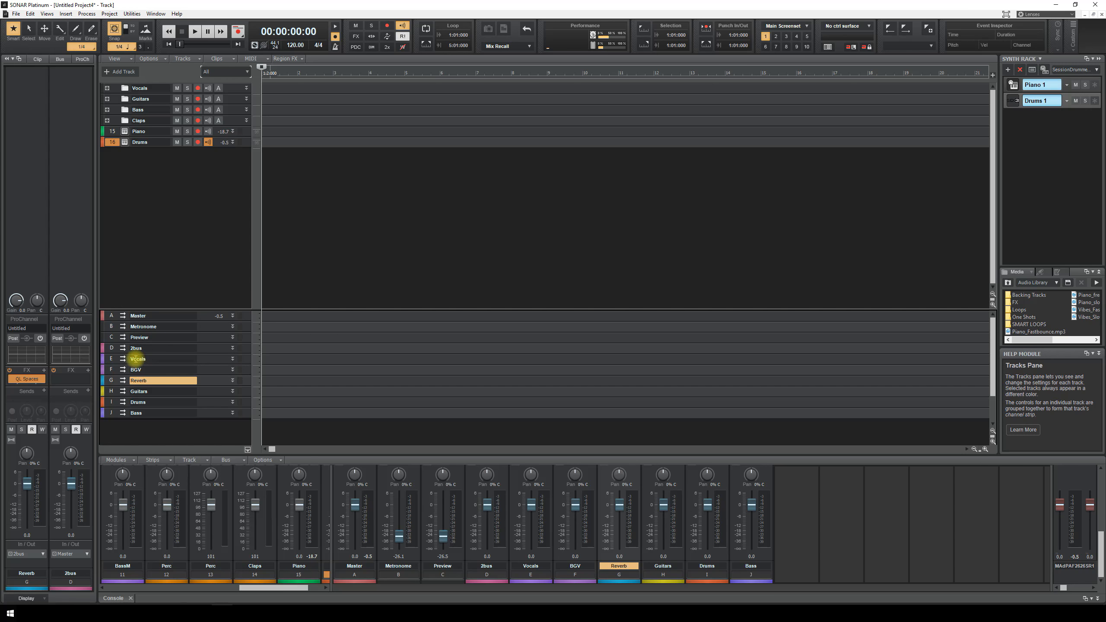
- Insert an RCompressor Mono on the BGV bus and load the Dave Pensado 'Pensado Vocal 1' preset
click(232, 369)
right_click(207, 389)
mouse_move(239, 405)
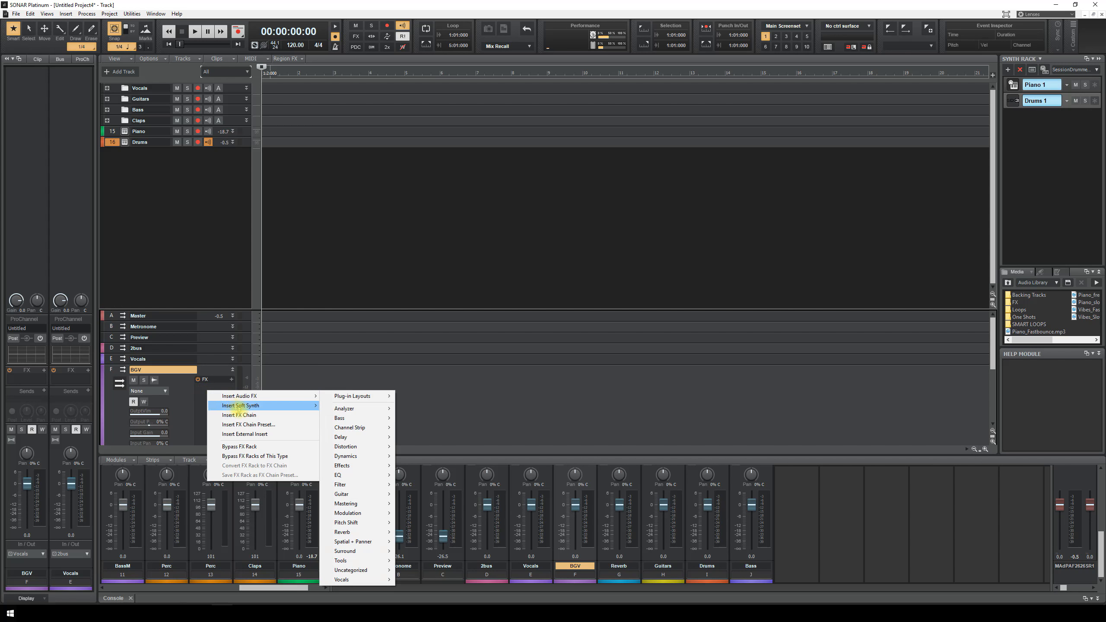
mouse_move(279, 397)
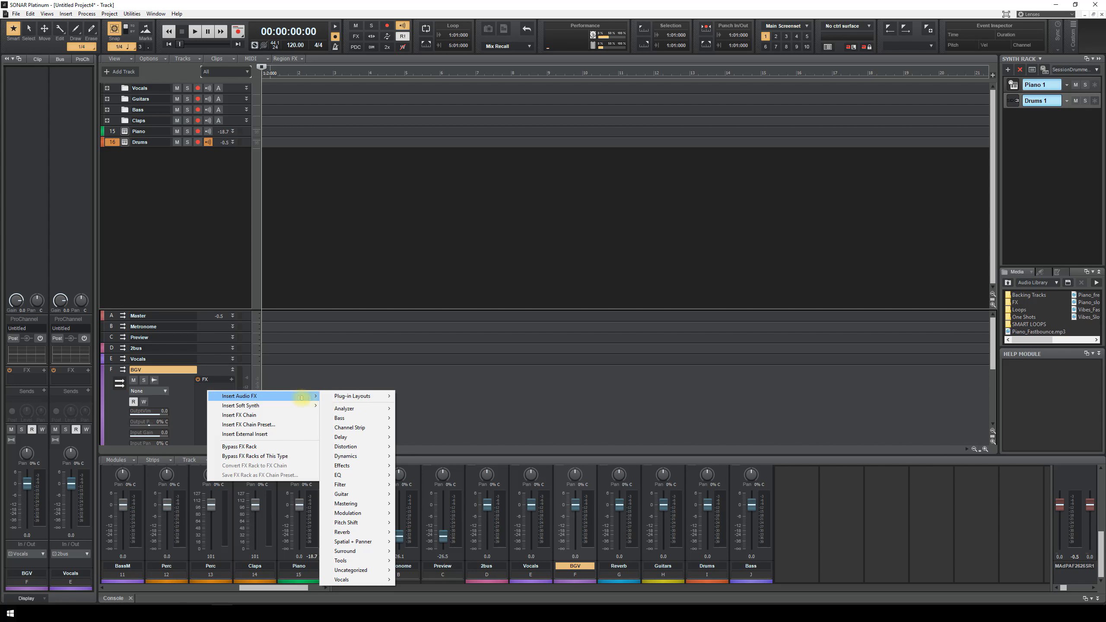
mouse_move(361, 429)
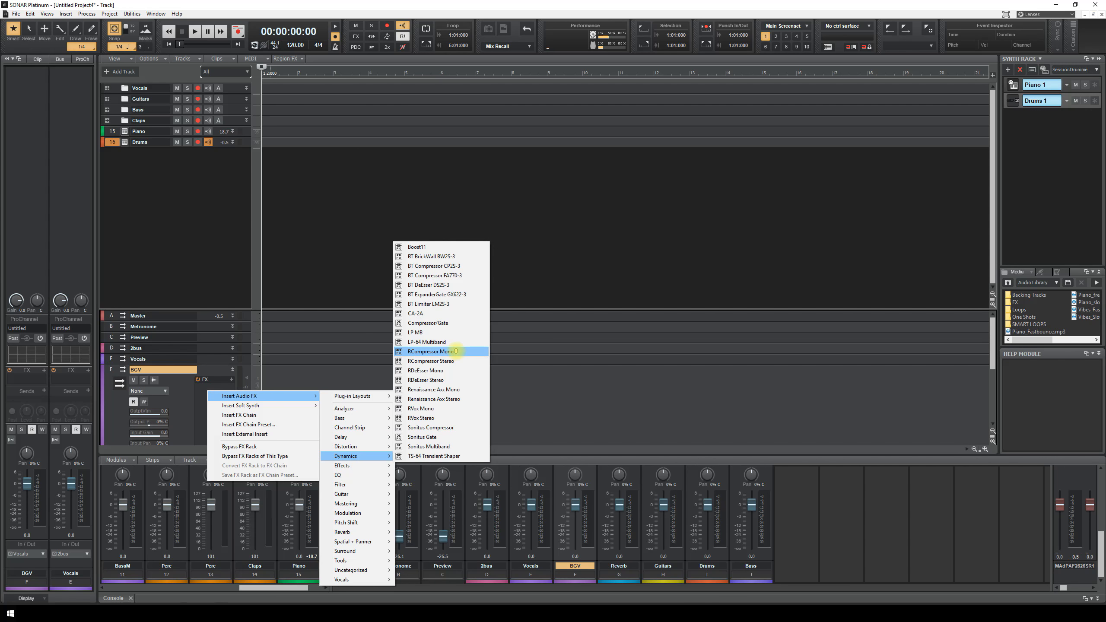
click(402, 353)
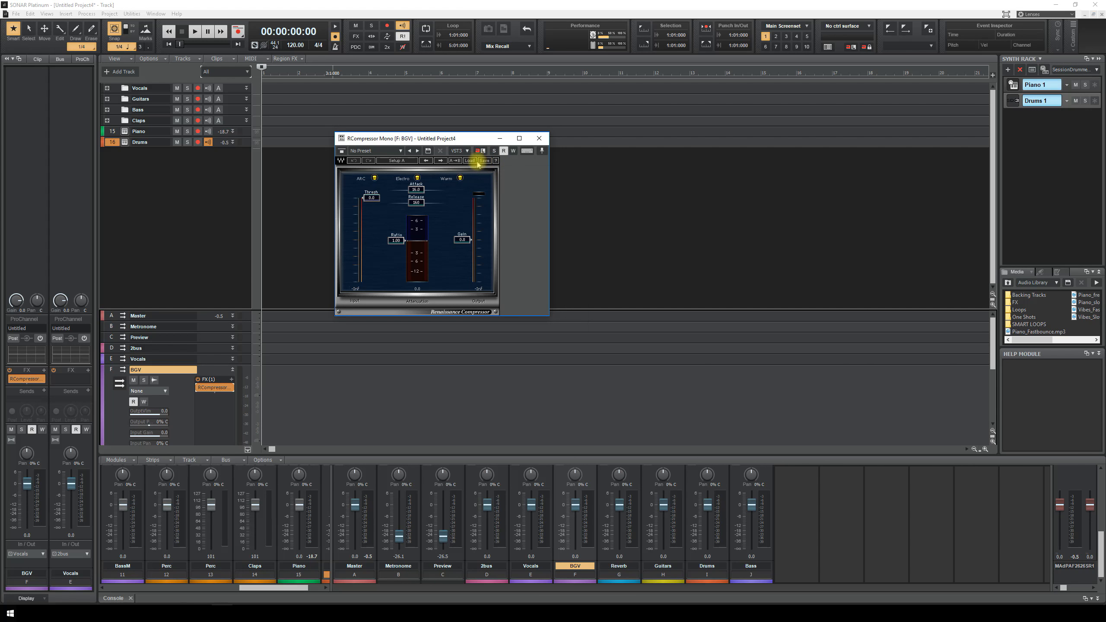
click(469, 160)
mouse_move(520, 439)
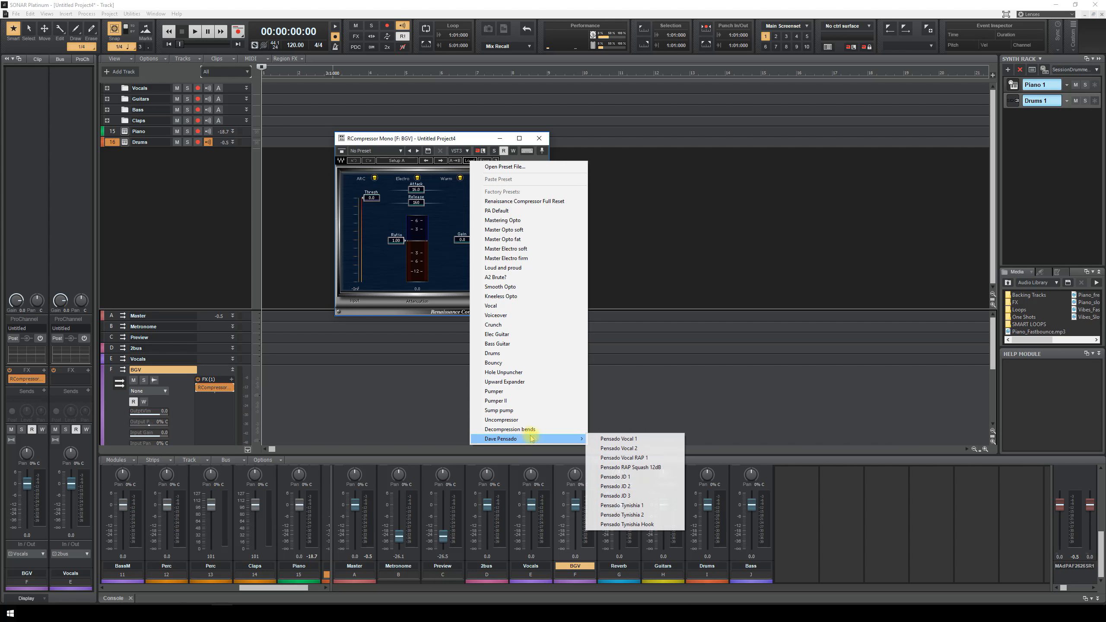
click(624, 438)
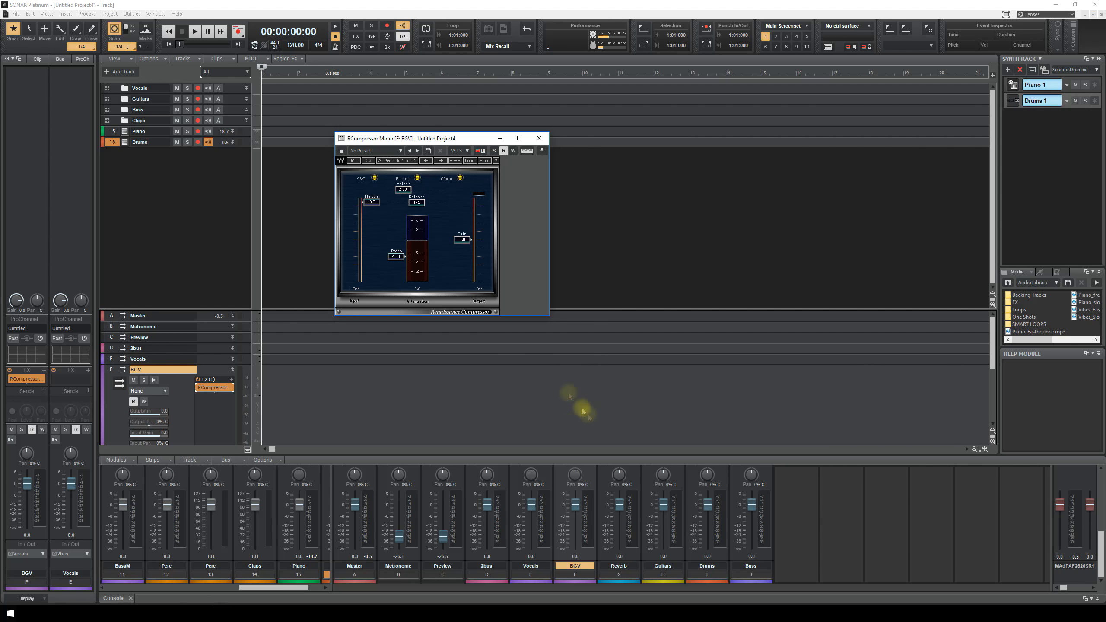
click(232, 370)
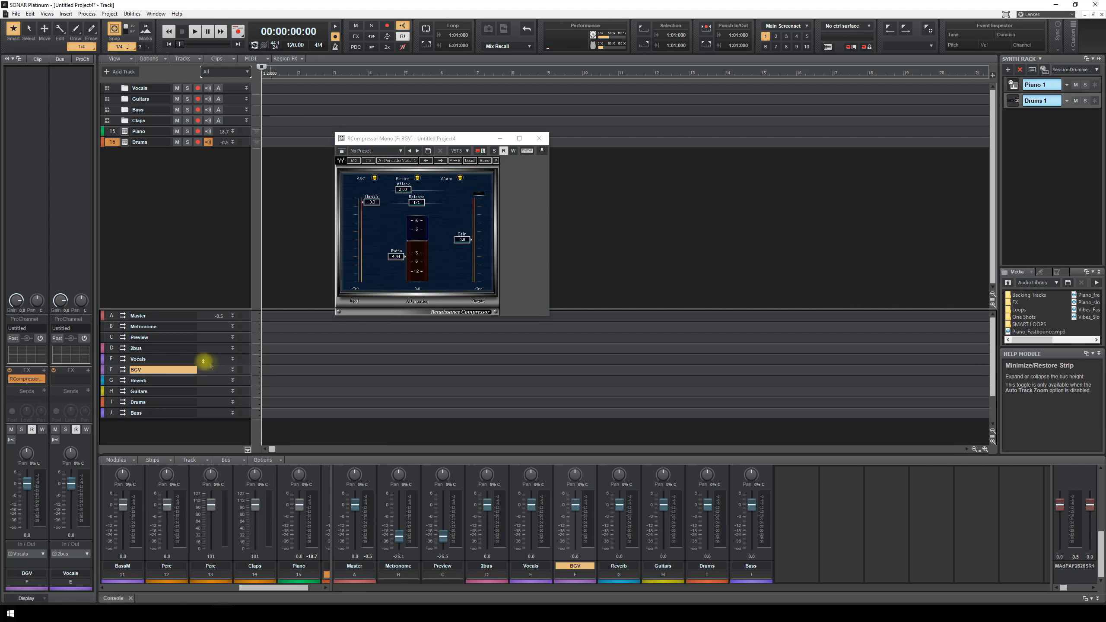
- Insert a Dynamics RCompressor Mono into the Vocals bus FX rack, leaving its default Setup A
click(232, 358)
right_click(202, 382)
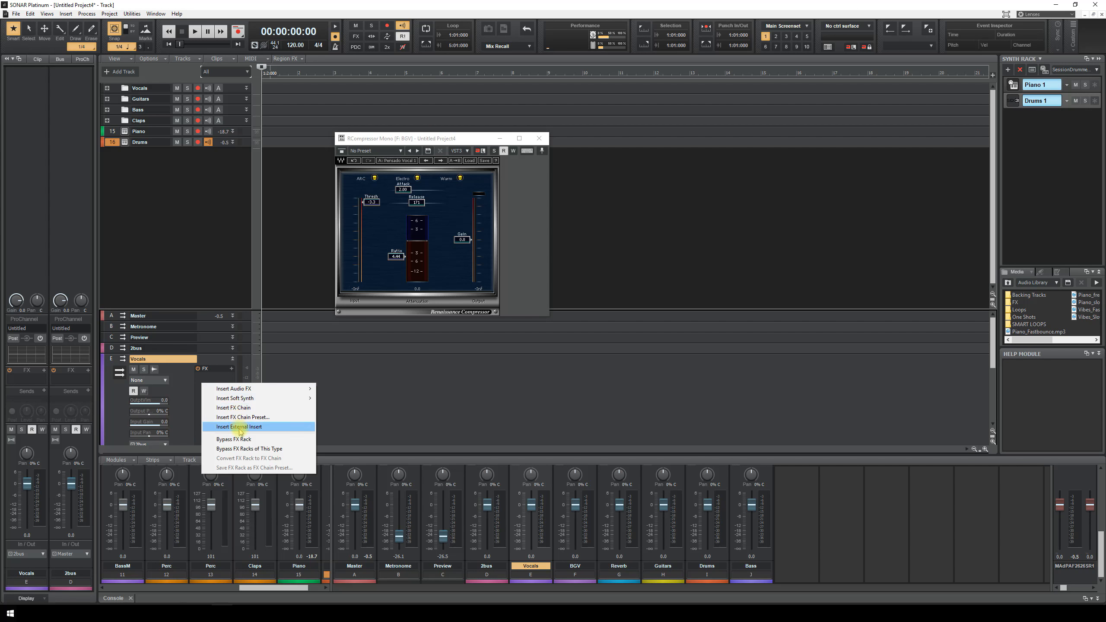
mouse_move(283, 388)
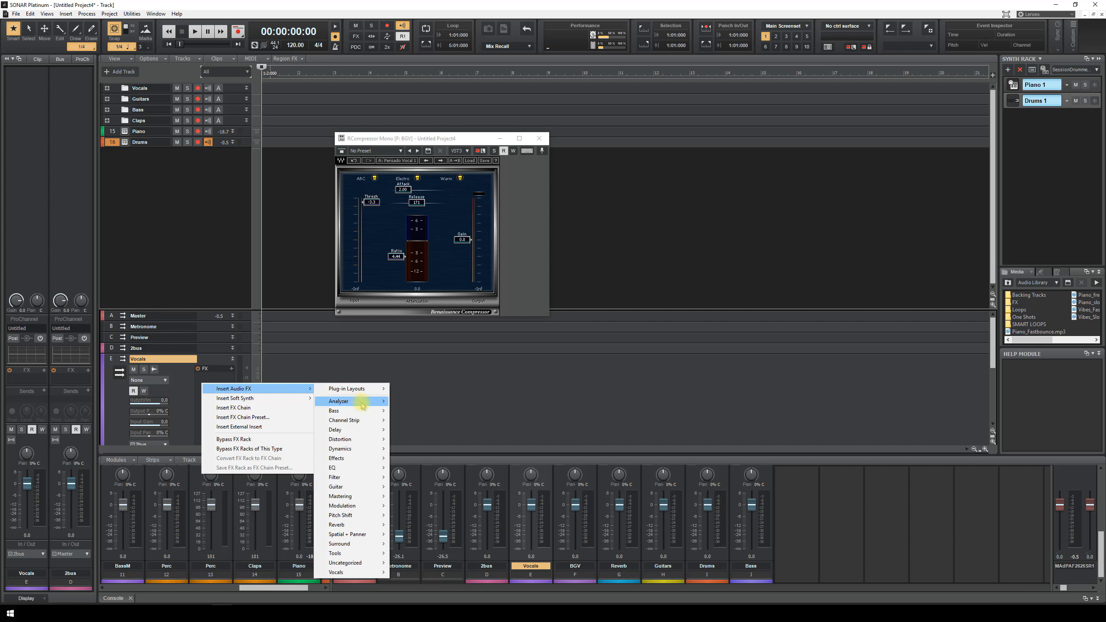
mouse_move(355, 449)
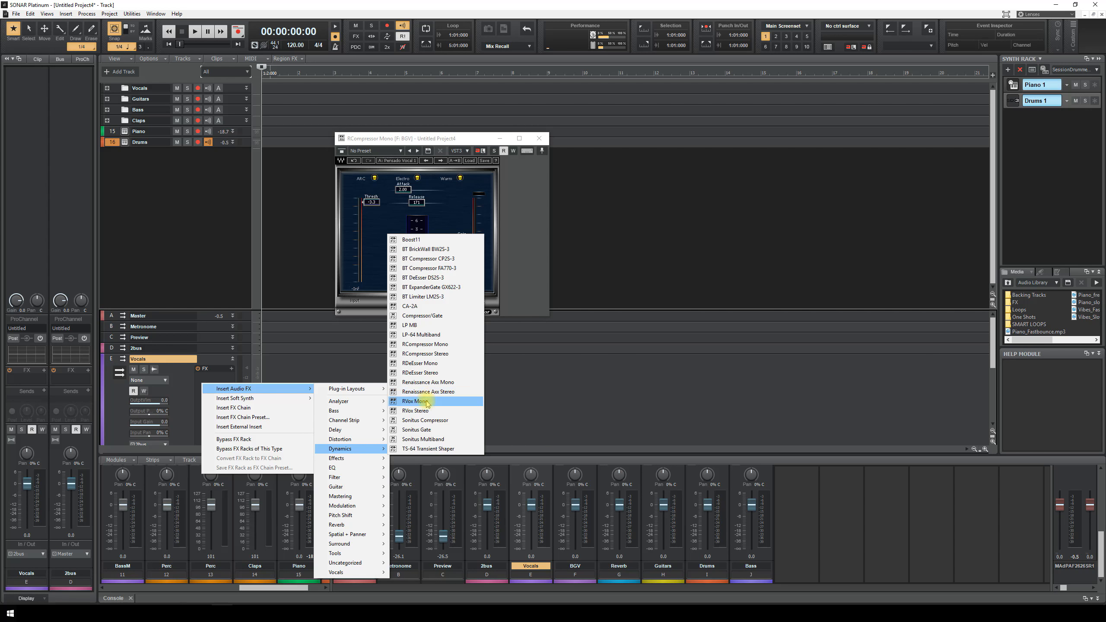
click(424, 344)
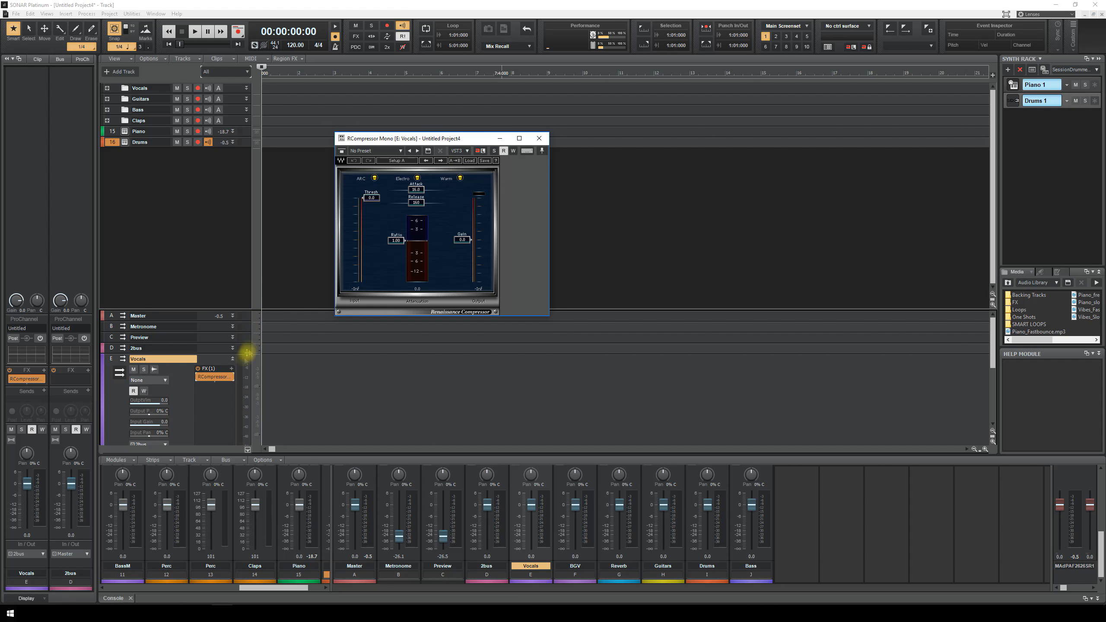
click(470, 160)
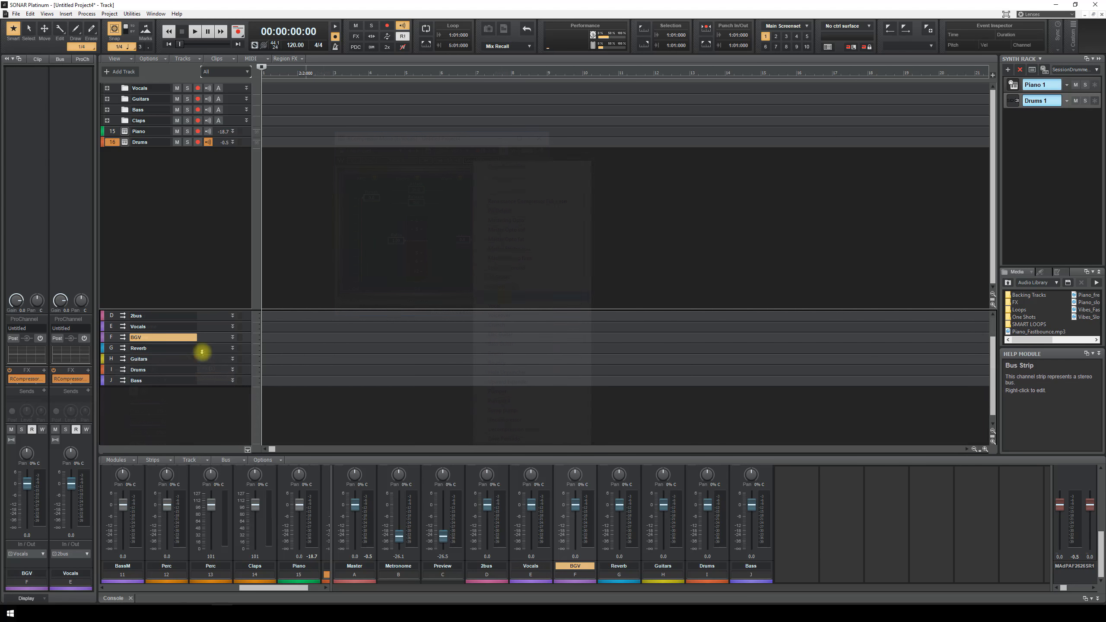
- Add an RCompressor Mono with the Bass Guitar preset to the Bass bus and close its window
click(232, 359)
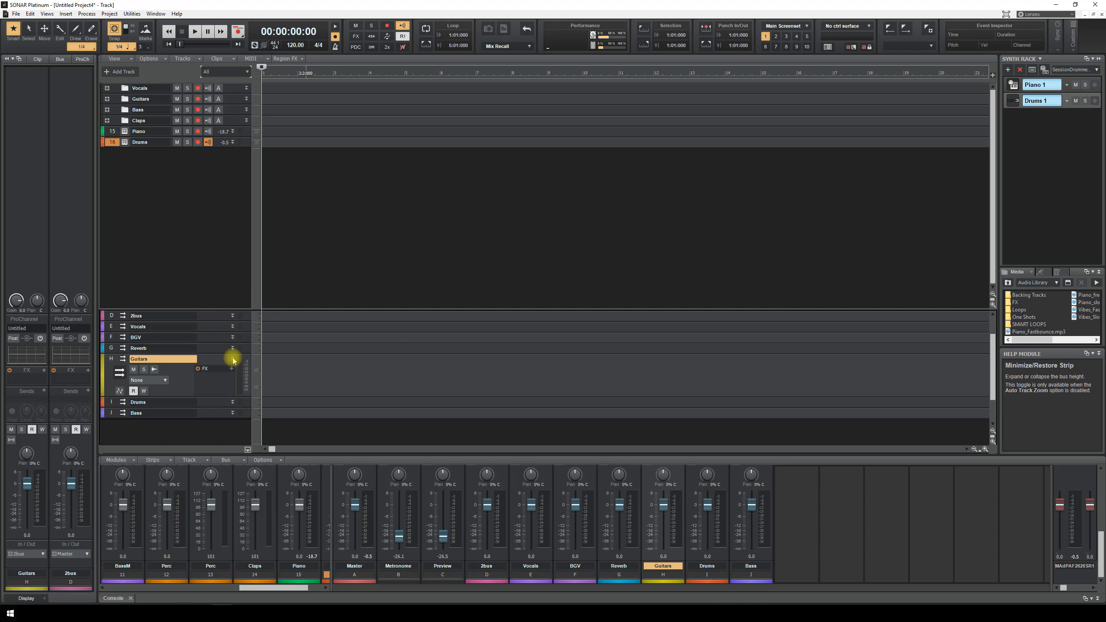
click(232, 359)
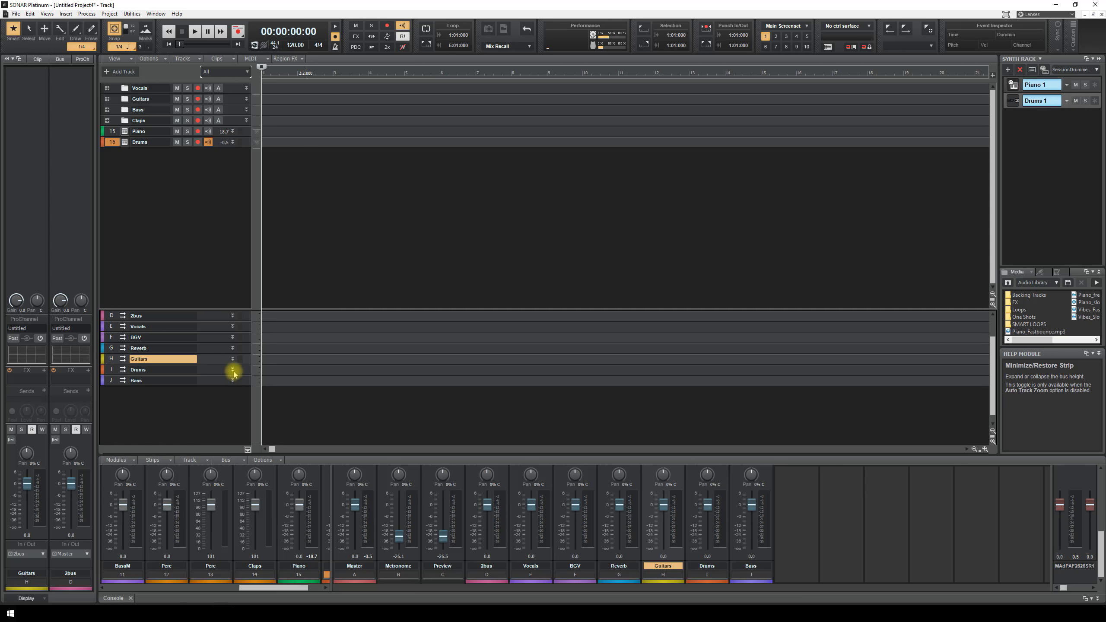
click(232, 379)
right_click(213, 403)
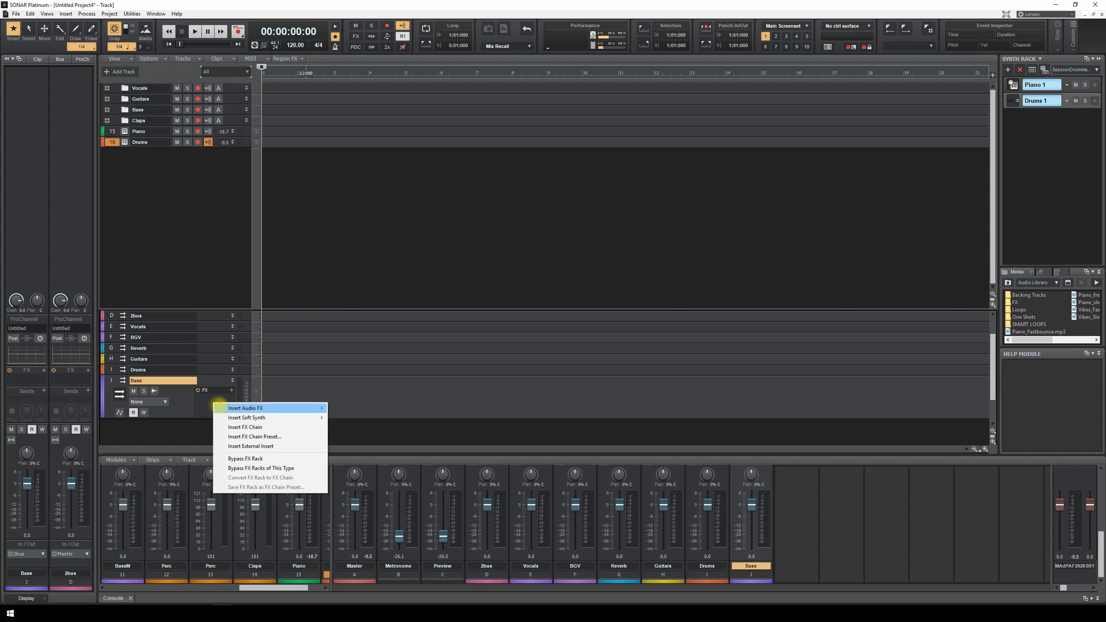
mouse_move(296, 407)
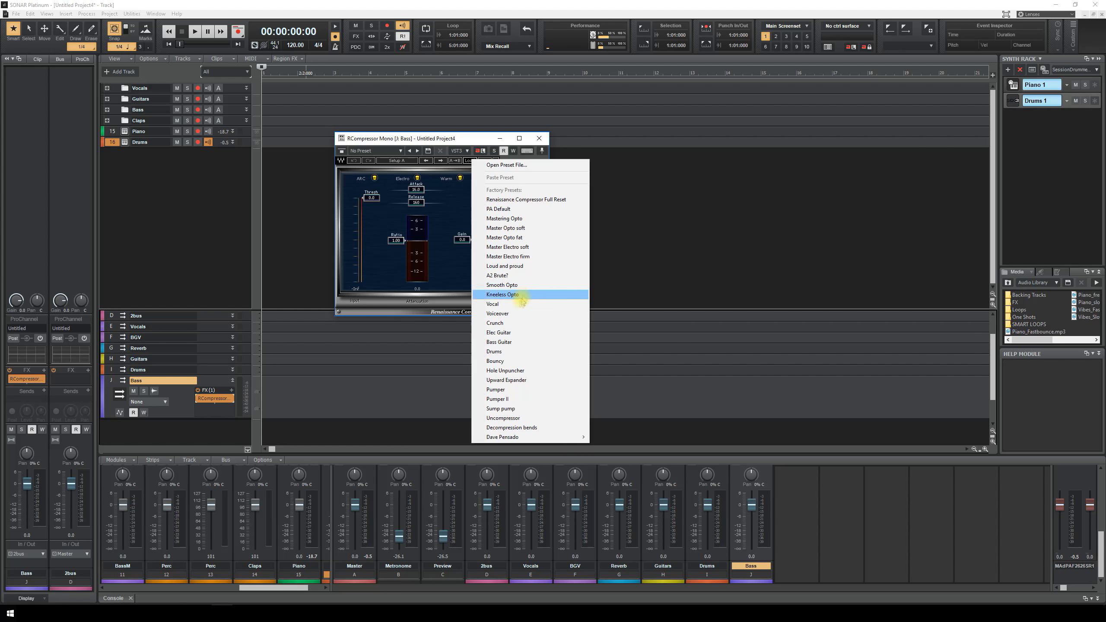
click(499, 342)
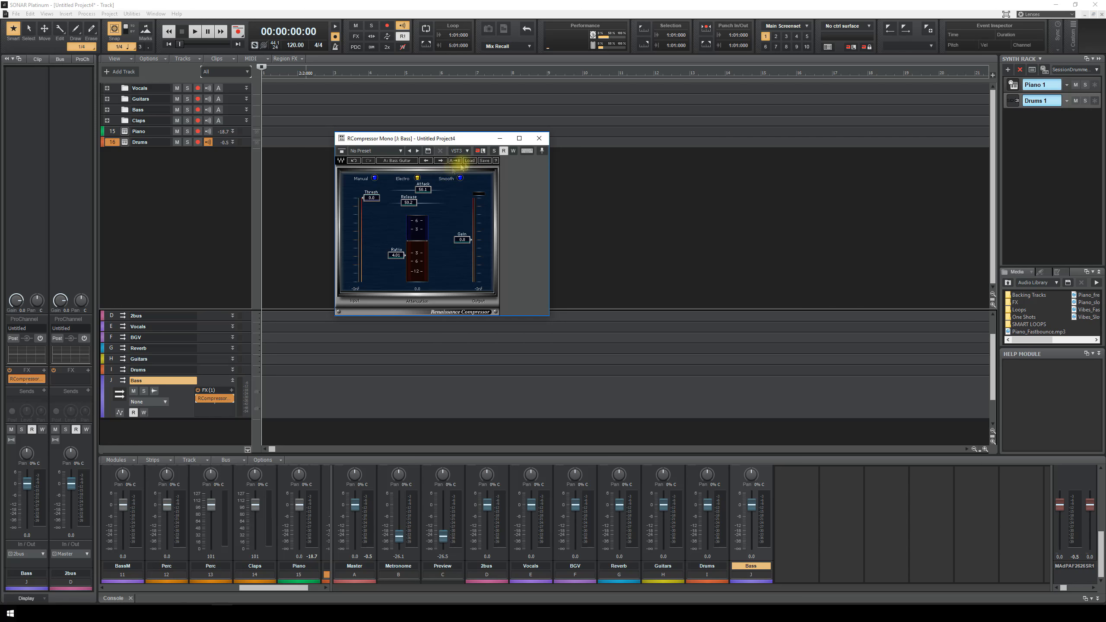
click(538, 139)
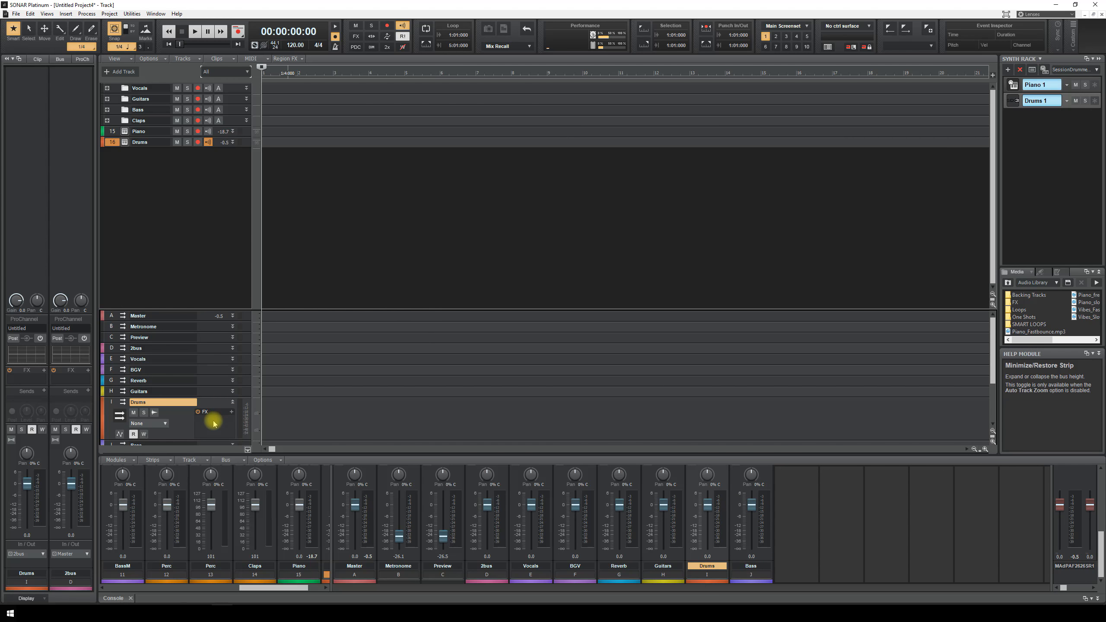
right_click(213, 421)
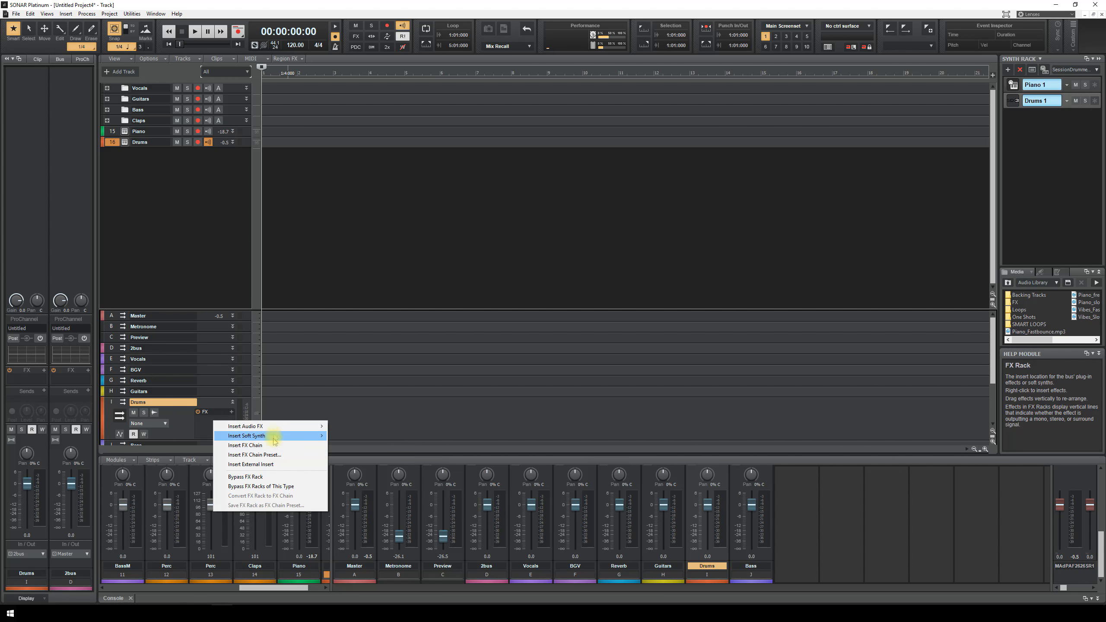
- Insert an RCompressor Stereo on the Drums bus, load the Drums preset, and close its window
mouse_move(291, 426)
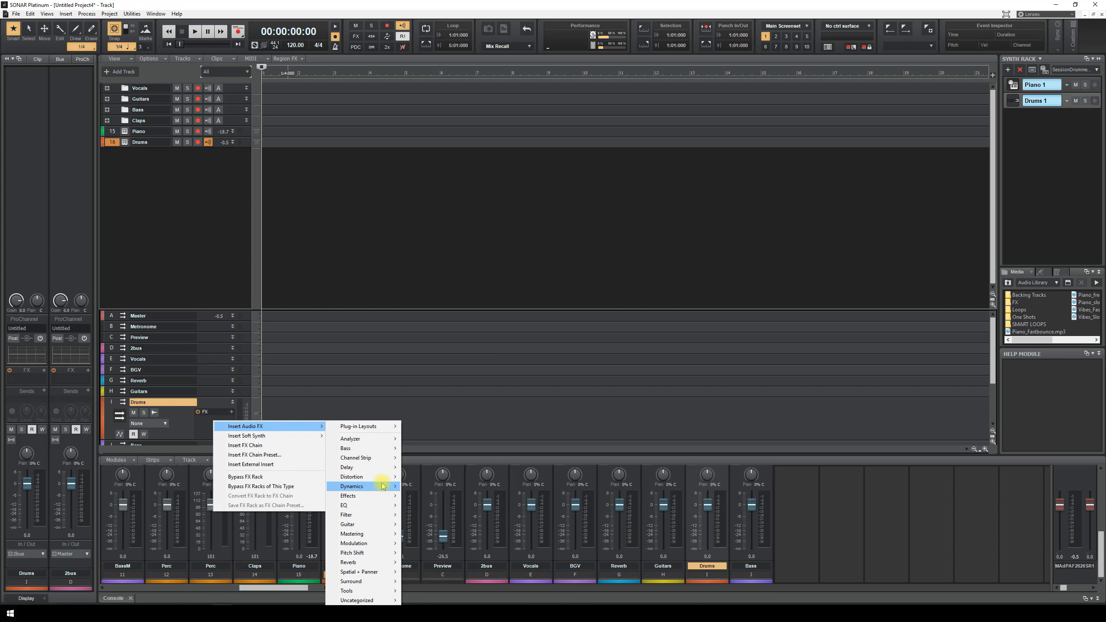
mouse_move(380, 486)
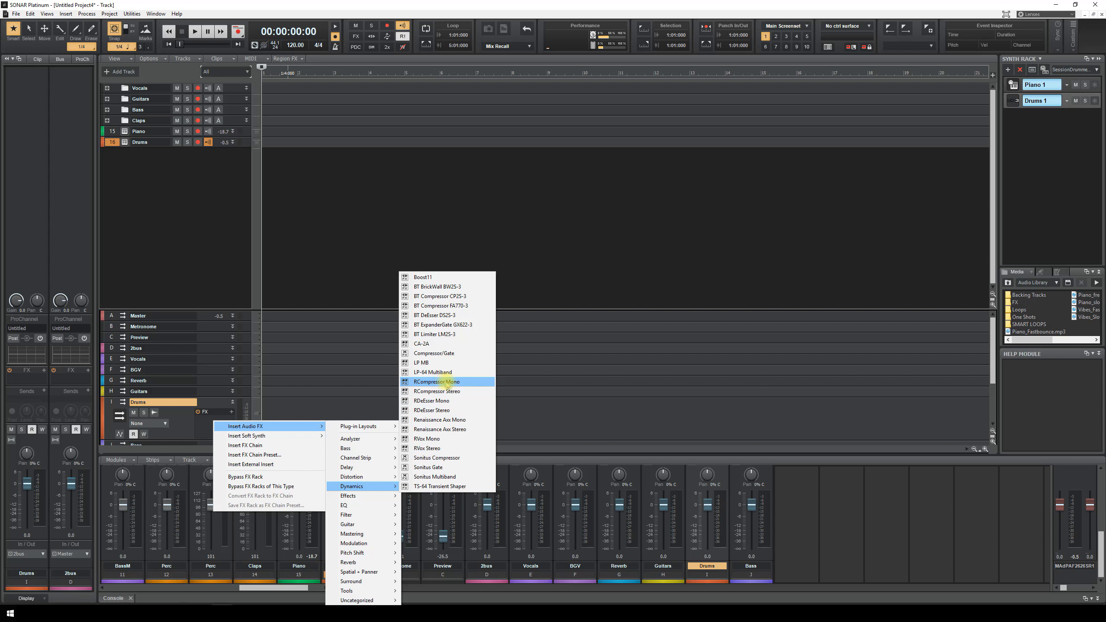
click(454, 392)
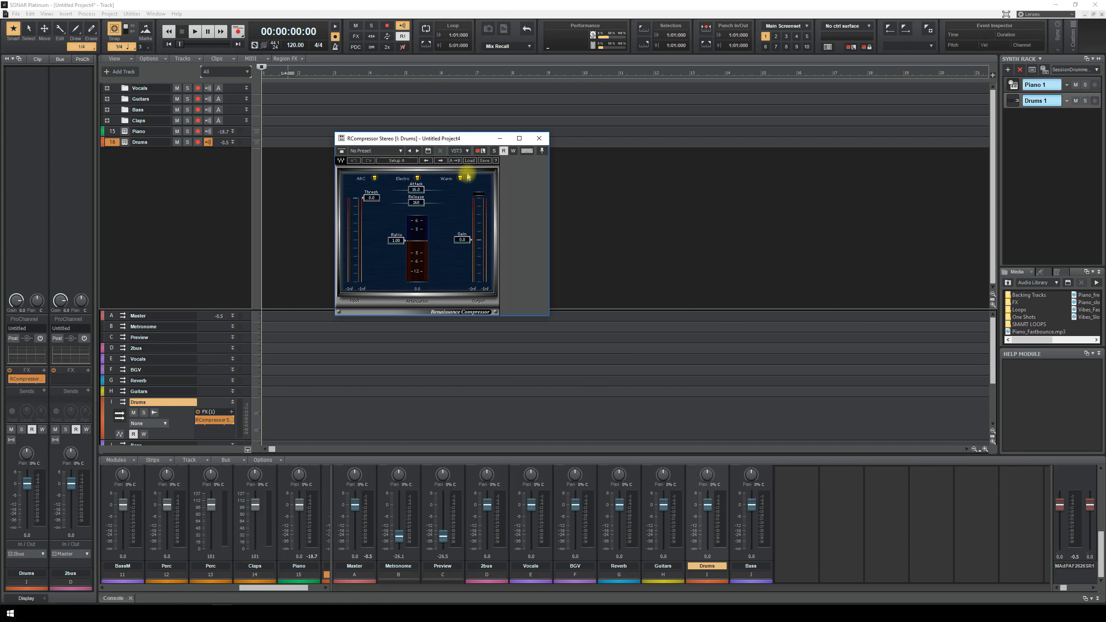
click(469, 161)
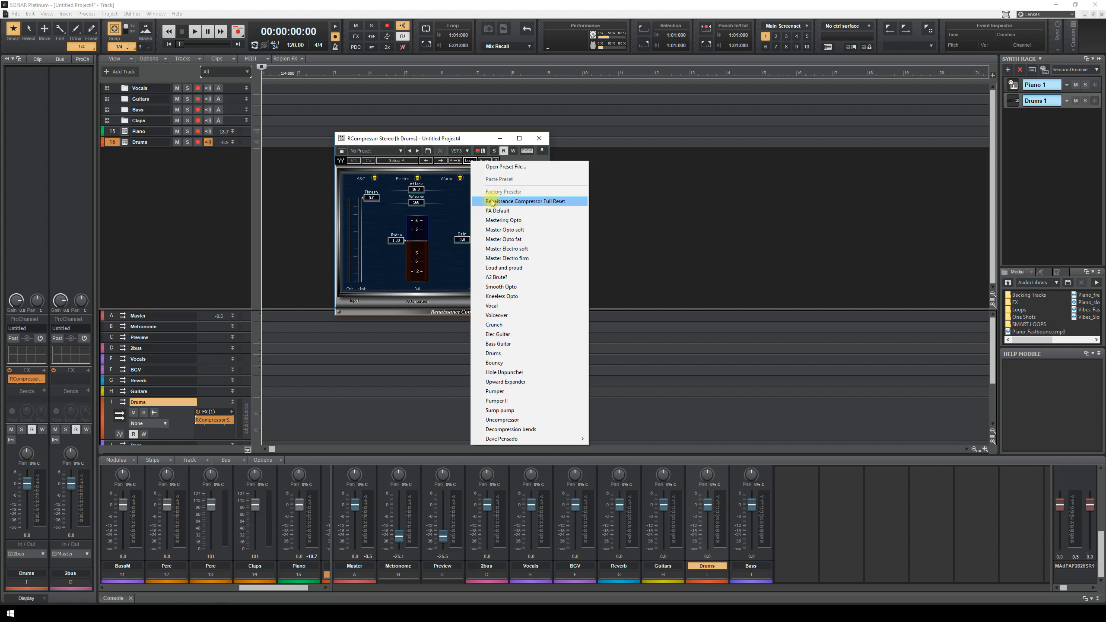
click(493, 354)
click(233, 401)
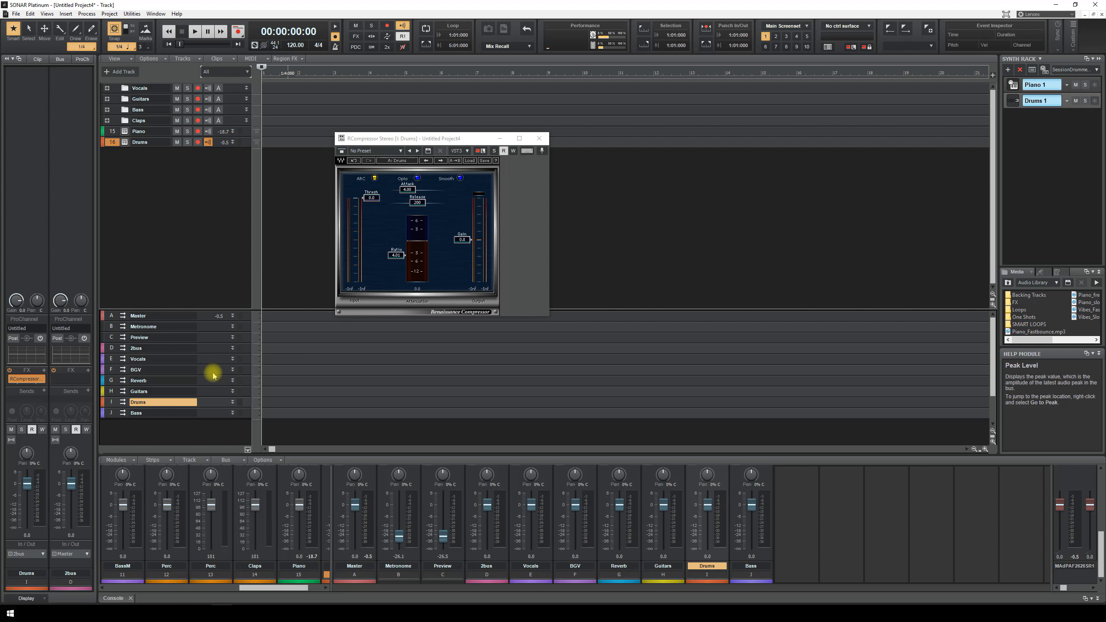
click(539, 139)
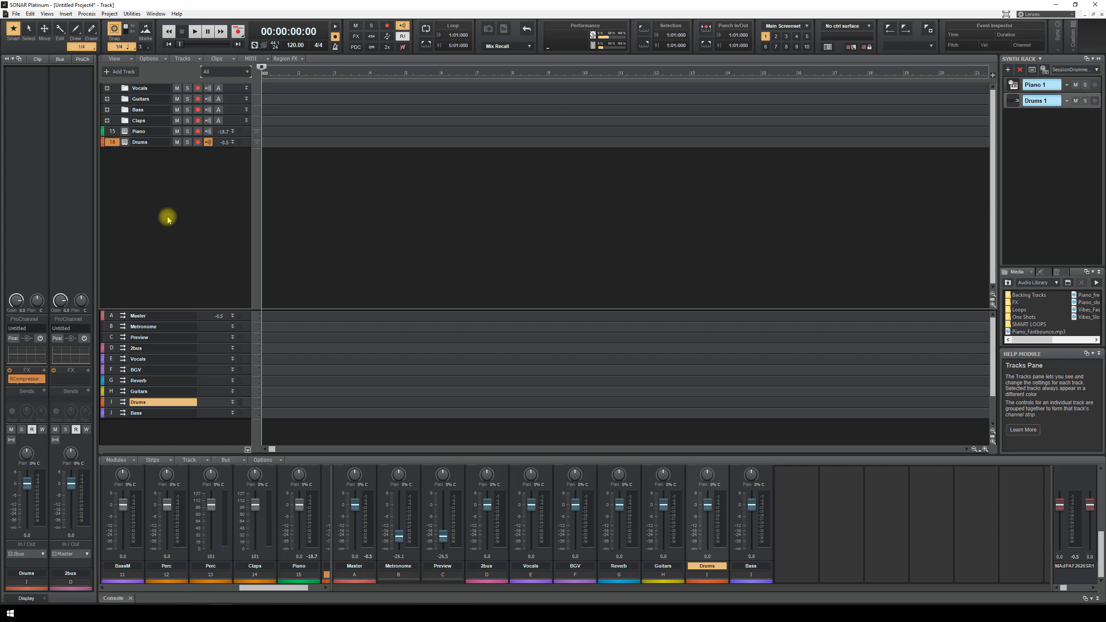
- Select all tracks and begin Save As with the file type set to Template
click(122, 216)
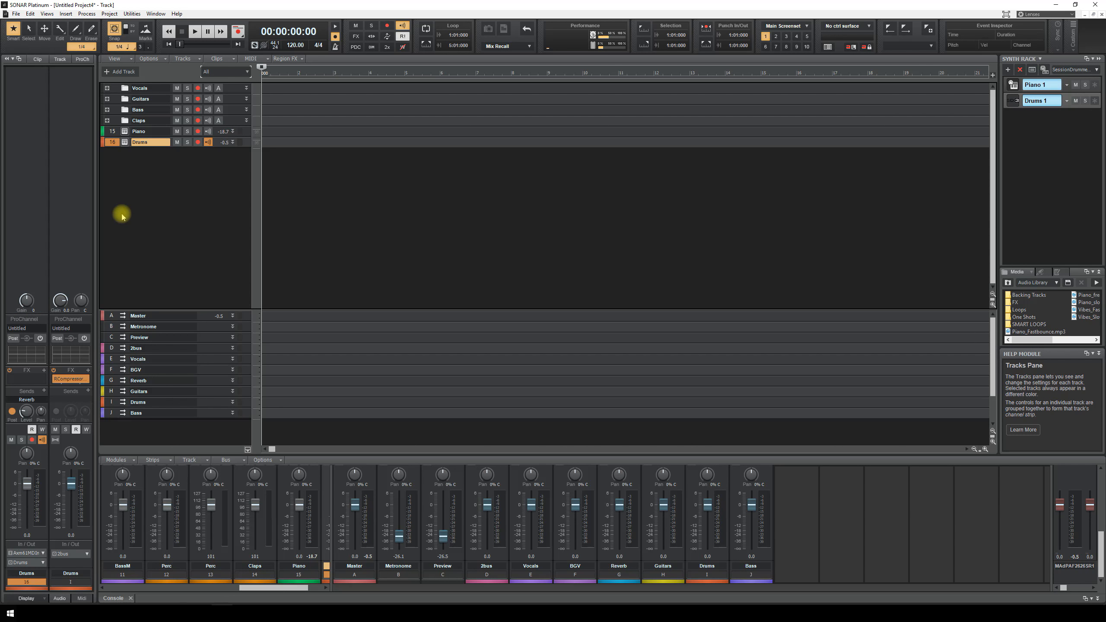
key(ctrl+a)
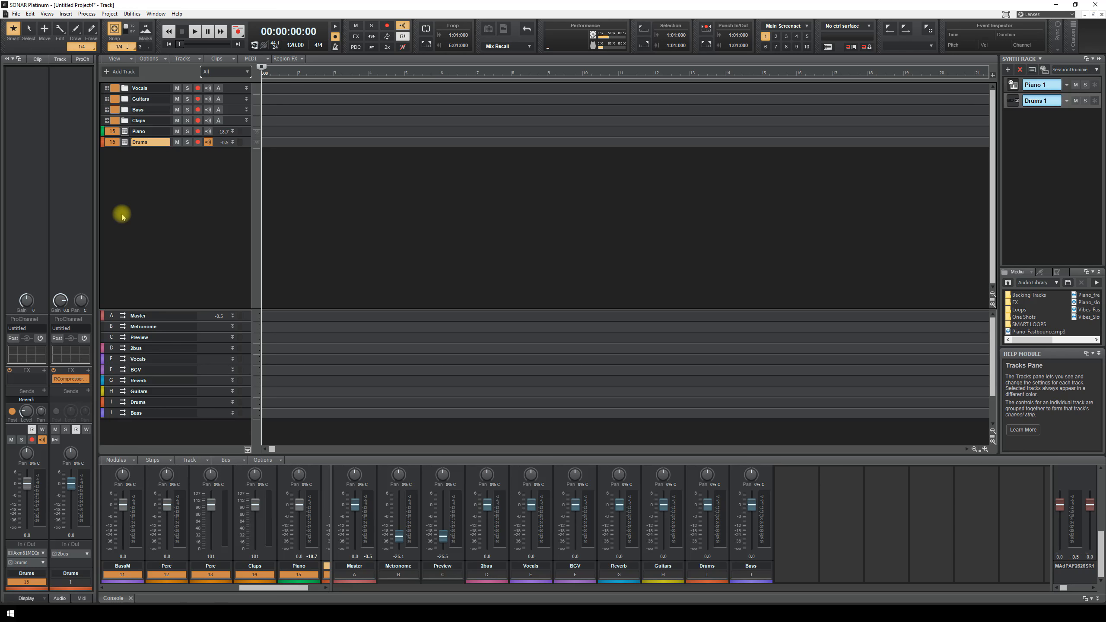
click(16, 14)
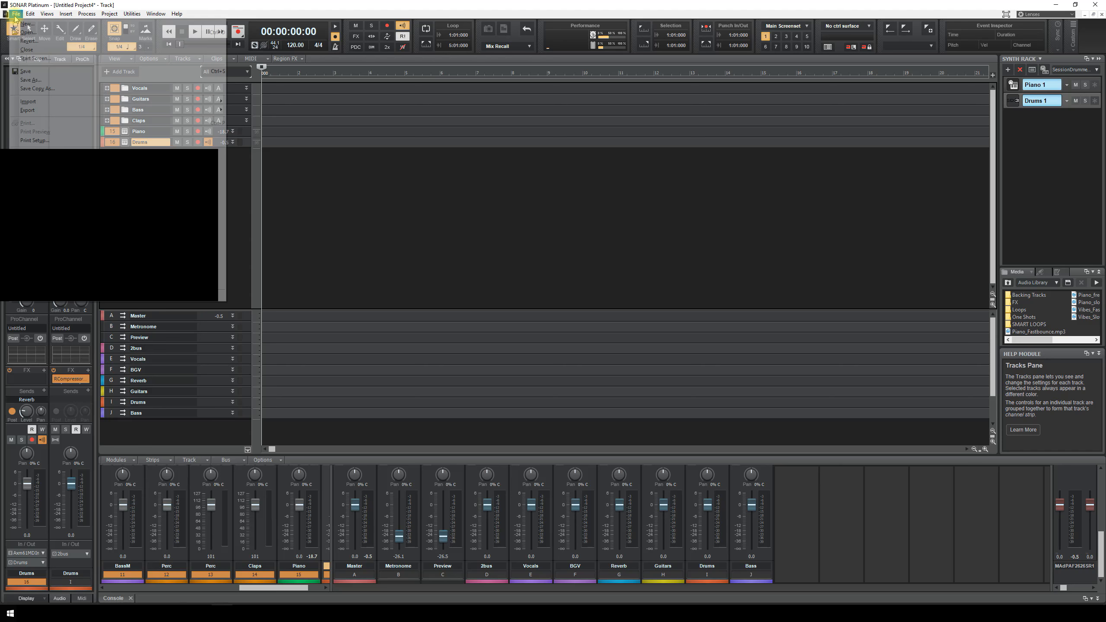
click(55, 83)
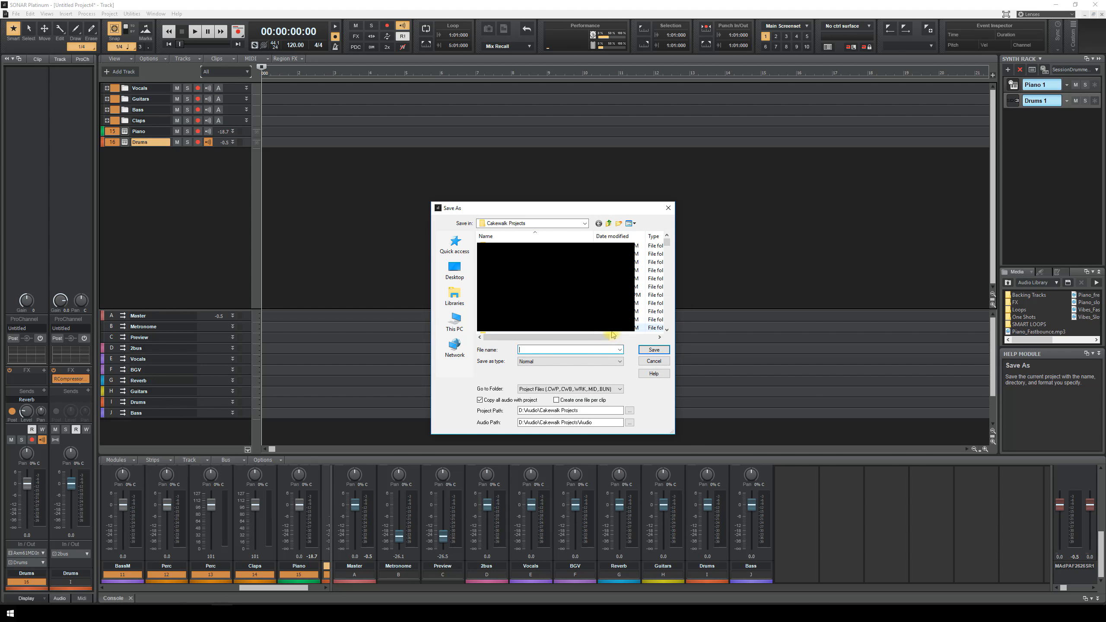
click(618, 366)
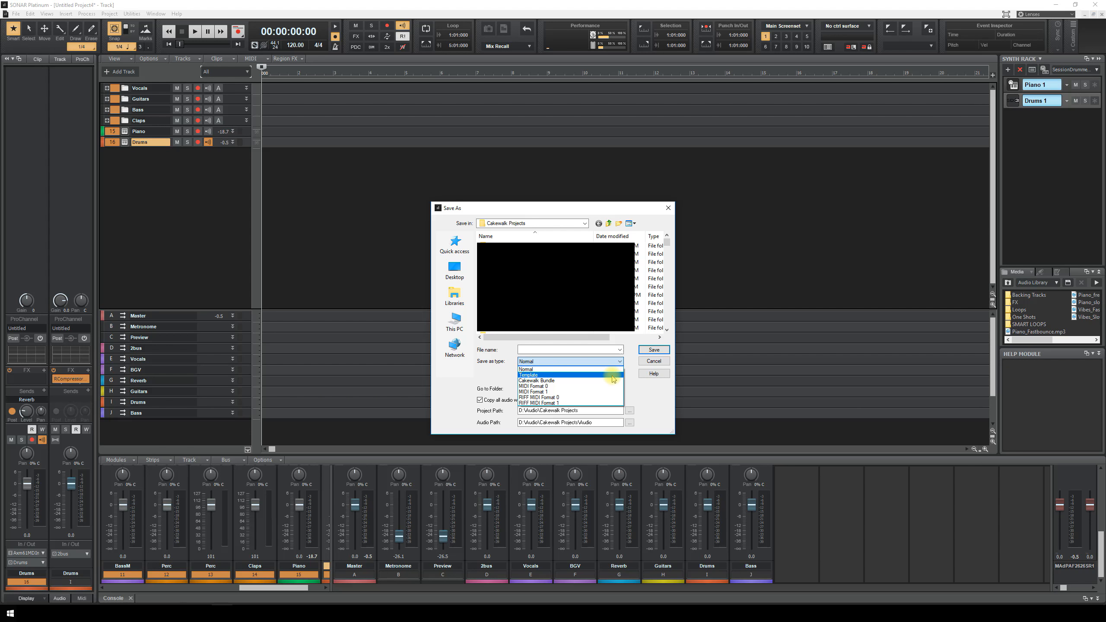
click(613, 375)
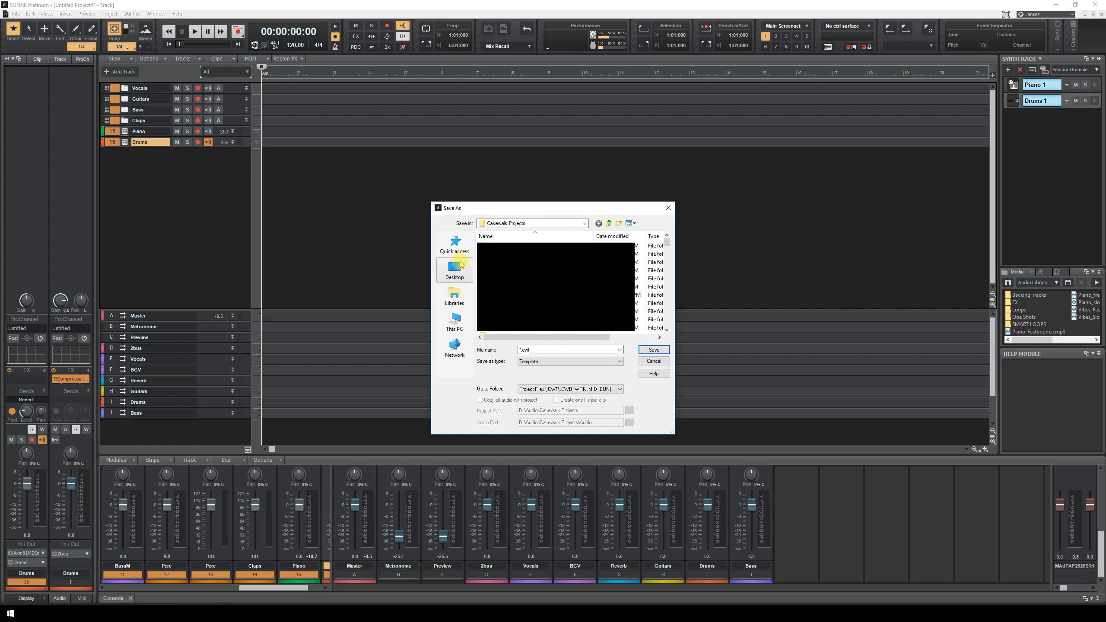
- Save it as 'Template tutorial vid' in C:\Cakewalk Content\SONAR Platinum\Project Templates
click(455, 321)
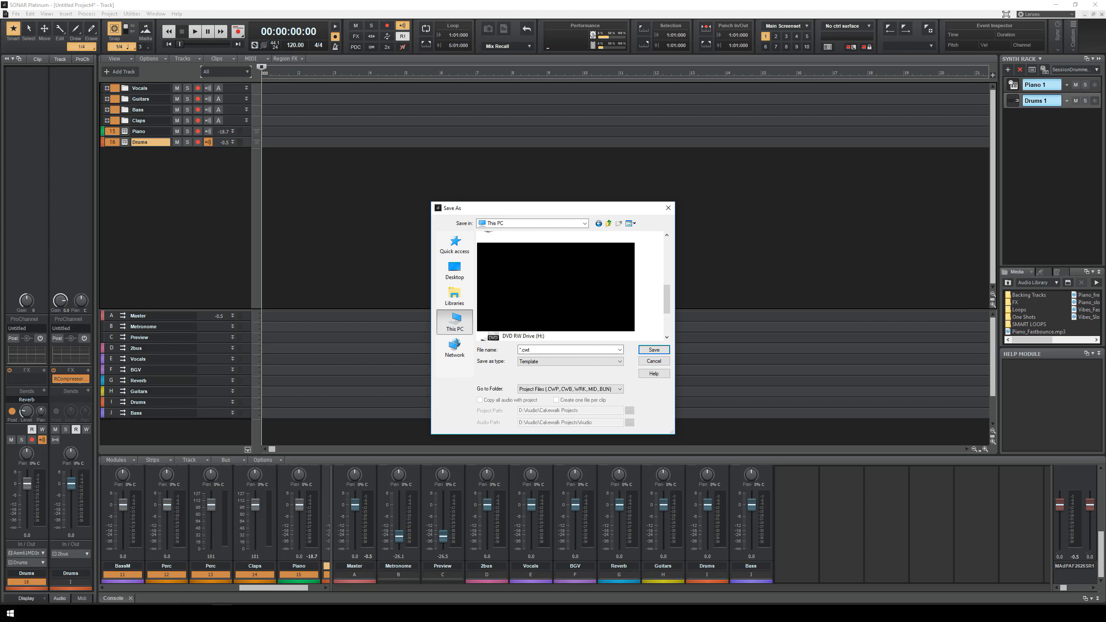
scroll(508, 290, down, 3)
double_click(509, 288)
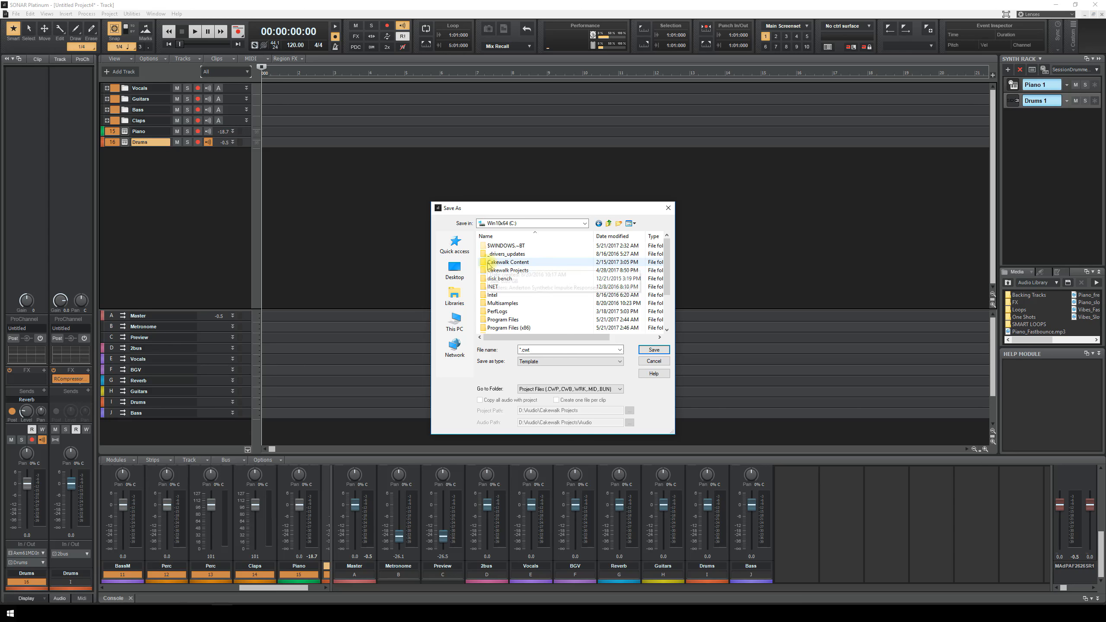
double_click(522, 262)
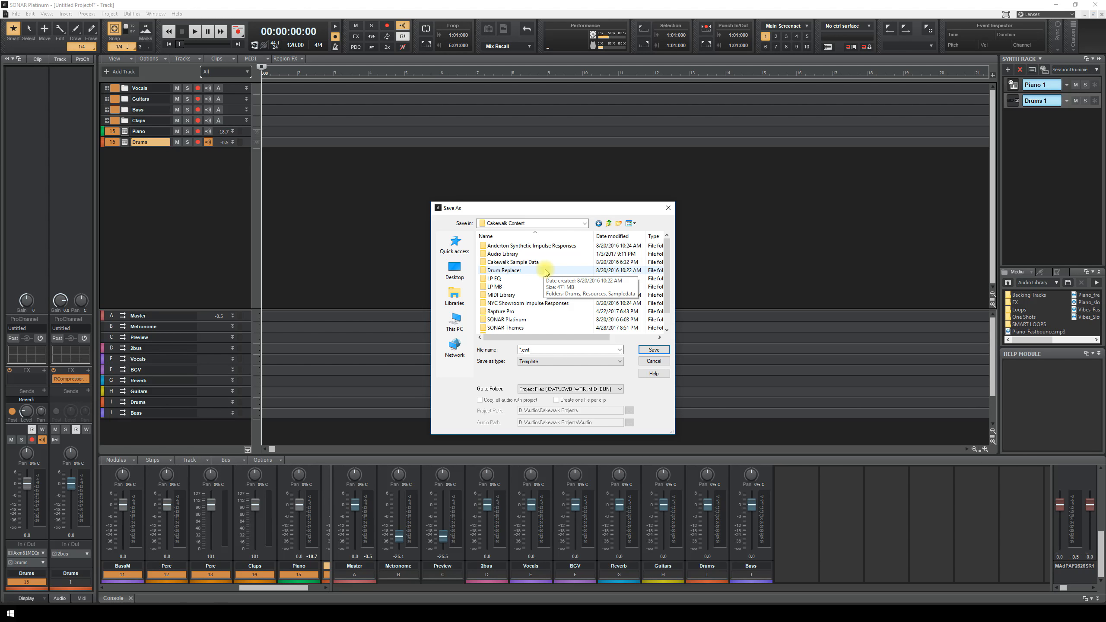
scroll(546, 272, down, 1)
click(483, 305)
double_click(483, 304)
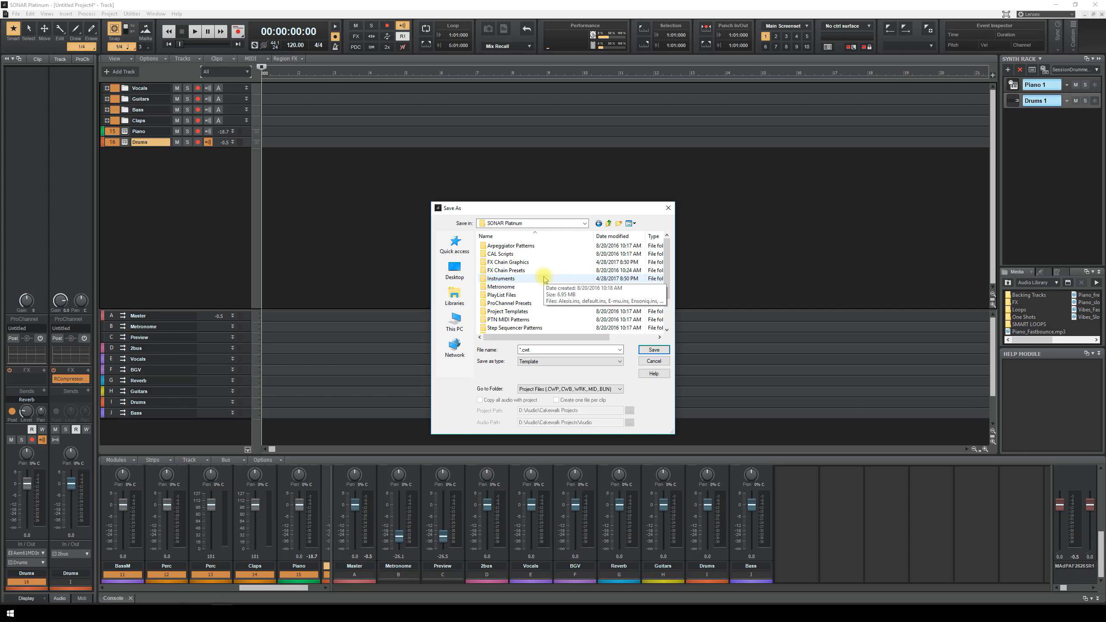
double_click(484, 312)
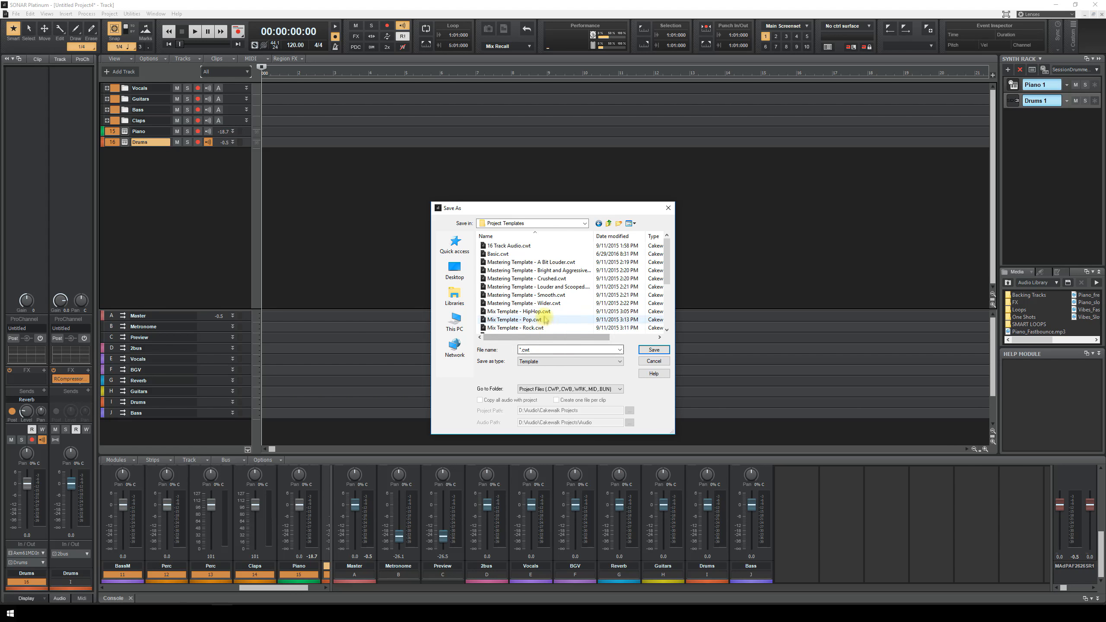
double_click(520, 349)
click(521, 349)
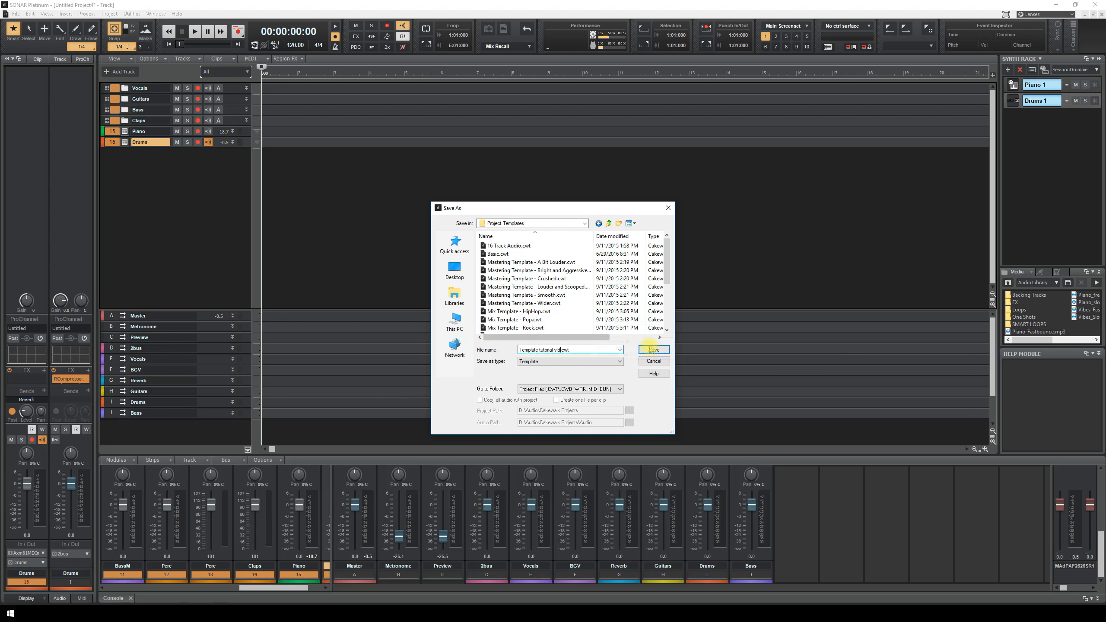
click(651, 349)
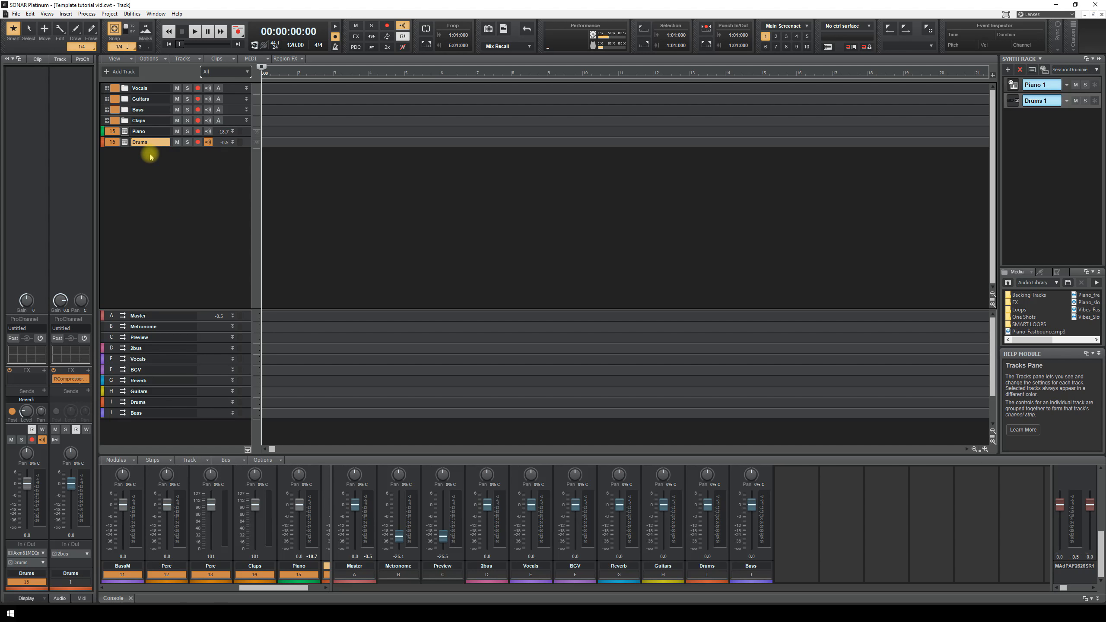
- Save the tracks as track template 'Track template tutorial' in a new 'track Template Tutorial' folder
right_click(126, 175)
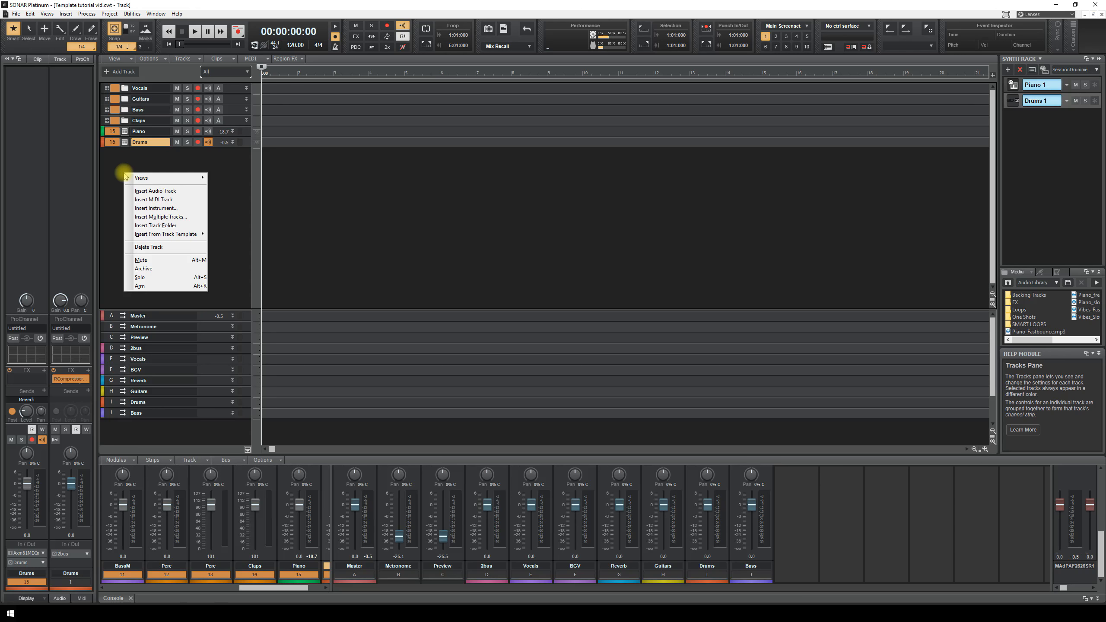
right_click(114, 131)
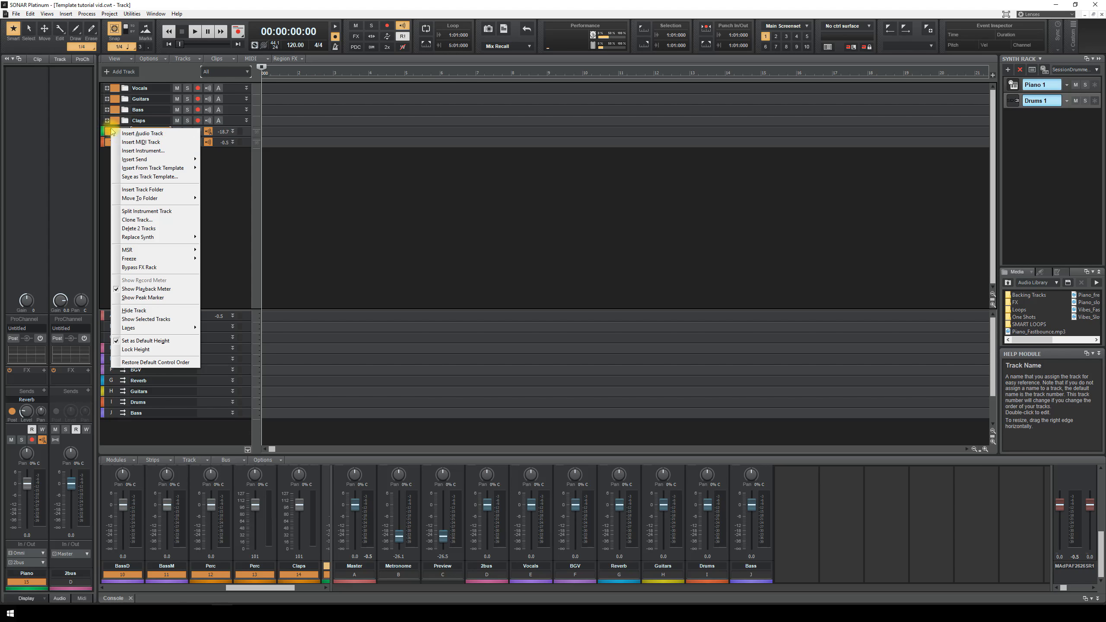
click(158, 178)
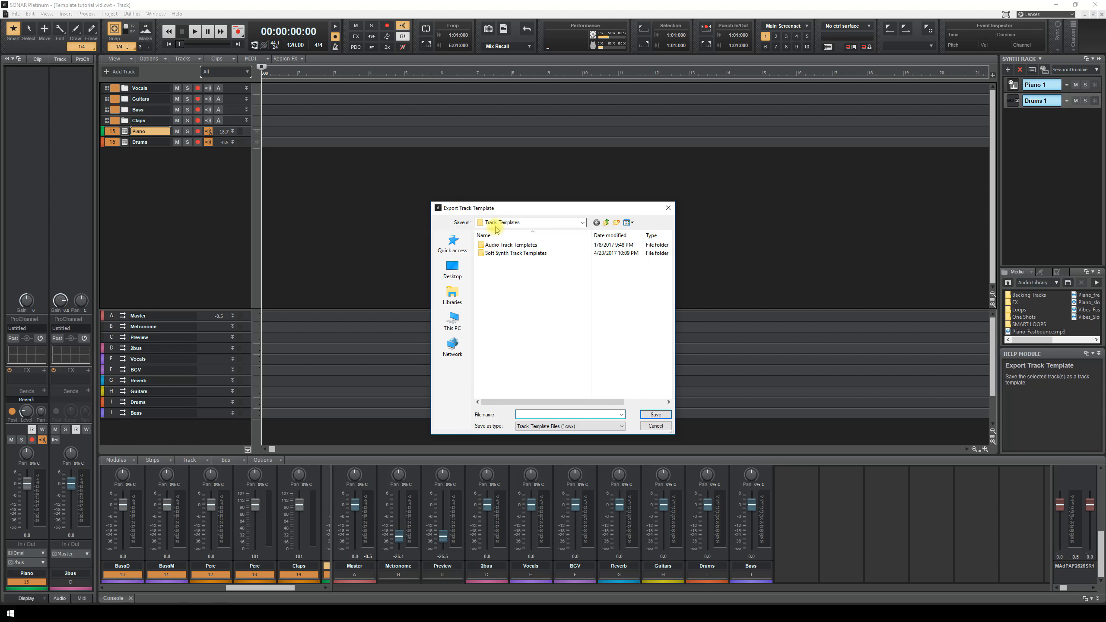
right_click(494, 267)
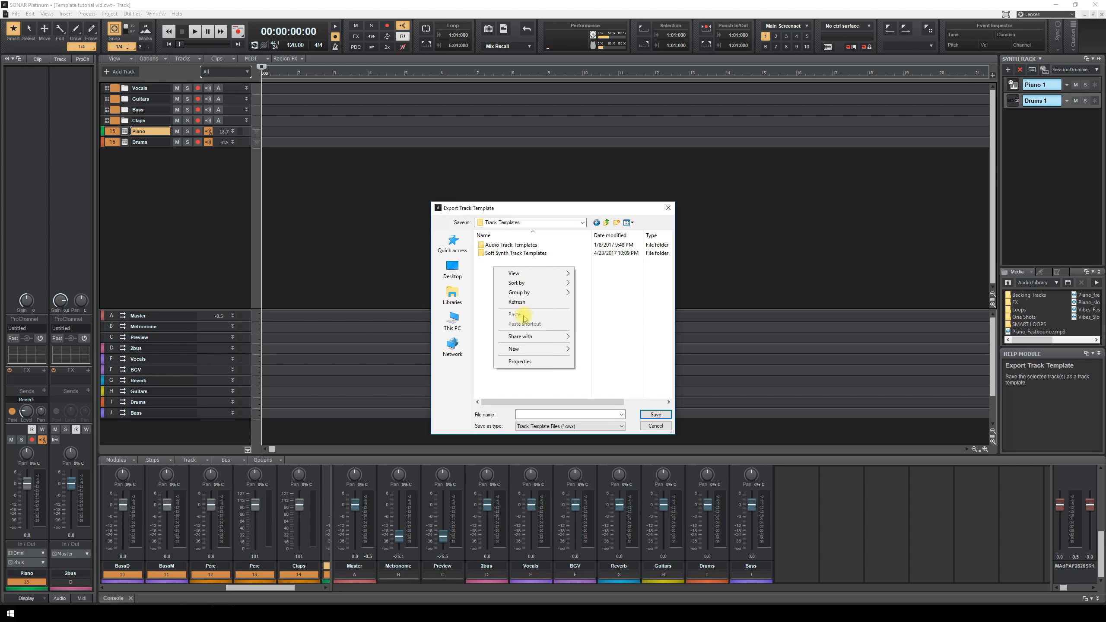
mouse_move(536, 355)
click(594, 348)
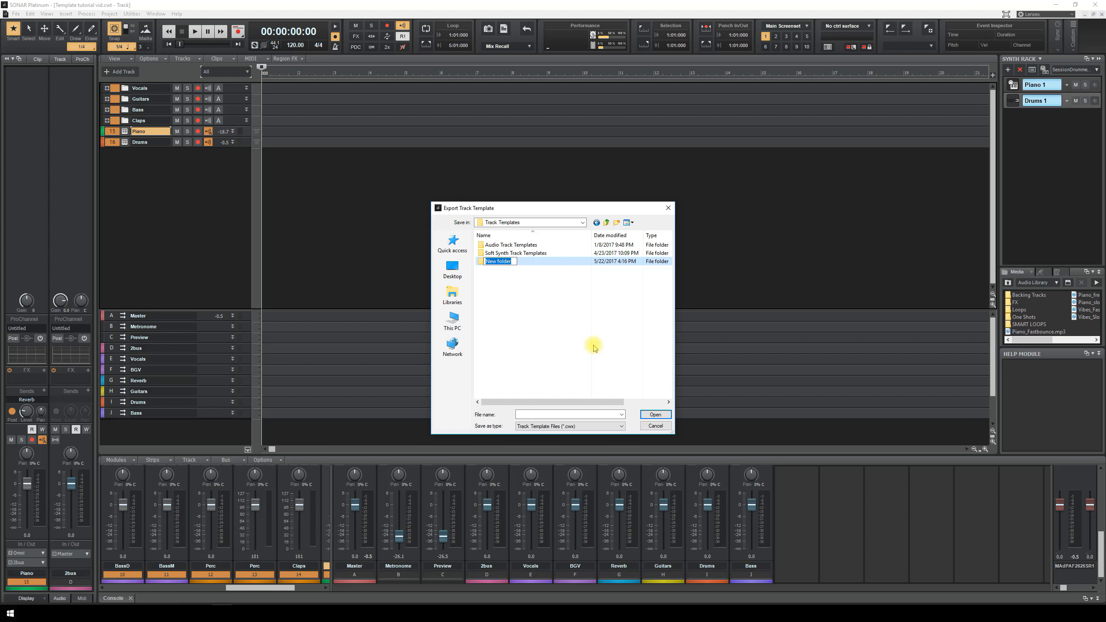
text(track Template Tutorial)
key(Return)
double_click(482, 263)
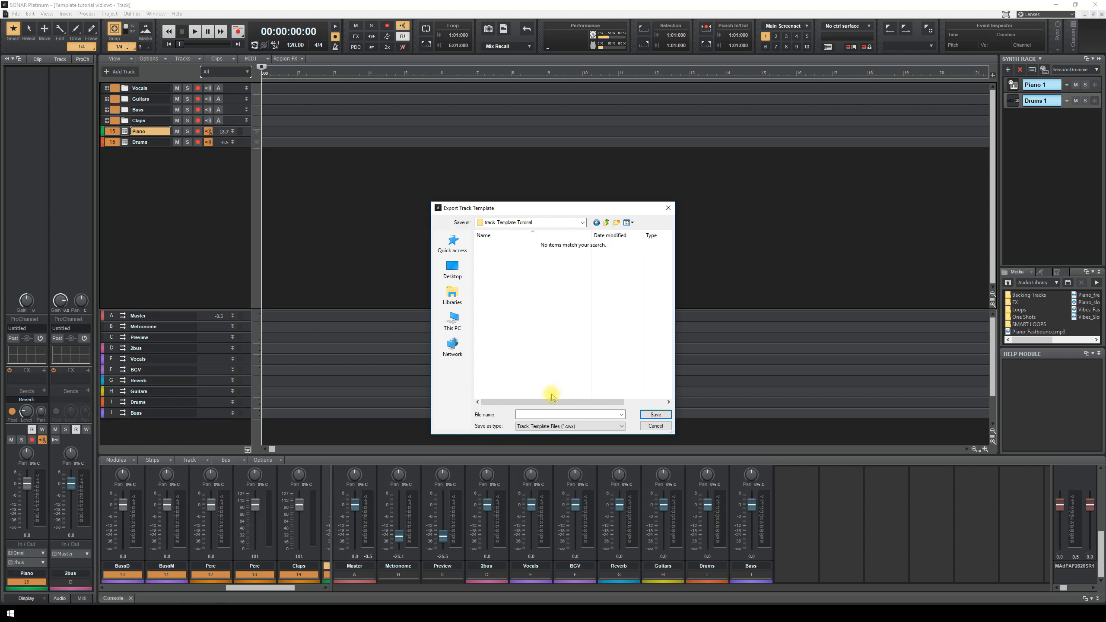
click(546, 415)
key(Return)
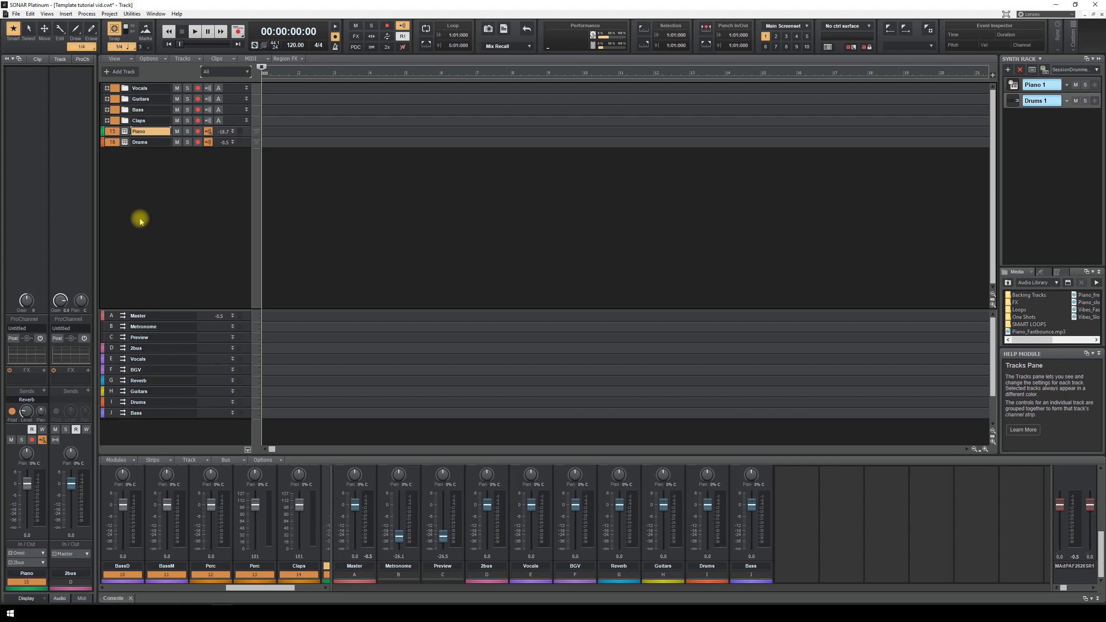
- Delete the Piano and Drums tracks and all the track folders
right_click(126, 192)
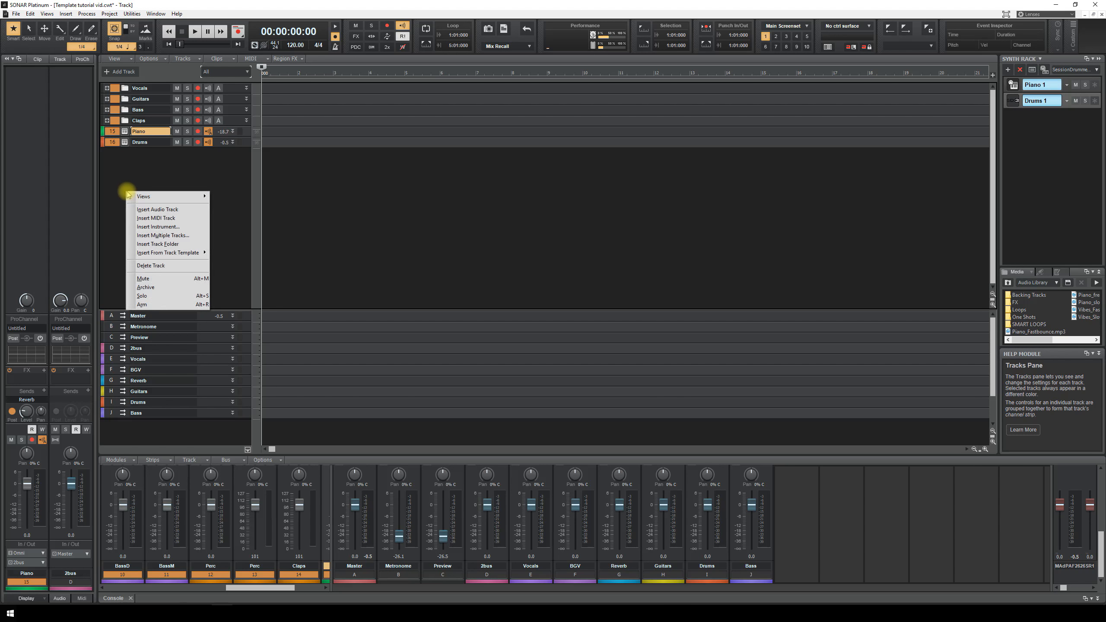
click(193, 265)
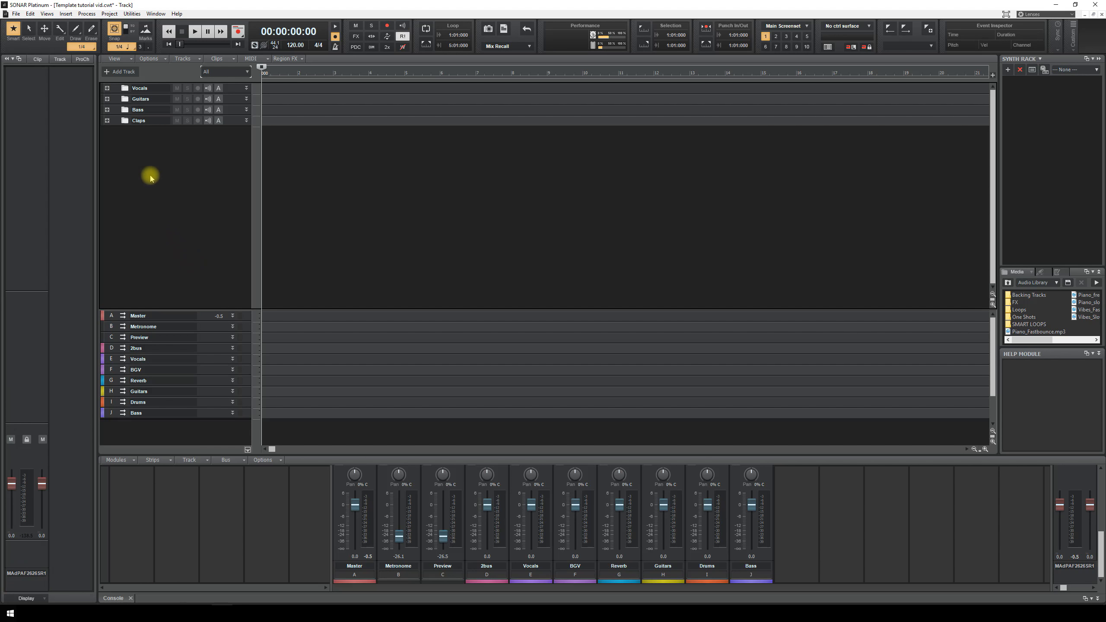
right_click(114, 89)
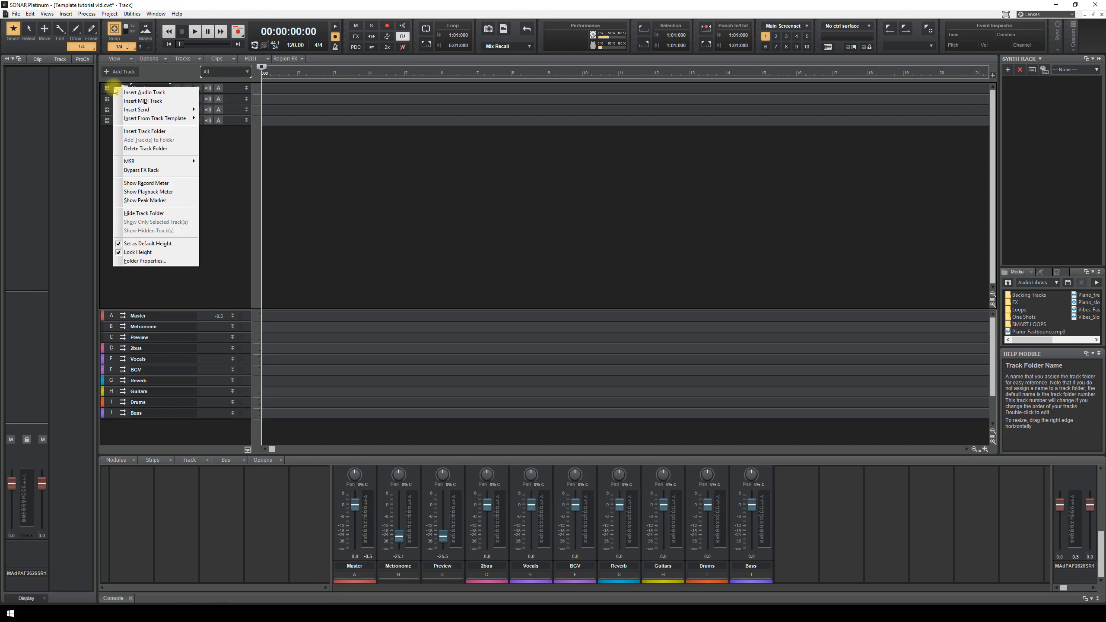
click(145, 149)
- Delete the seven custom buses D through J, leaving Master, Metronome and Preview
drag(112, 316, 111, 391)
click(112, 348)
drag(112, 344, 114, 425)
right_click(118, 428)
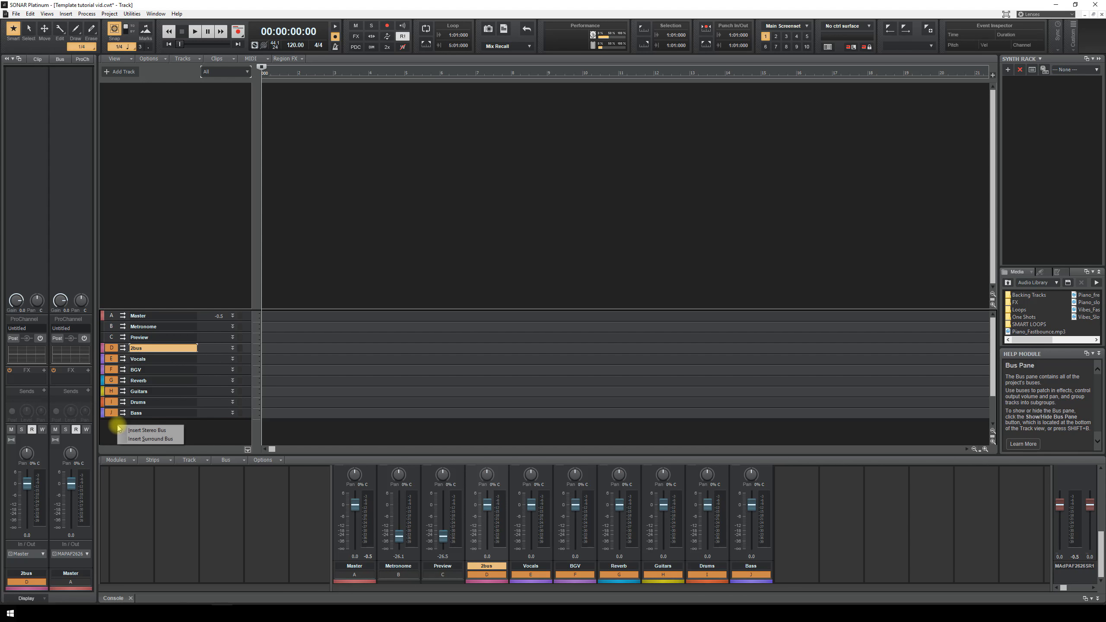
right_click(112, 394)
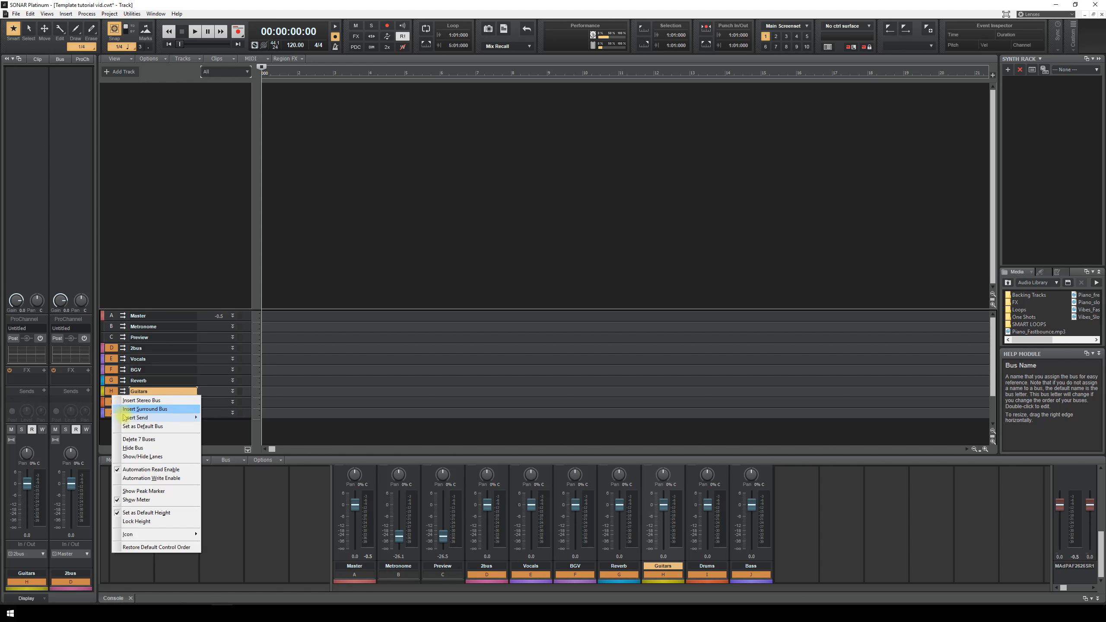
click(139, 439)
click(180, 193)
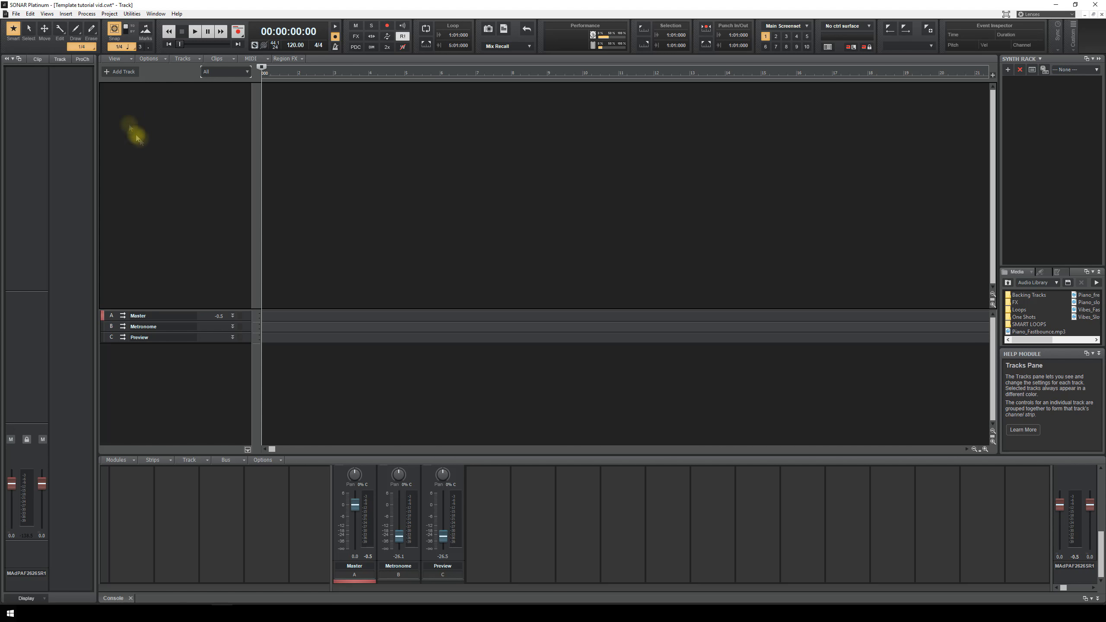
- Insert the 'Track template tutorial' track template and abort the missing sample folder error
right_click(117, 110)
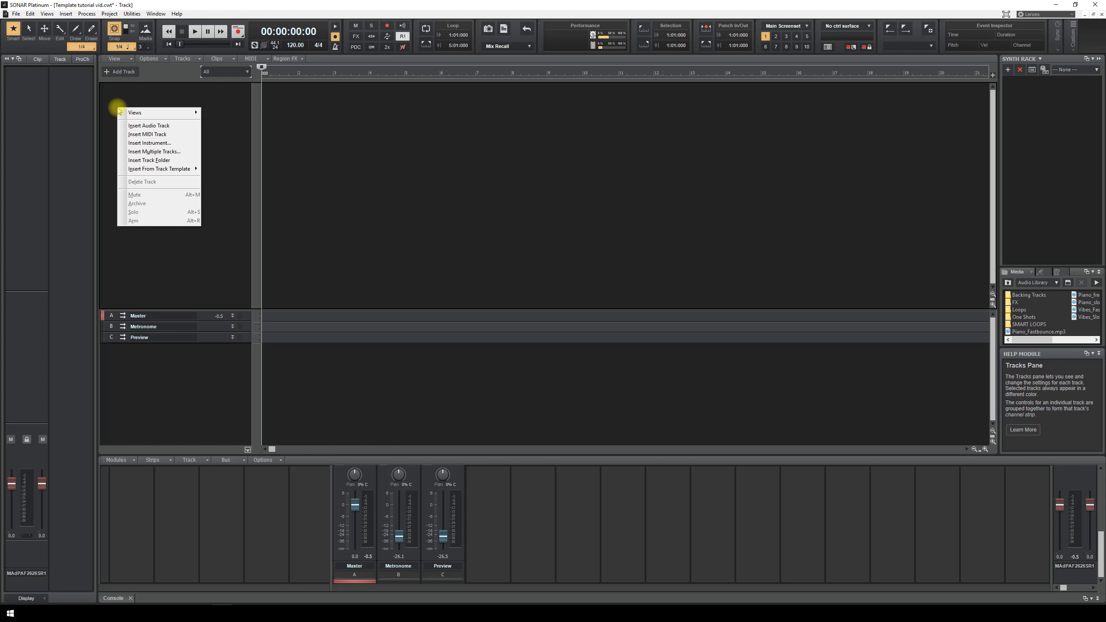
mouse_move(165, 169)
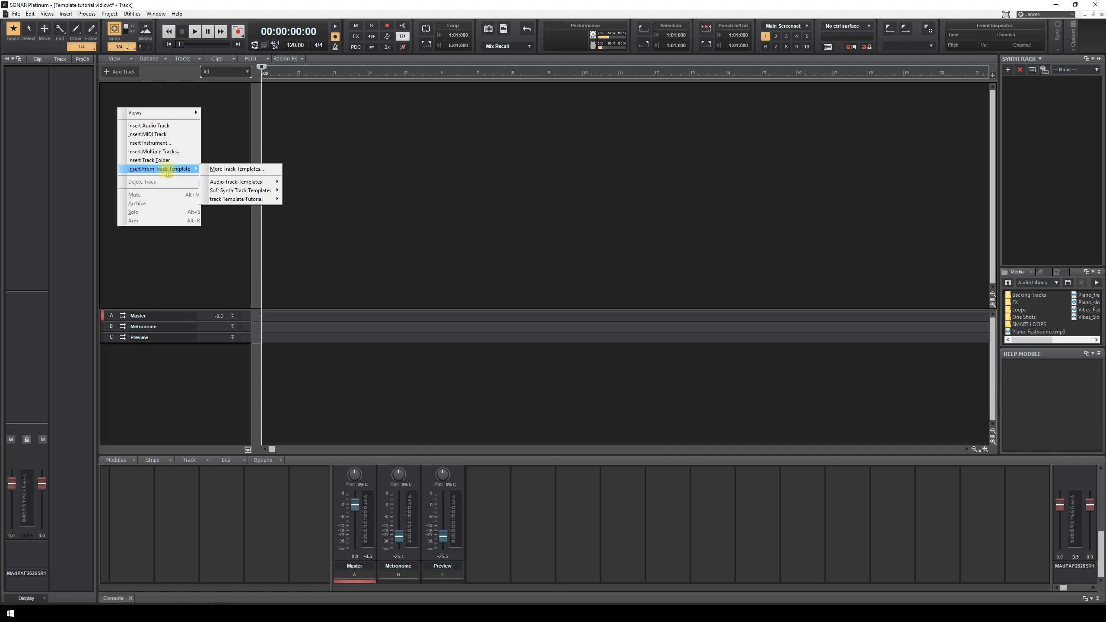
mouse_move(247, 201)
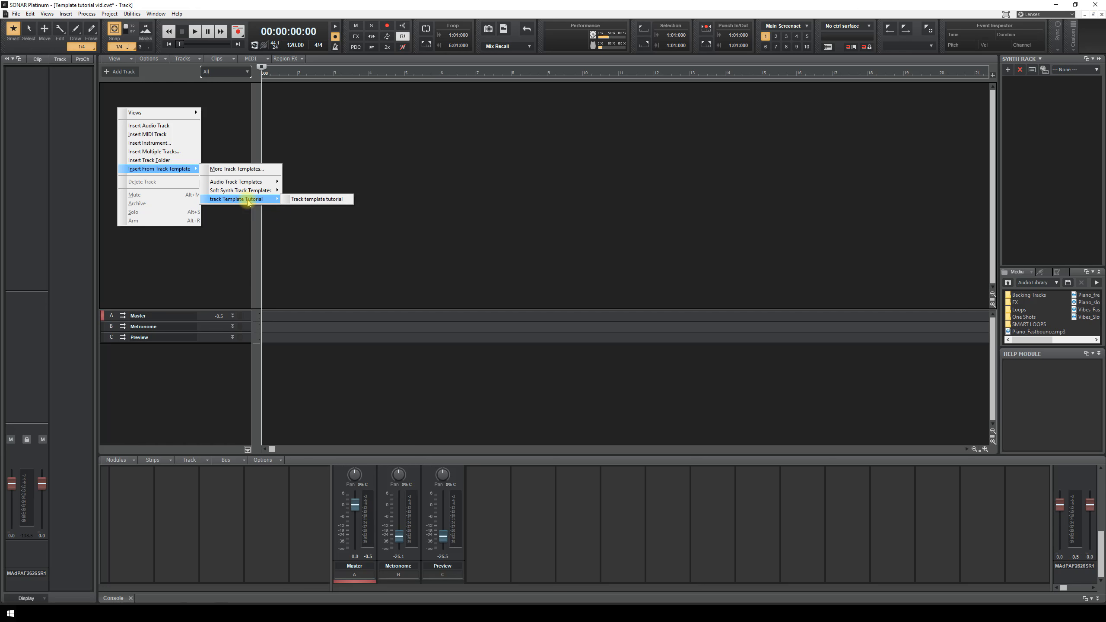
click(305, 199)
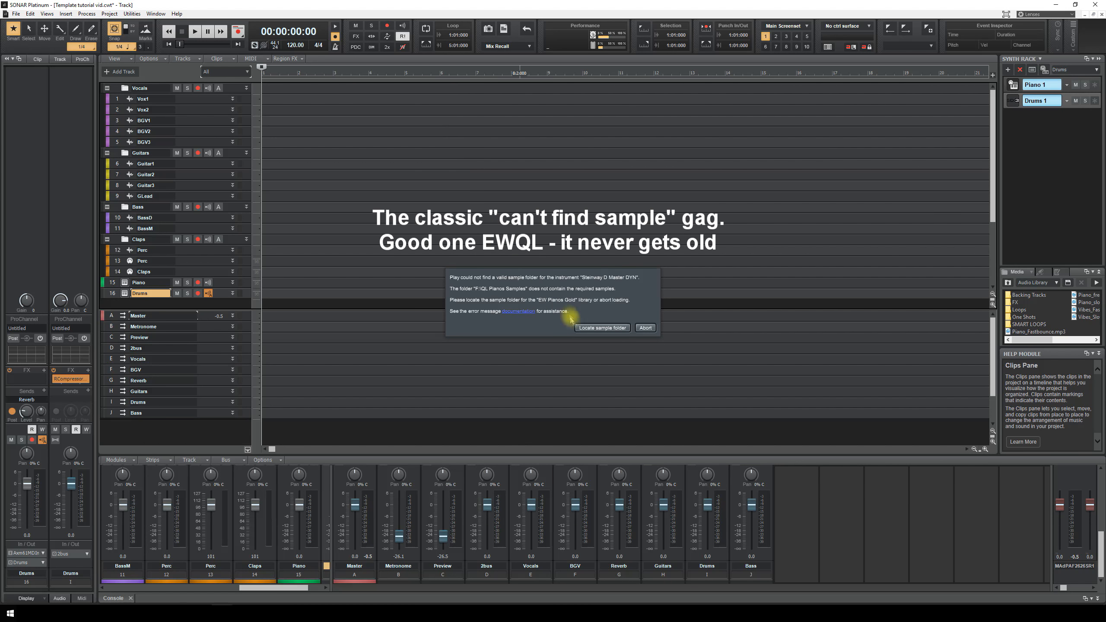
click(645, 328)
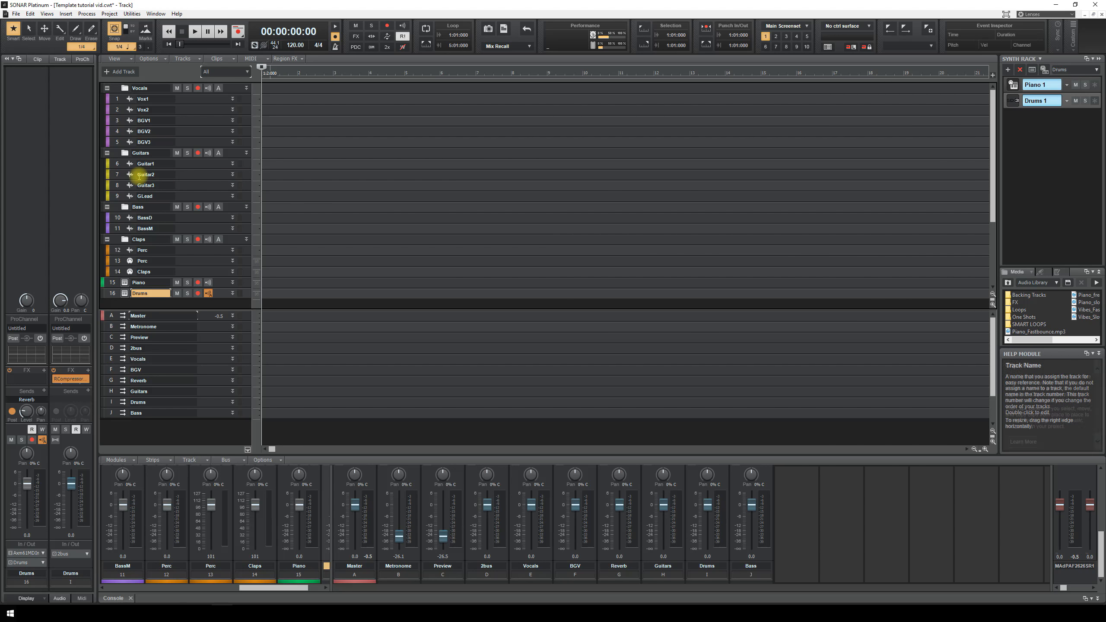
scroll(139, 176, down, 3)
scroll(140, 176, up, 3)
- Collapse the Vocals, Guitars, Bass and Claps folders and give Guitar1 the Archtop 1A icon
click(107, 88)
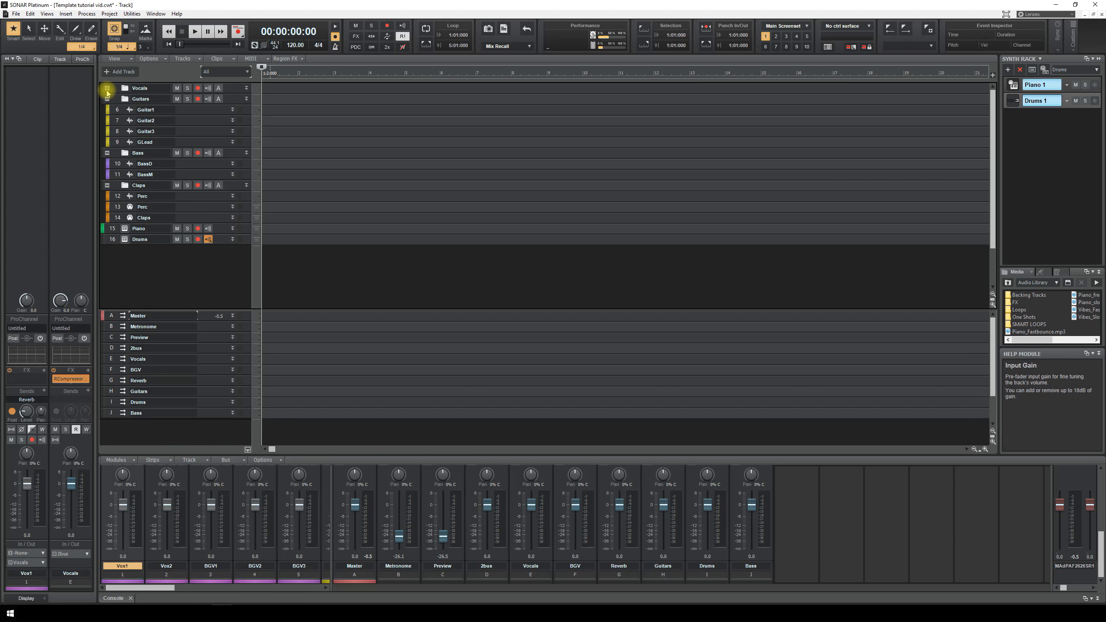
click(107, 98)
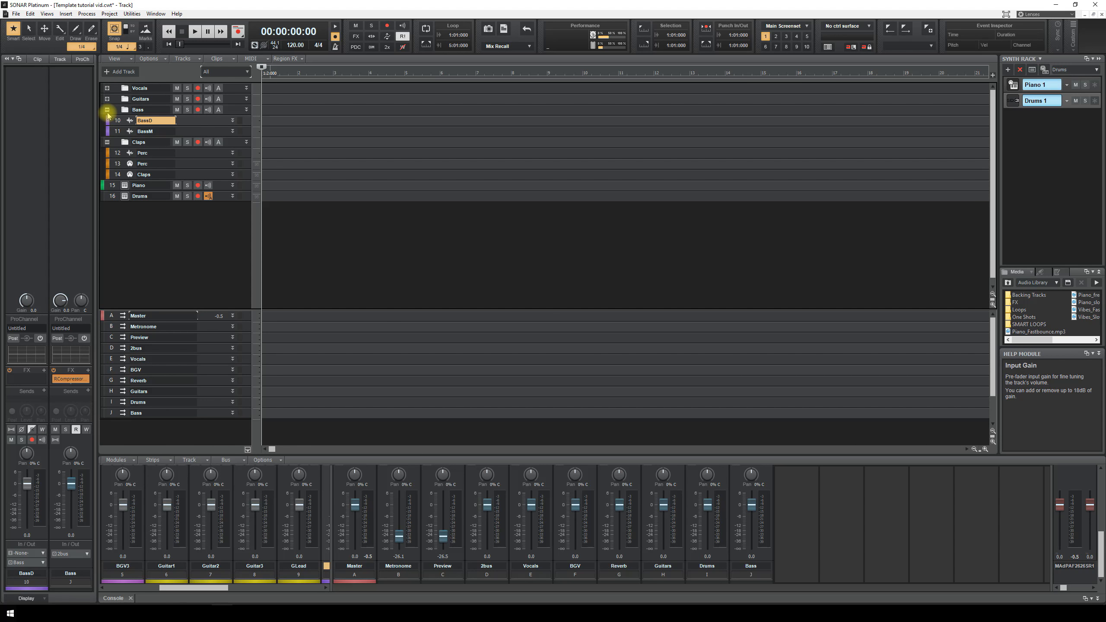
click(107, 109)
click(107, 120)
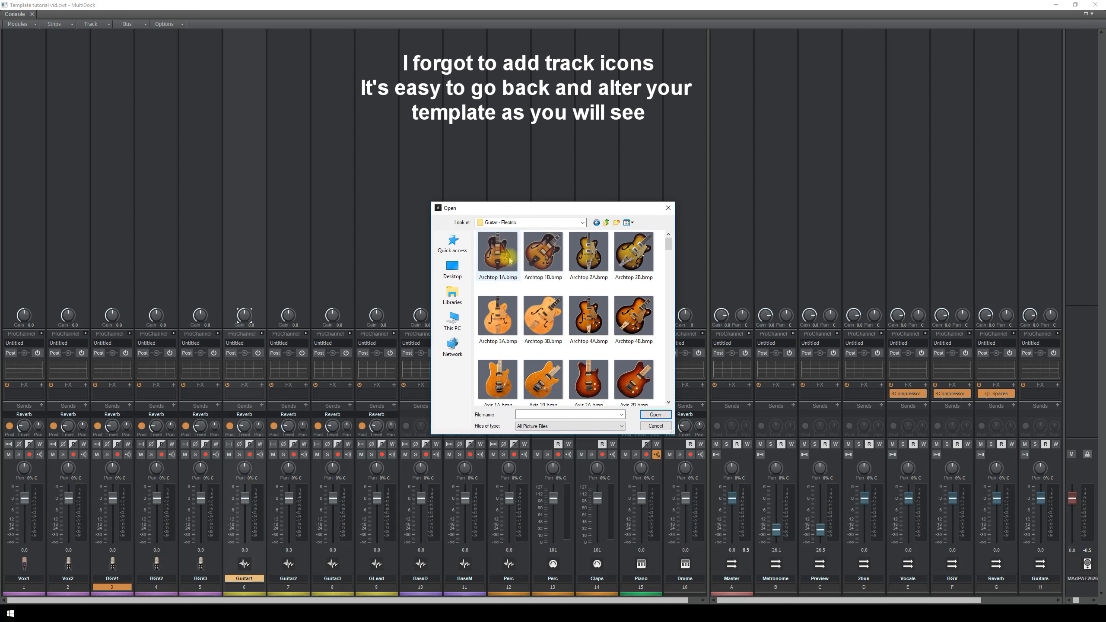
click(498, 252)
click(655, 414)
- Give Guitar2 the Archtop 1B track icon and Guitar3 the Archtop 1A icon
right_click(289, 560)
click(324, 505)
click(539, 254)
click(655, 414)
right_click(332, 562)
click(350, 504)
click(488, 260)
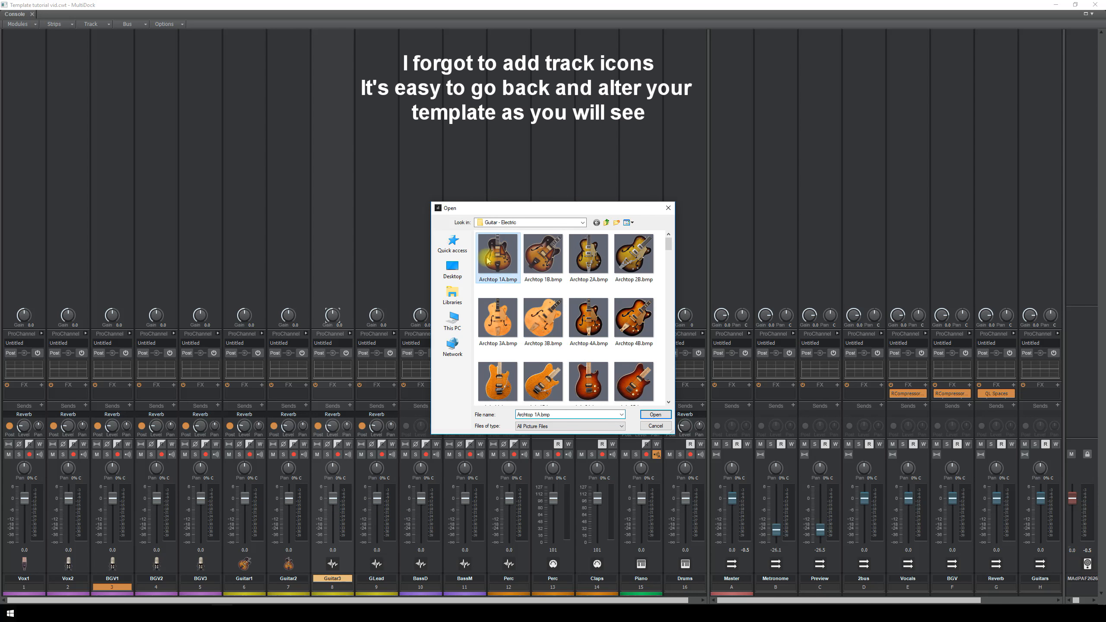
click(655, 414)
- Give GLead the Archtop 1A icon, load an icon for BassD, and close the Console
right_click(375, 565)
click(395, 505)
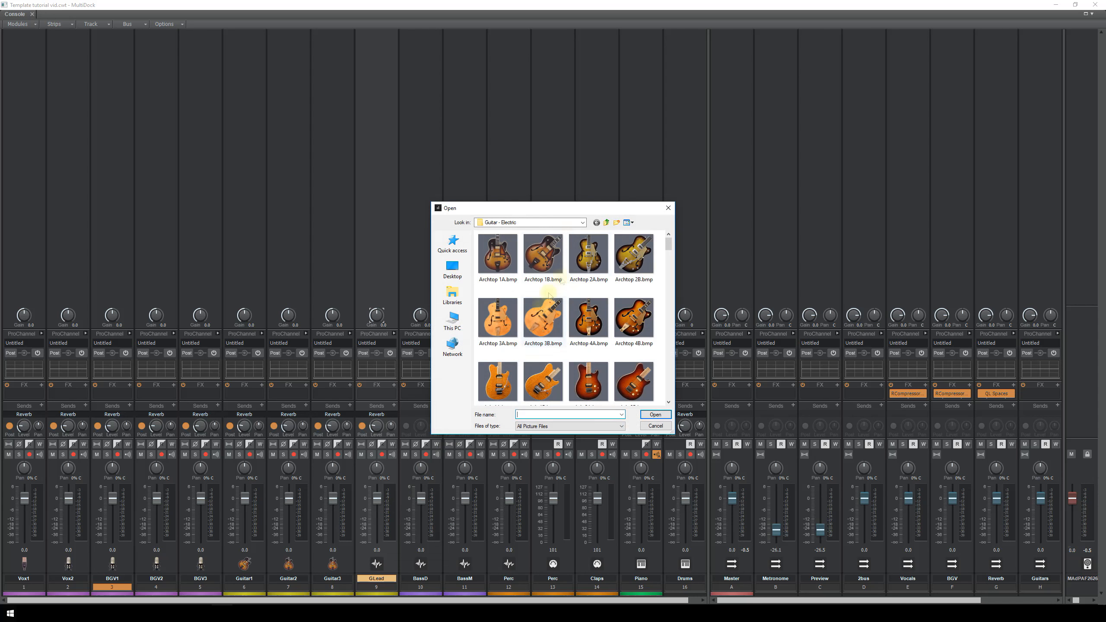
click(497, 255)
click(656, 414)
right_click(421, 563)
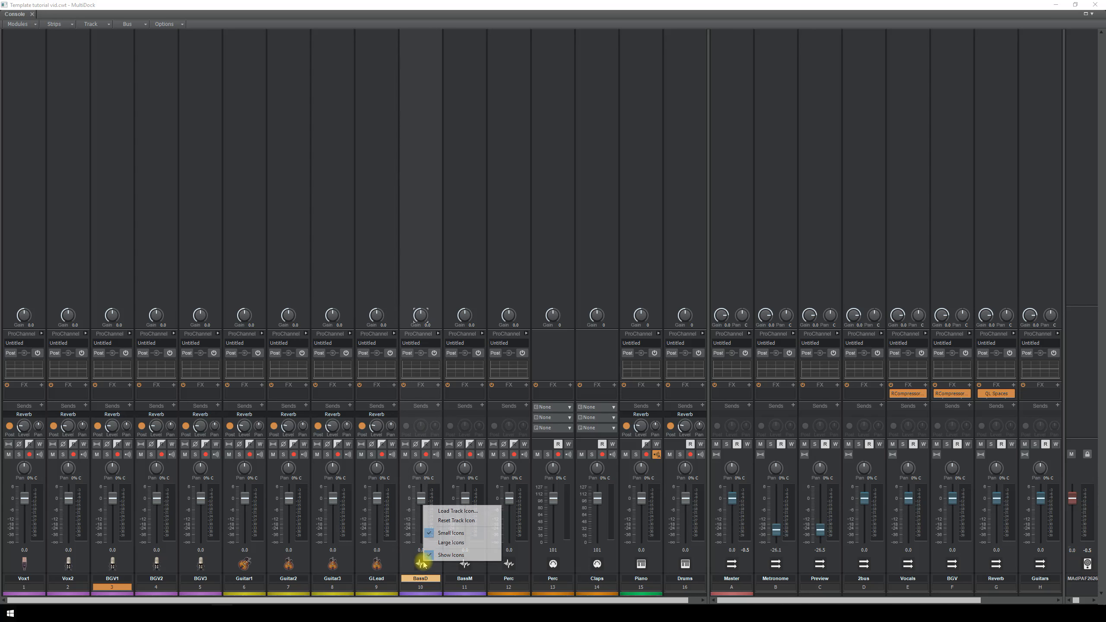
click(452, 511)
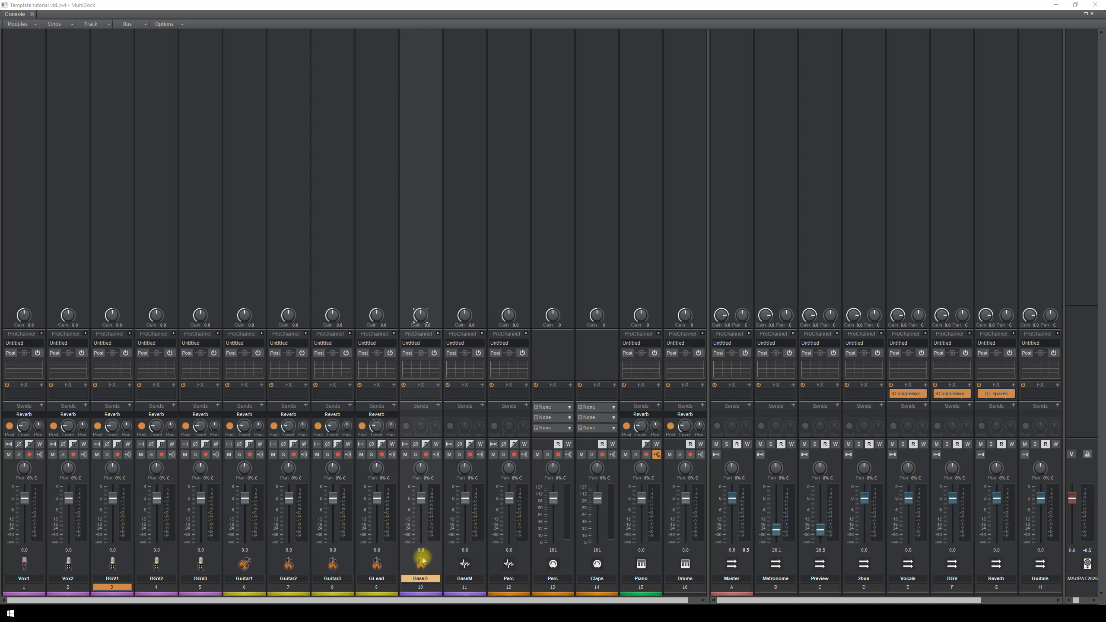
right_click(420, 561)
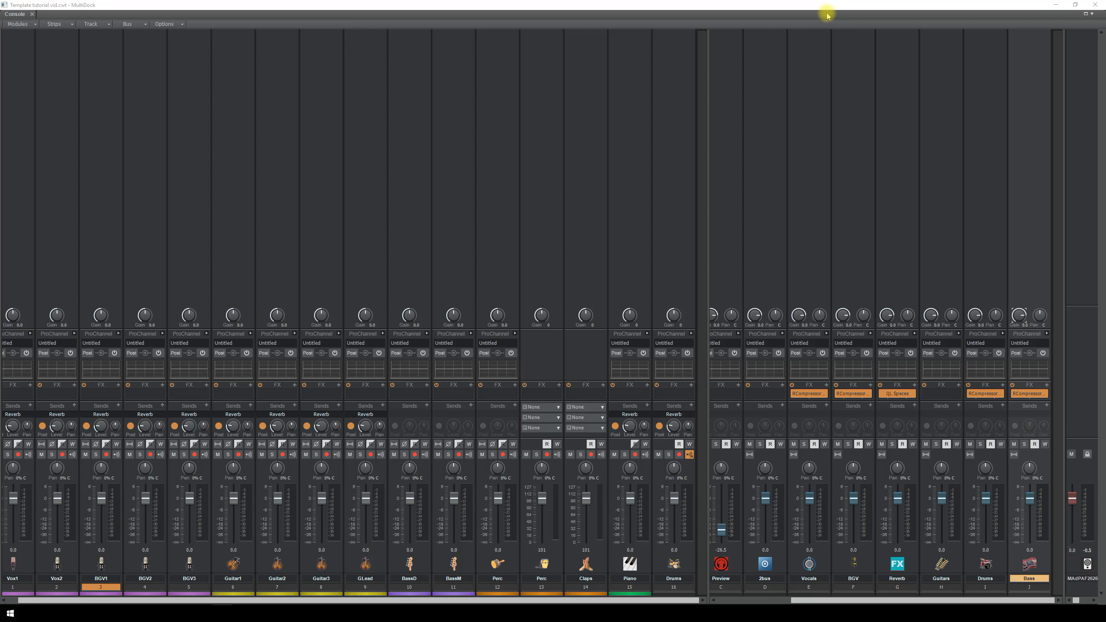
click(33, 14)
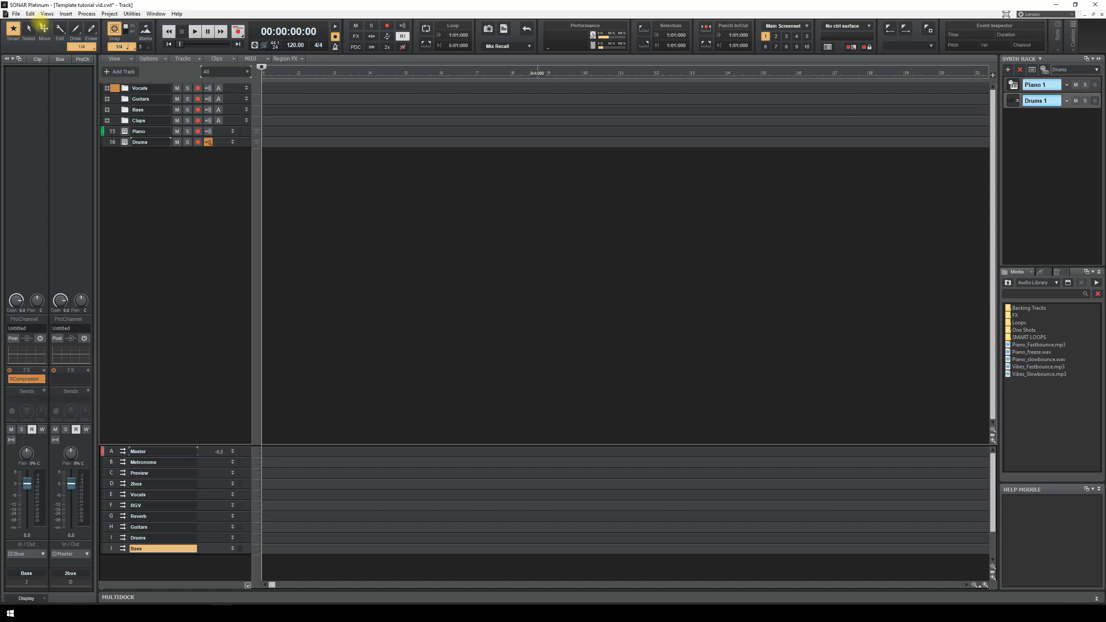
- Select all tracks and save them over the existing 'Track template tutorial.cwx' track template
key(ctrl+a)
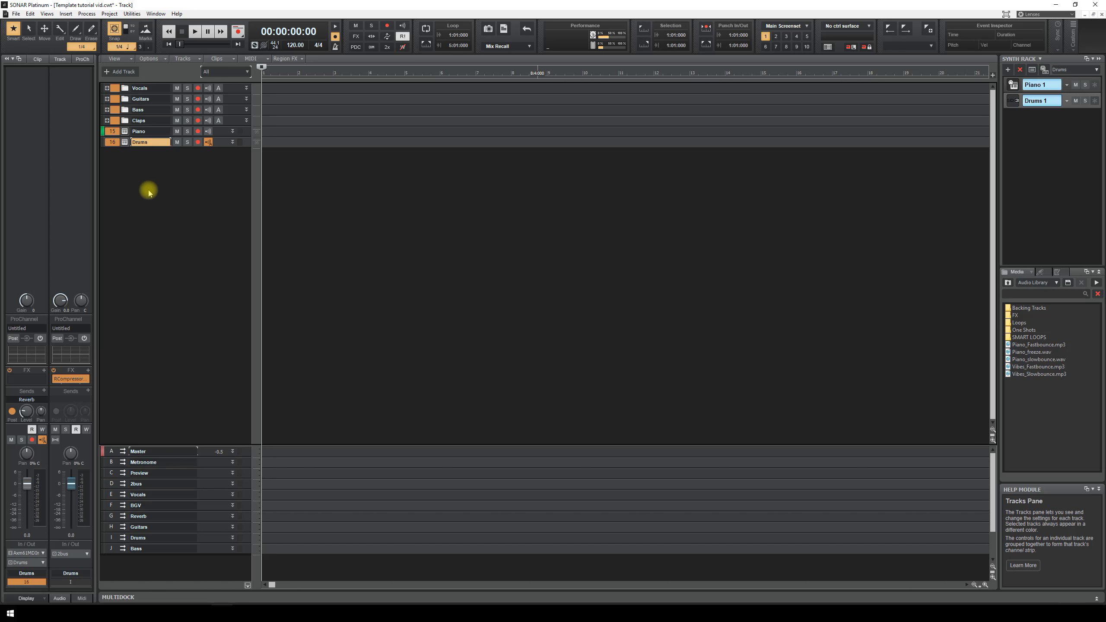
right_click(112, 89)
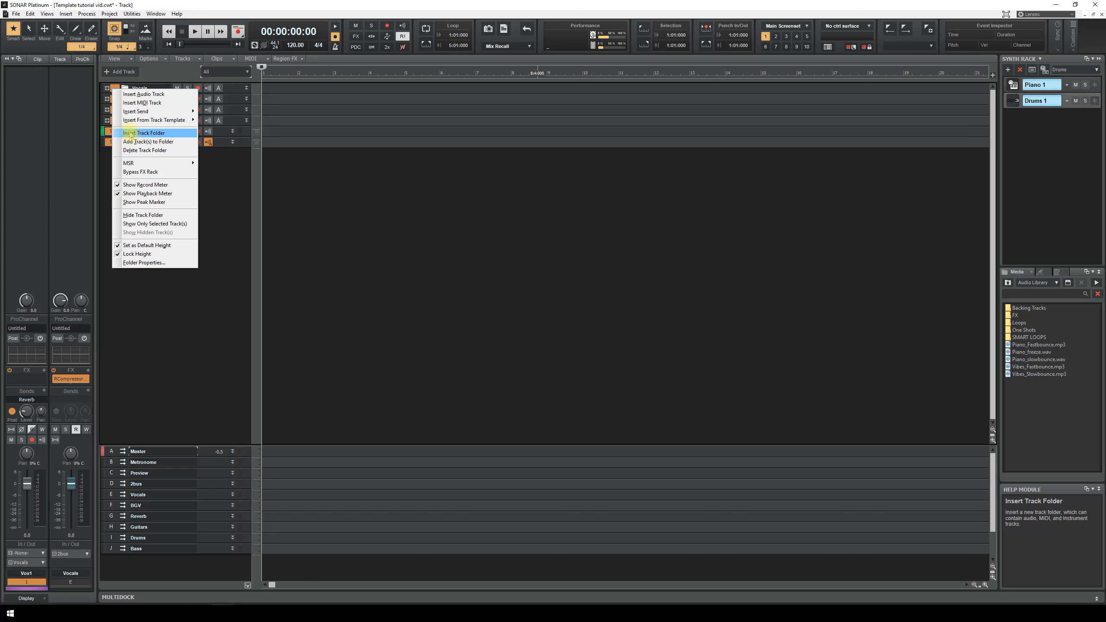
click(103, 183)
right_click(109, 143)
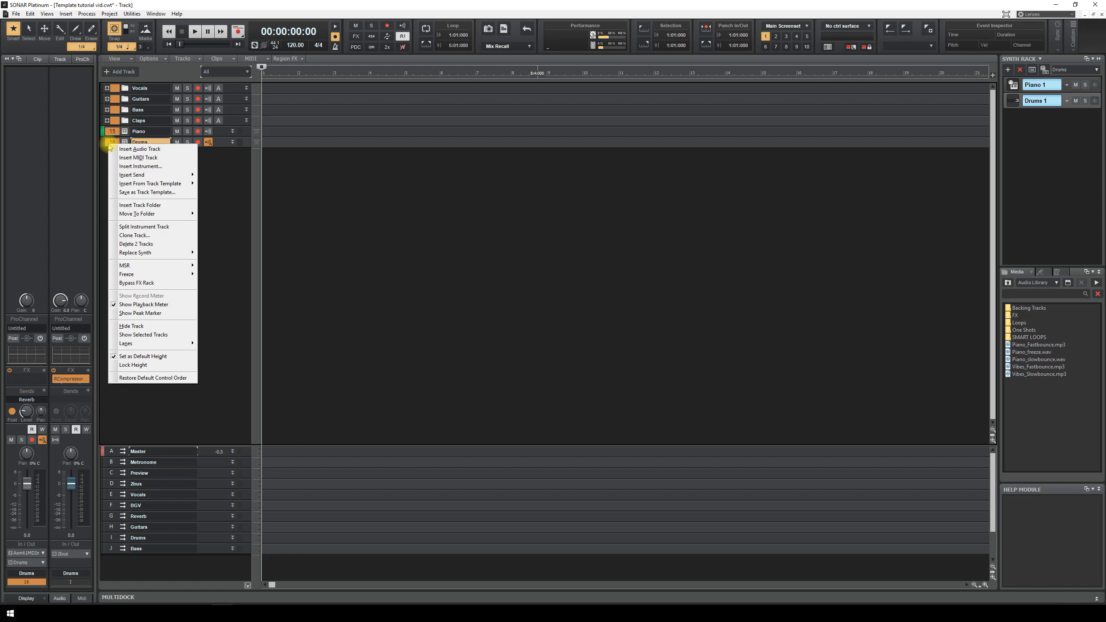
click(148, 192)
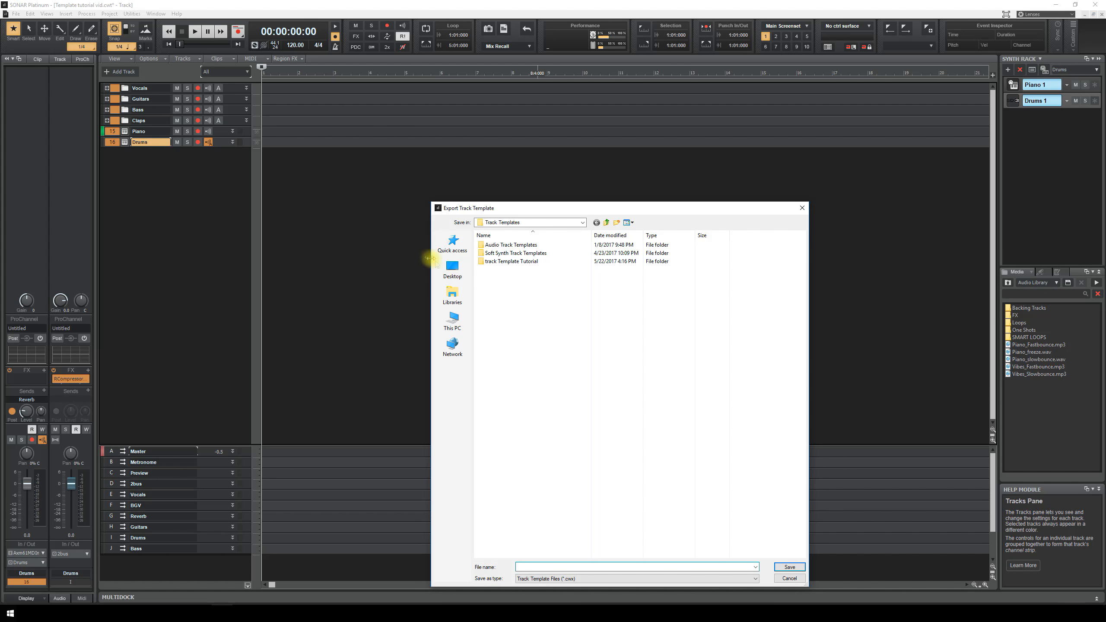
double_click(483, 261)
click(485, 244)
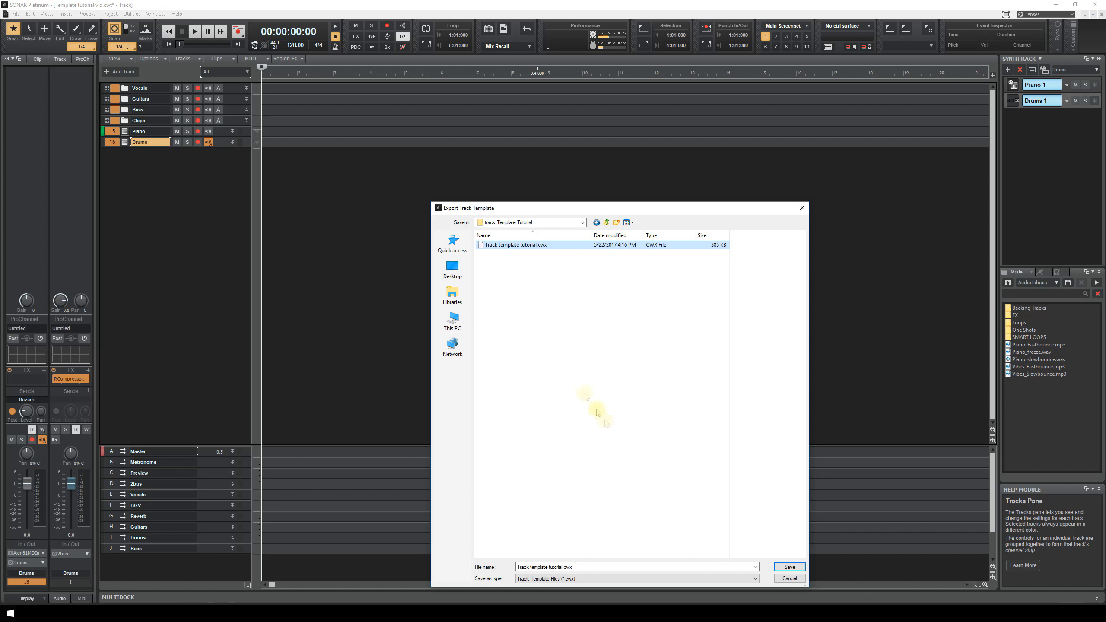
click(789, 567)
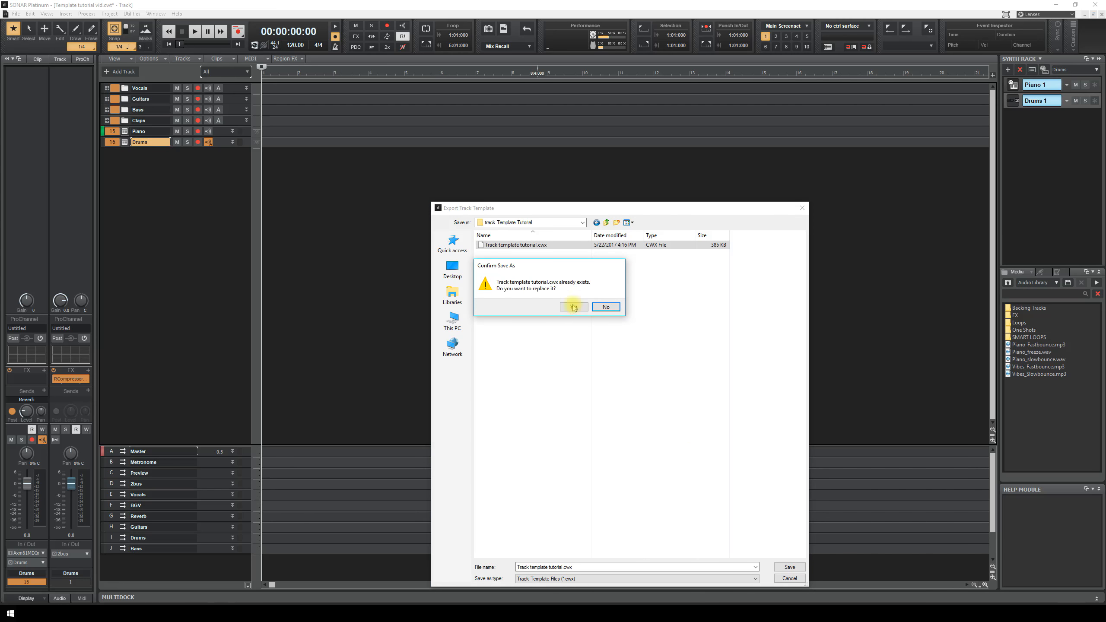
click(566, 307)
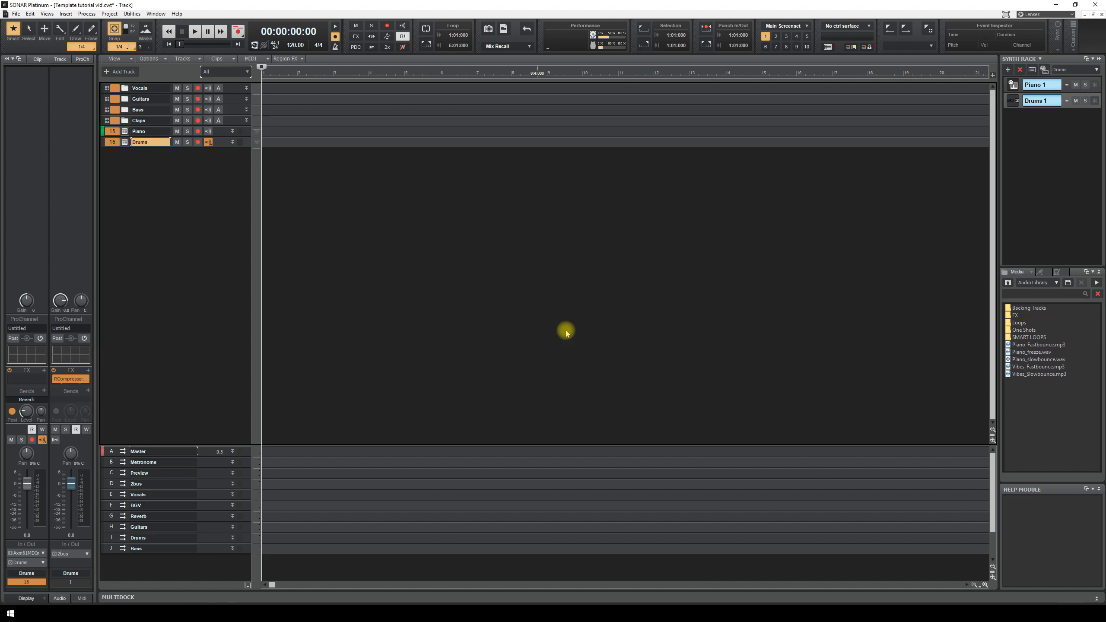
- Save the project as Template tutorial vid.cwt in Project Templates, replacing the old file
click(16, 14)
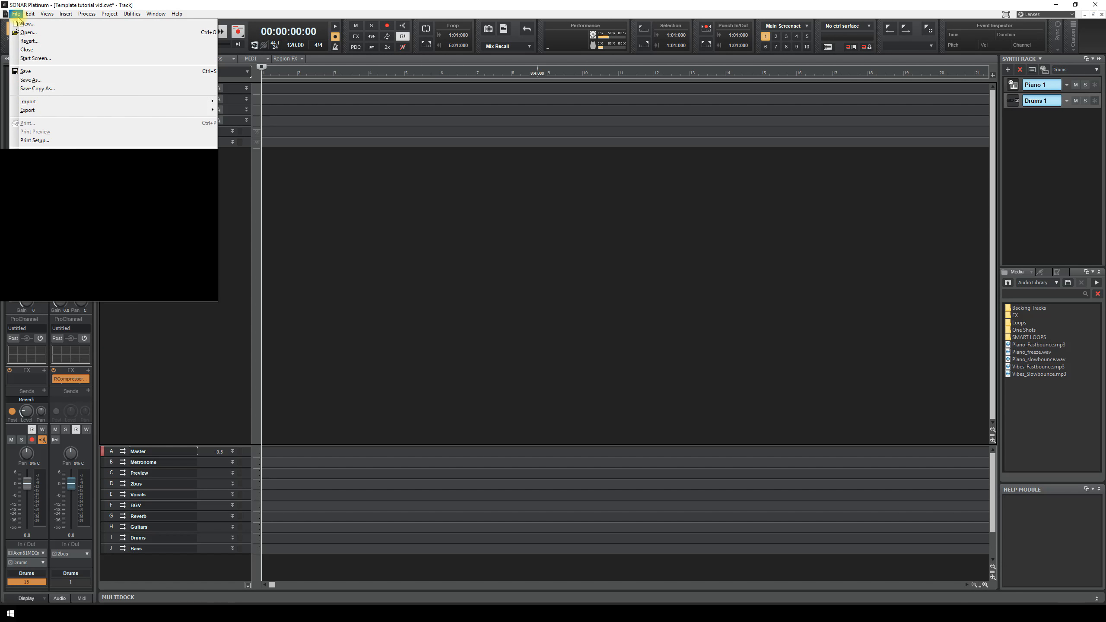
click(32, 80)
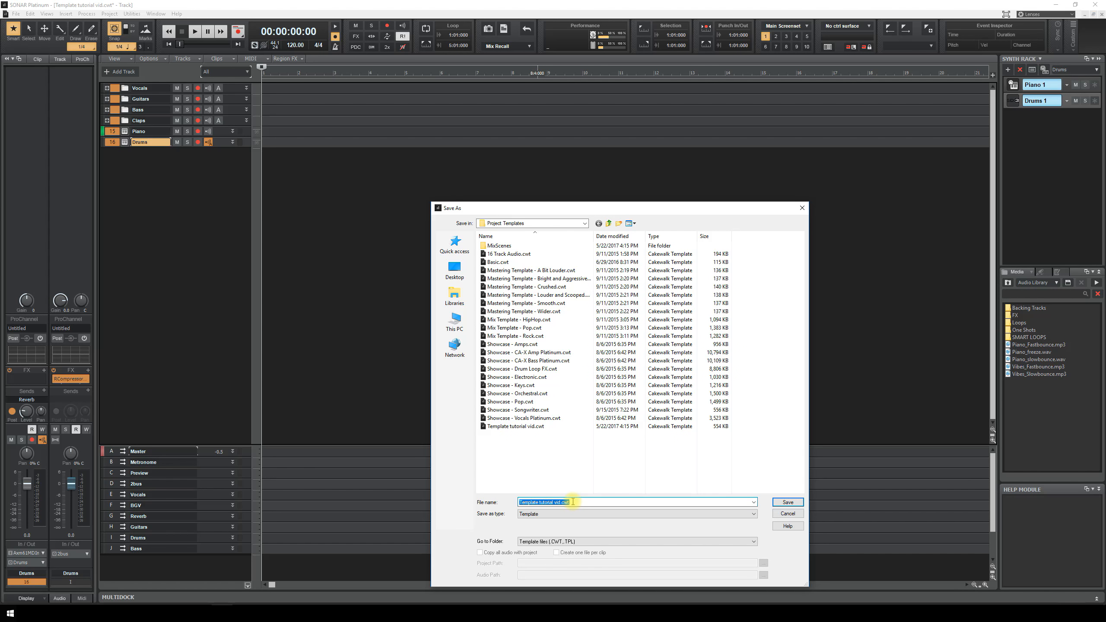
click(540, 426)
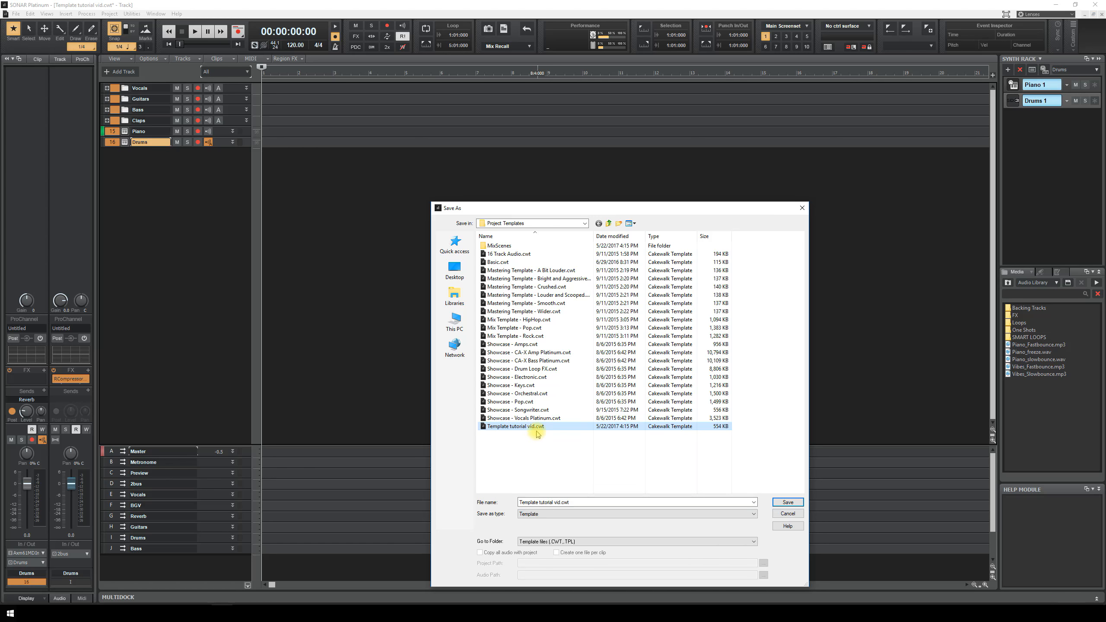
click(786, 502)
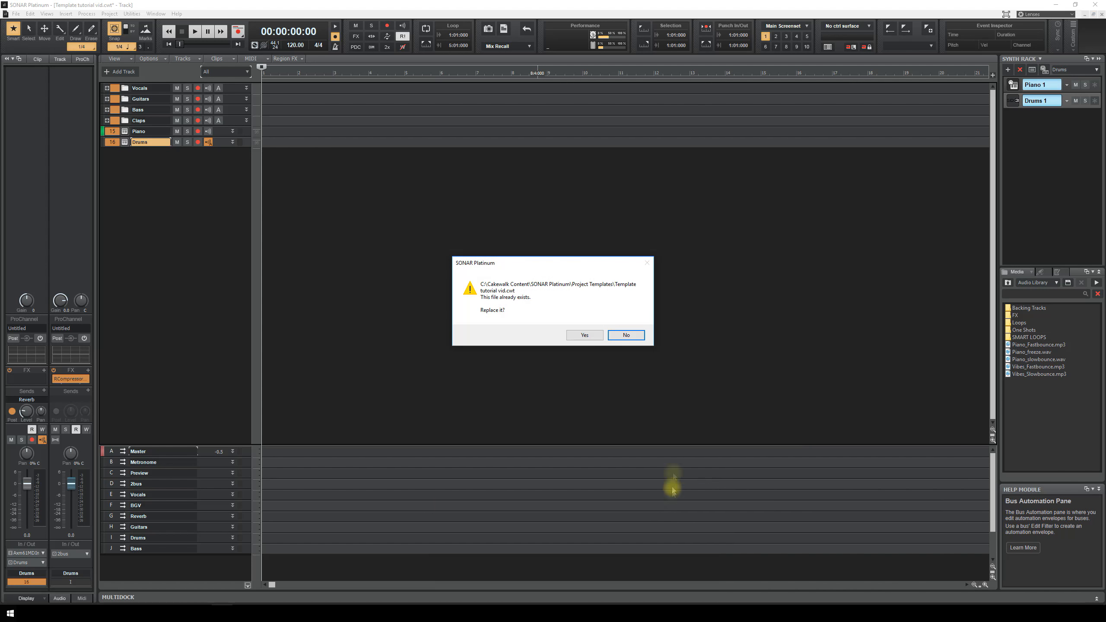
click(586, 338)
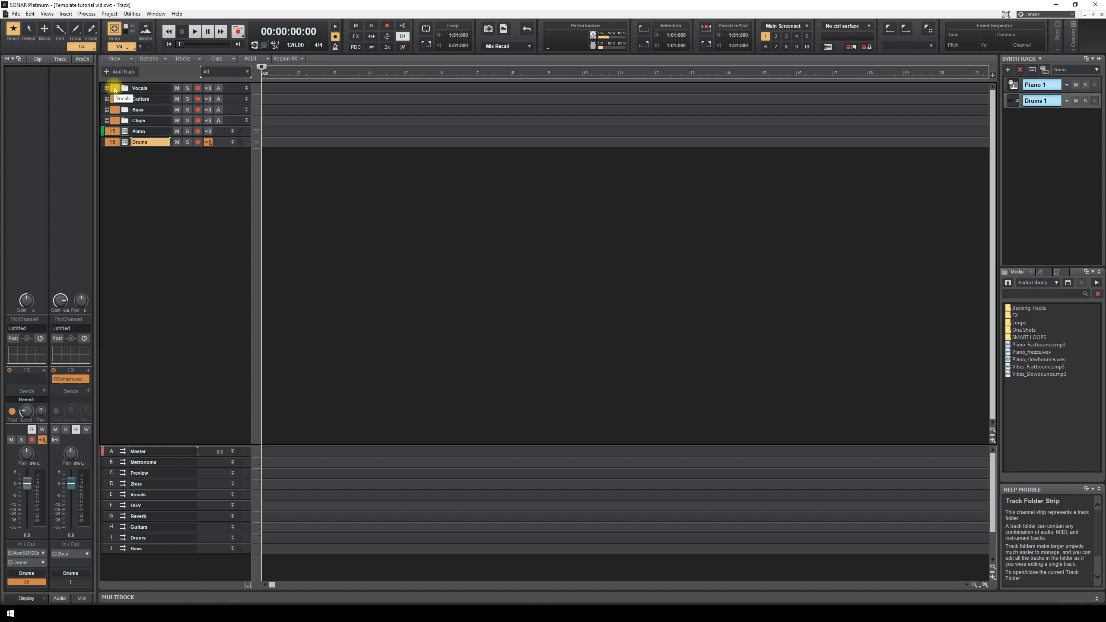
- Delete the Piano and Drums tracks and re-insert tracks from 'Track template tutorial', skipping missing samples
right_click(137, 160)
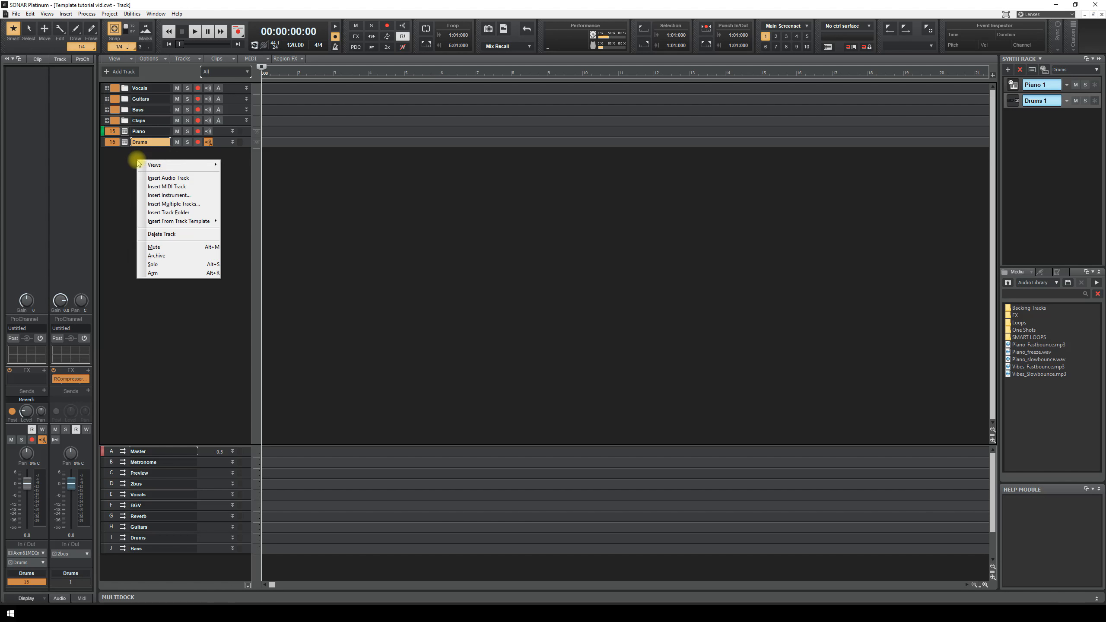
click(172, 234)
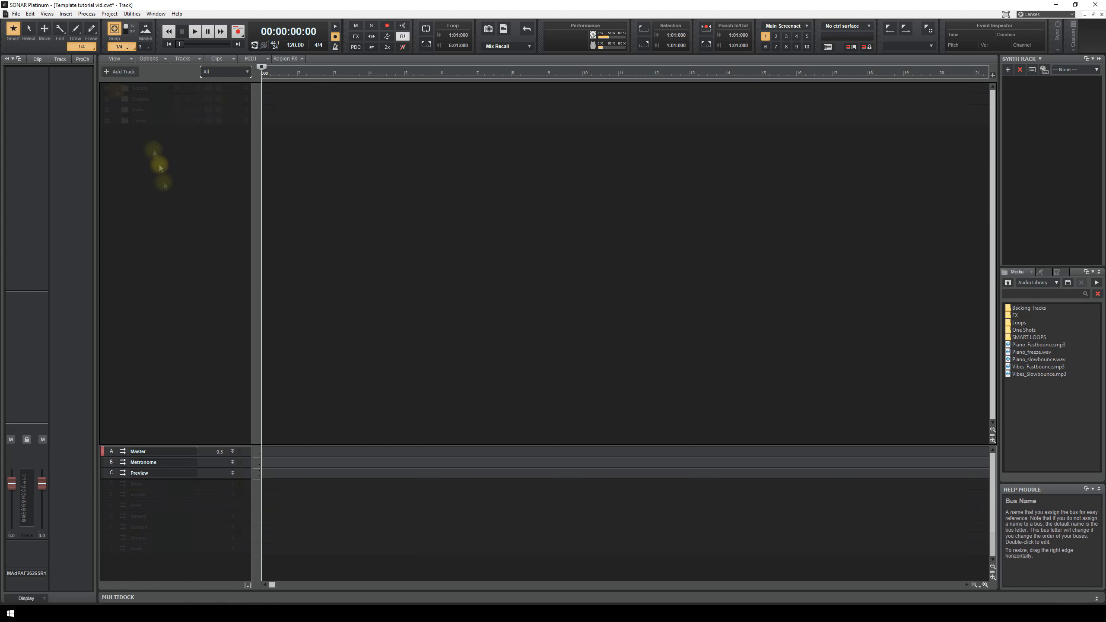
right_click(148, 119)
click(132, 108)
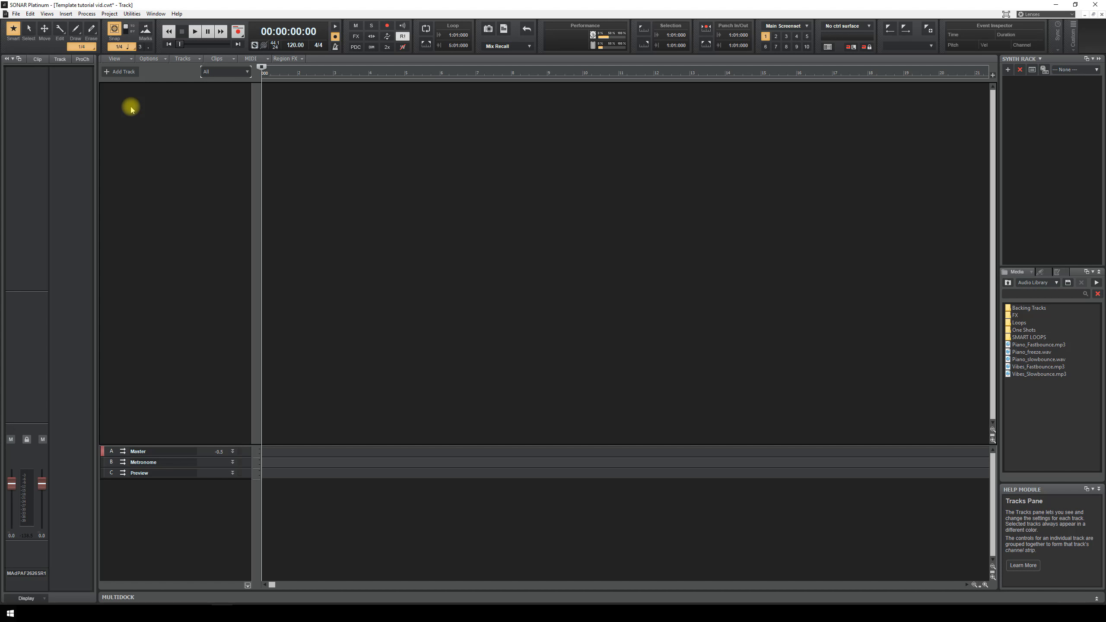
right_click(131, 109)
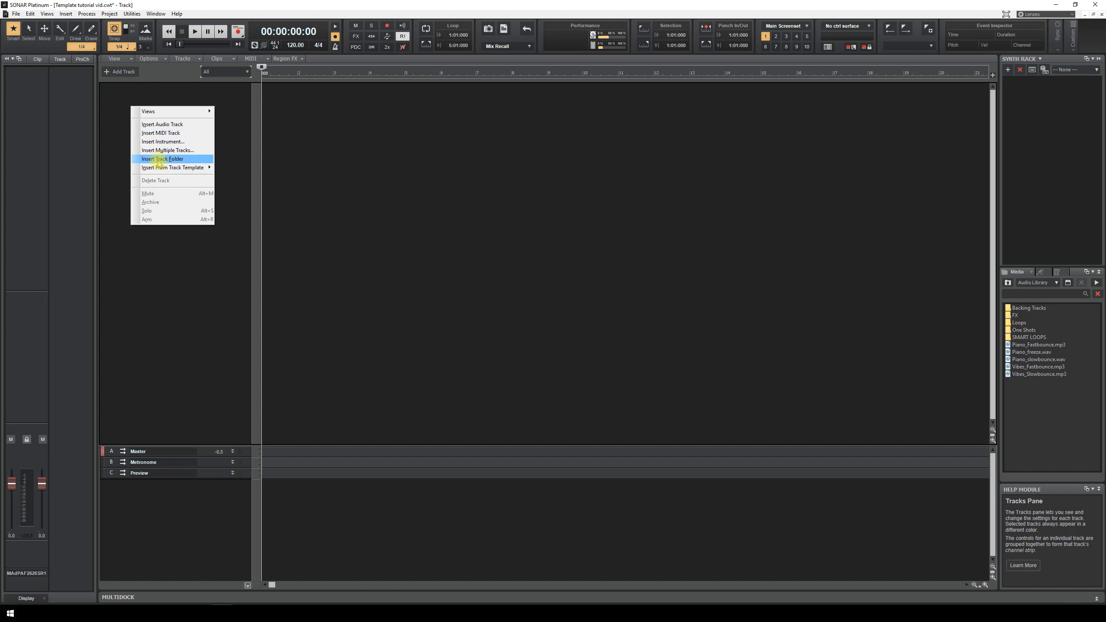
mouse_move(179, 172)
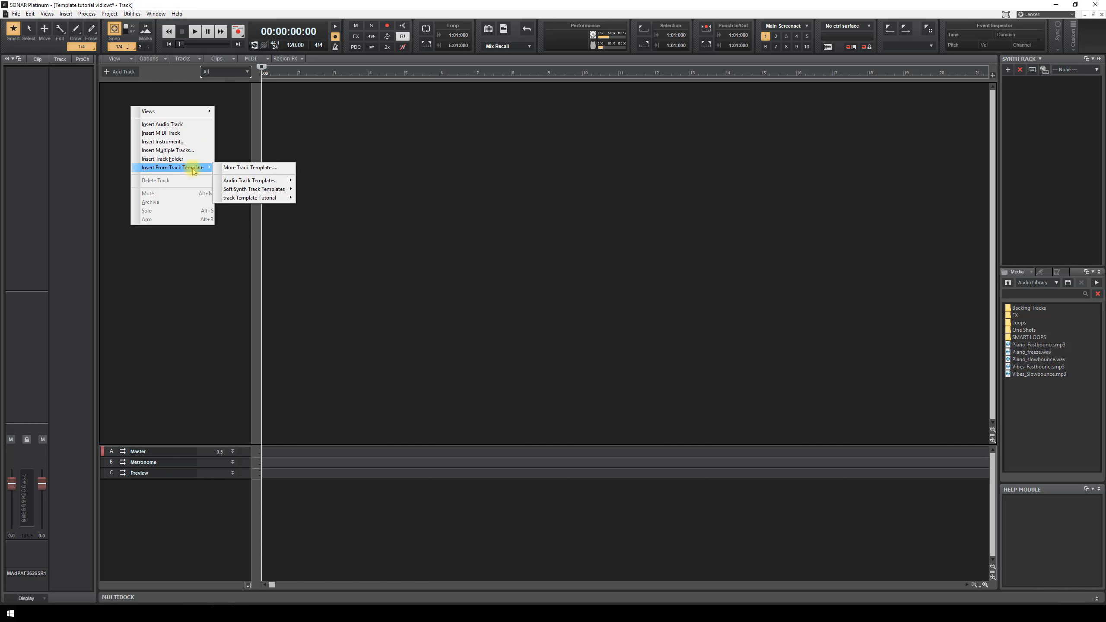
mouse_move(244, 200)
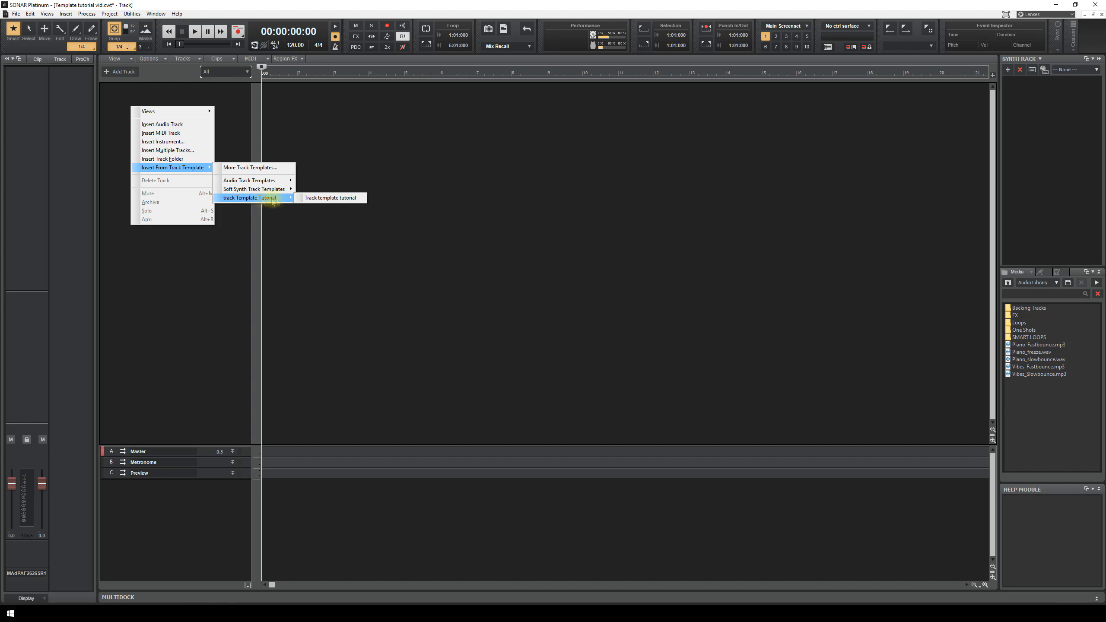
click(330, 197)
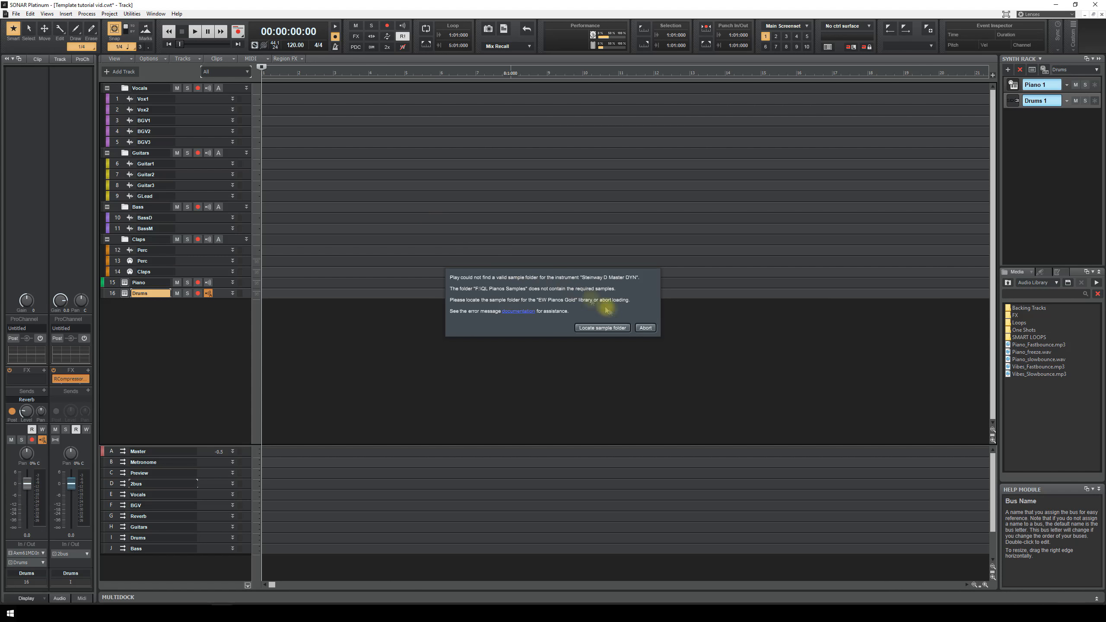
click(645, 328)
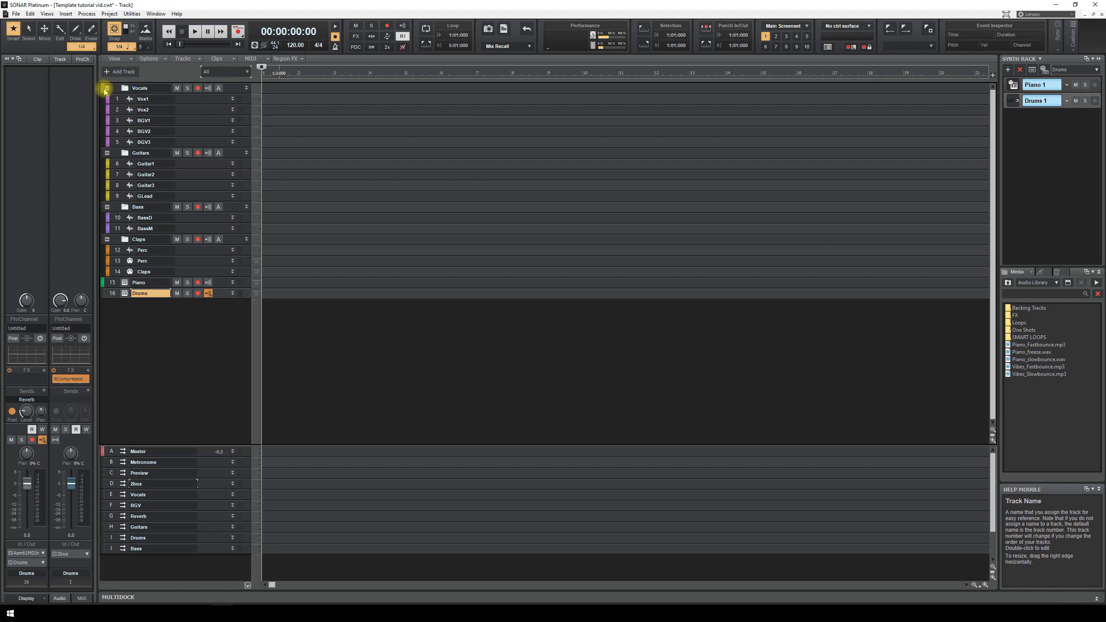
- Collapse the Vocals, Guitars, Bass and Claps folders and show the Console mixer
click(107, 87)
click(107, 99)
click(106, 109)
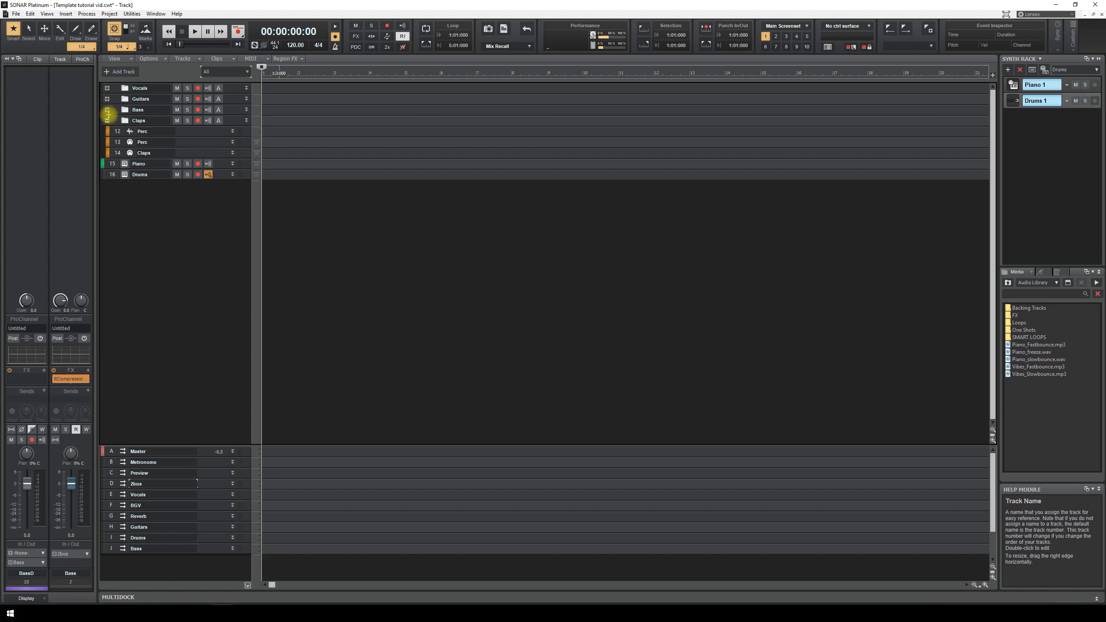
click(107, 120)
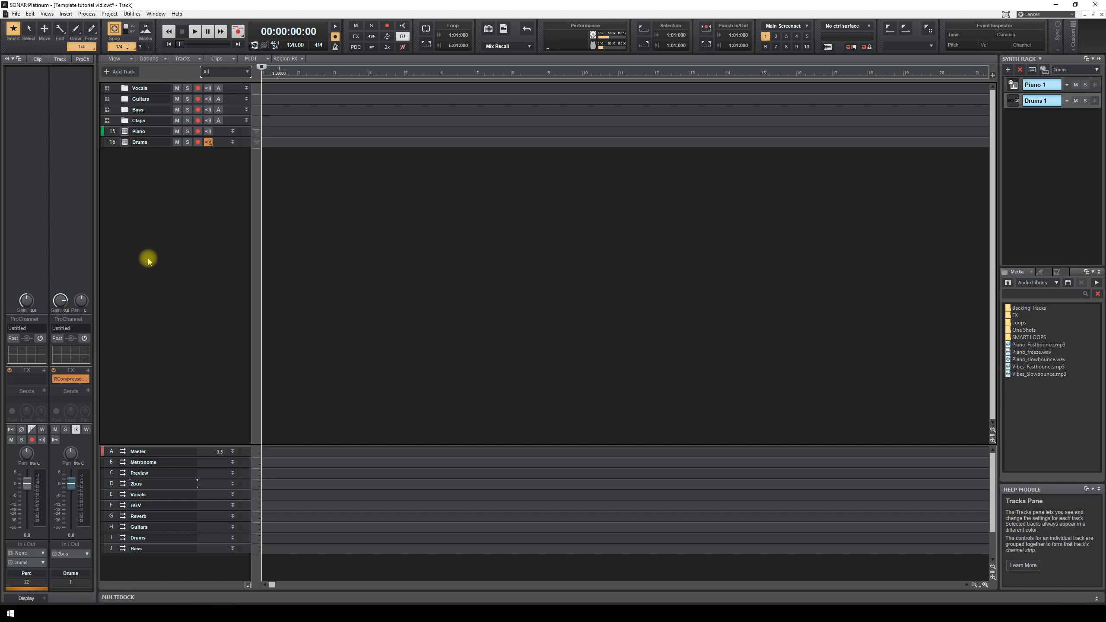
key(d)
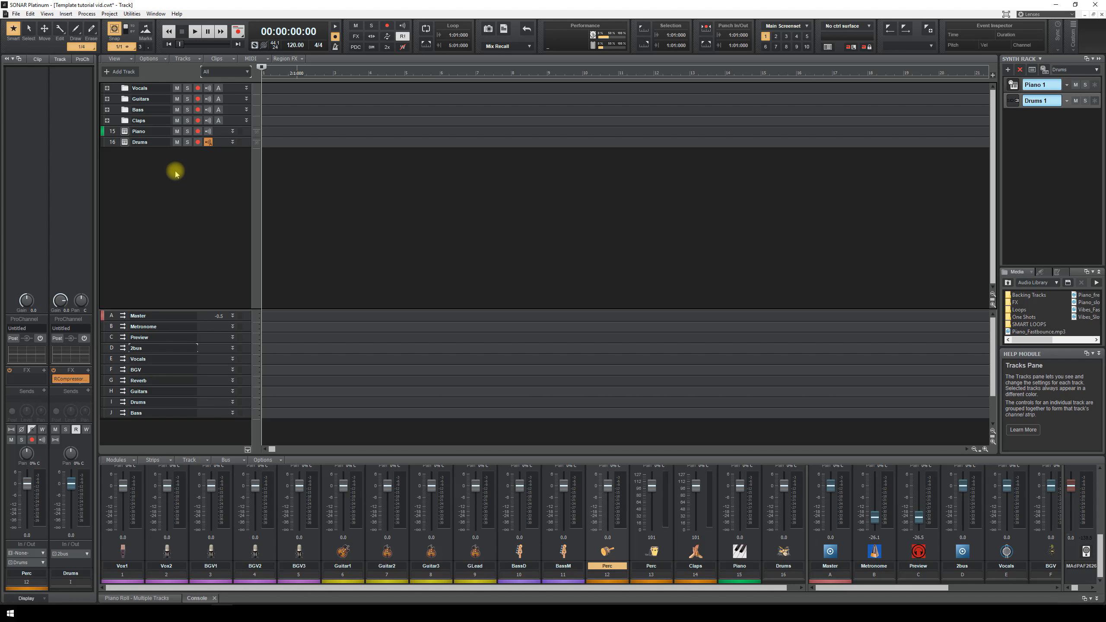
- Close the current project without saving changes
click(15, 13)
click(21, 49)
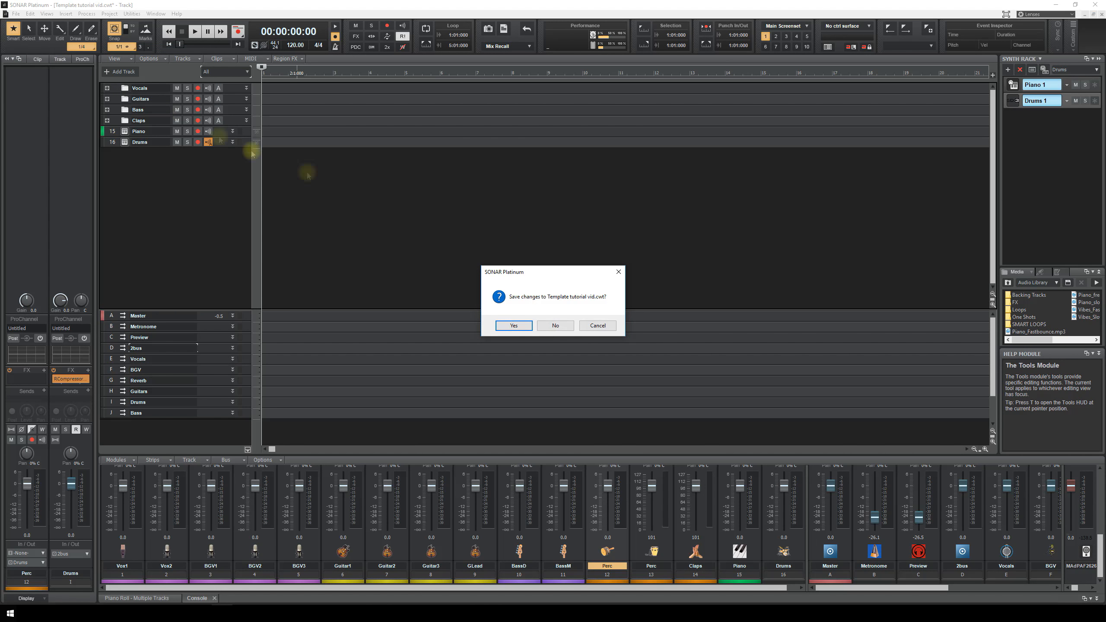
click(566, 324)
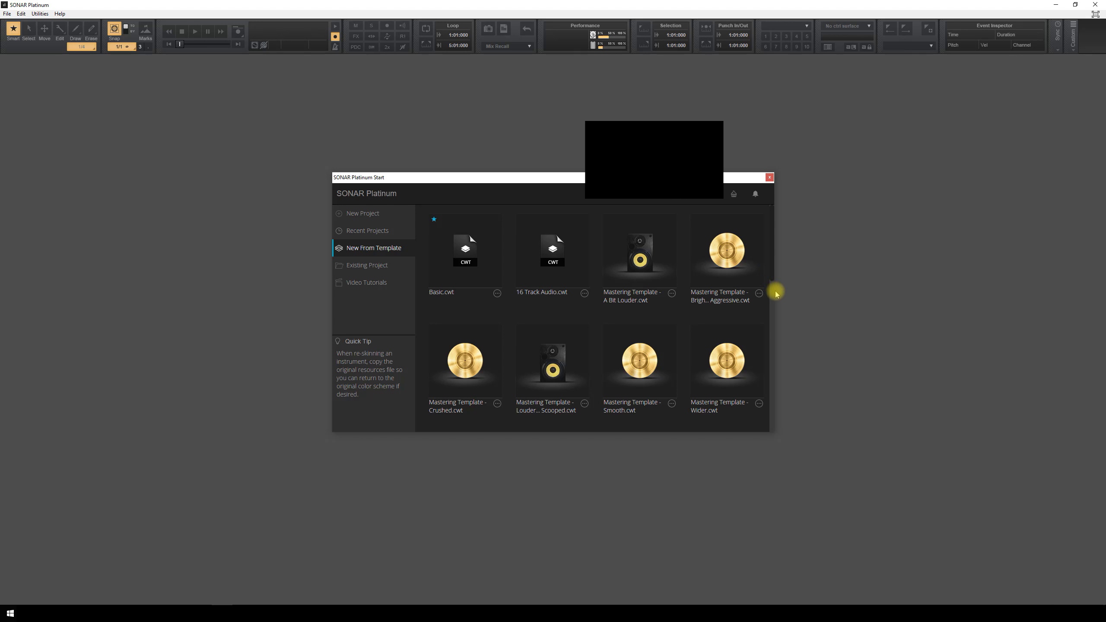
- Start a new project from the Template tutorial vid.cwt template on the Start screen
scroll(773, 309, down, 10)
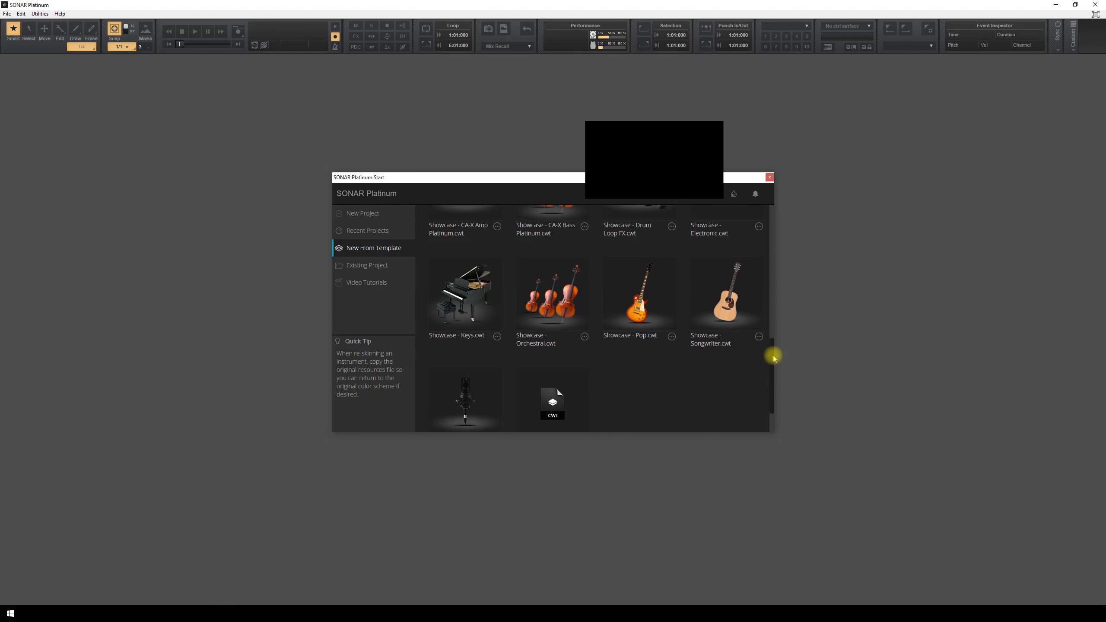
scroll(771, 335, up, 4)
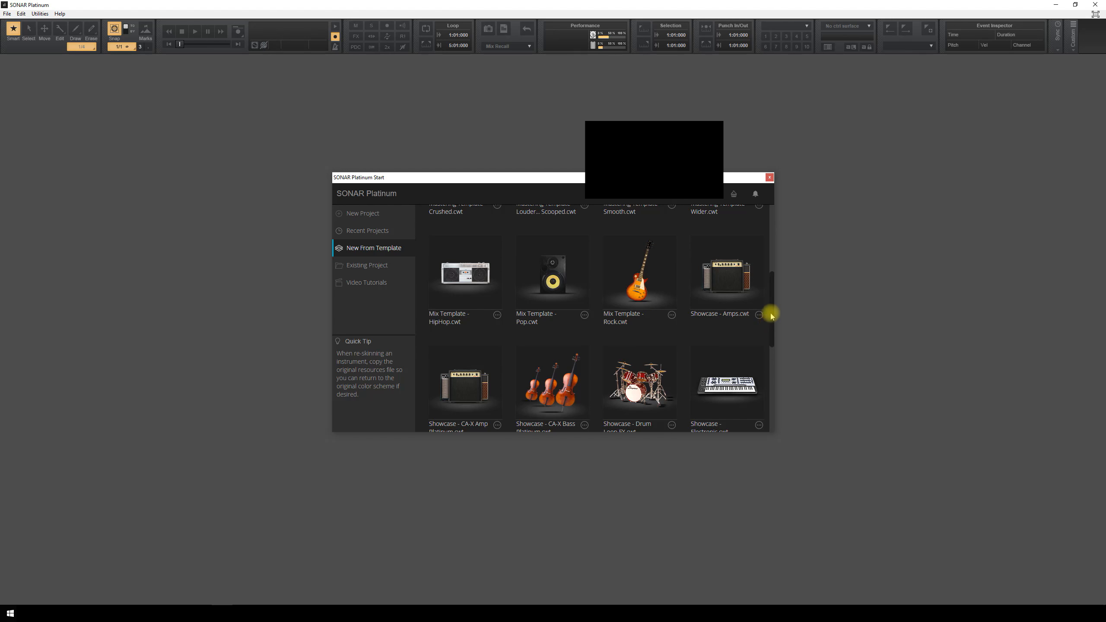
scroll(770, 326, down, 2)
scroll(771, 338, down, 4)
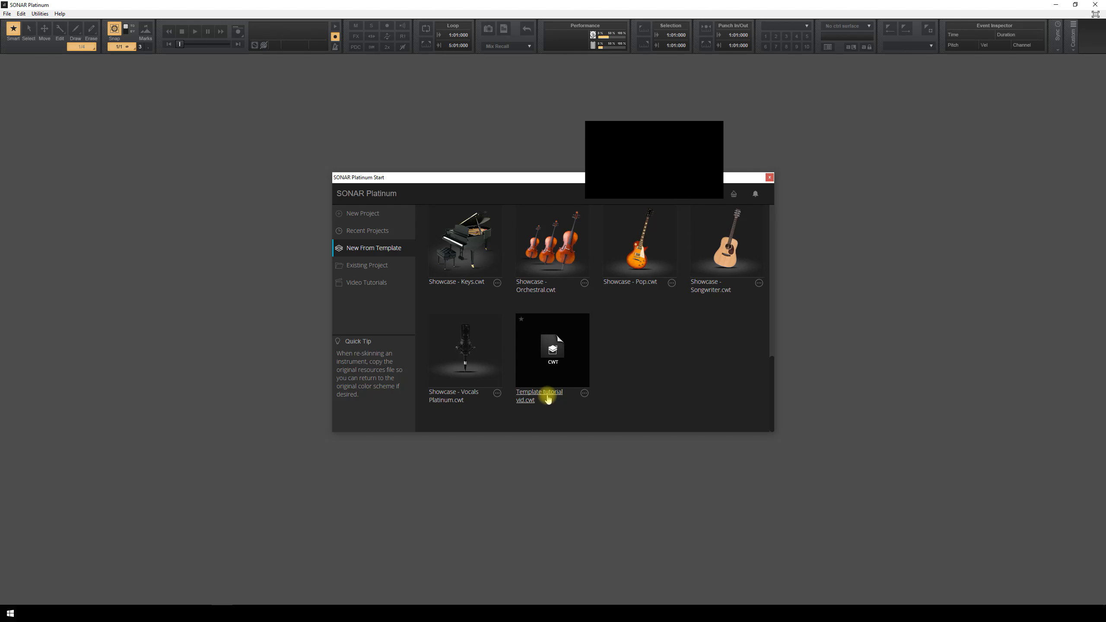
click(551, 394)
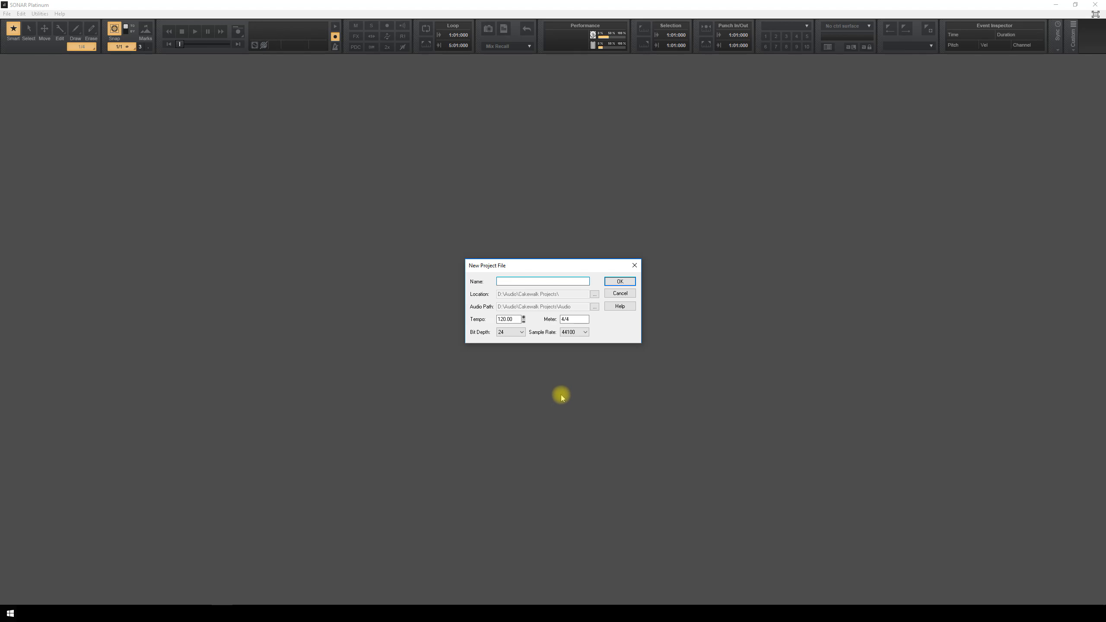
- Name the new project 'Template Tut' and create it
text(Template Tut)
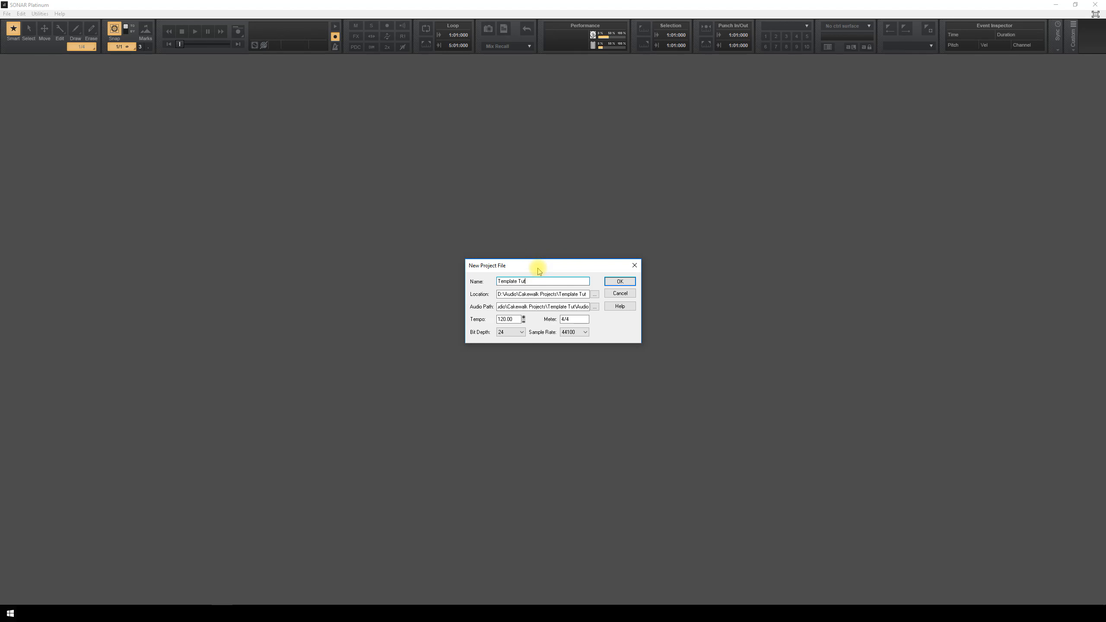
click(613, 282)
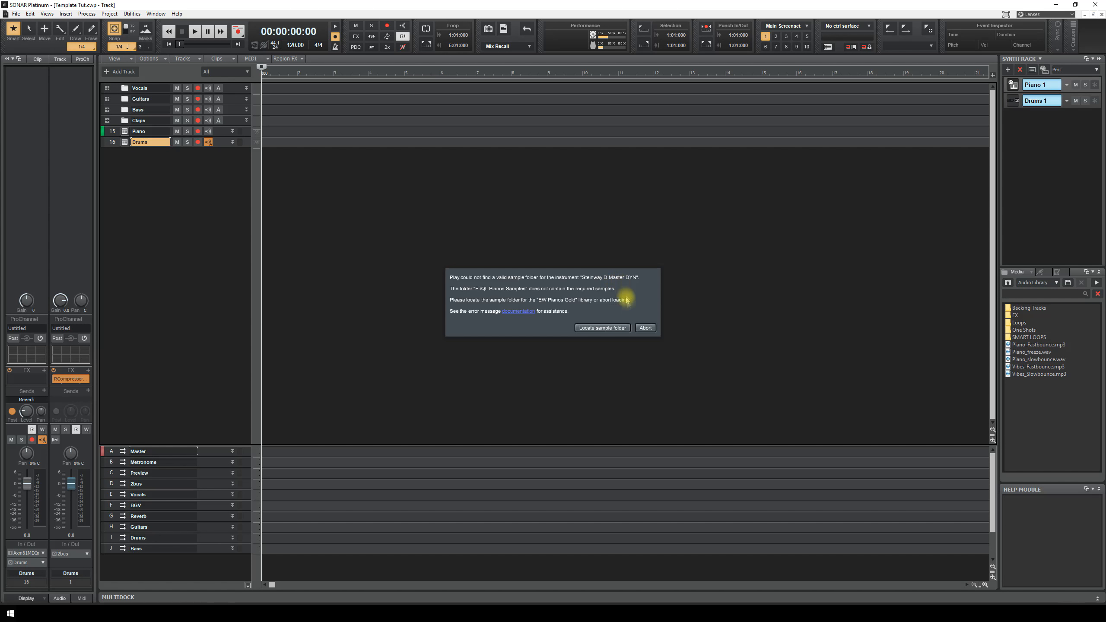
- Skip the missing piano samples warning and dismiss the track pane context menu
click(644, 327)
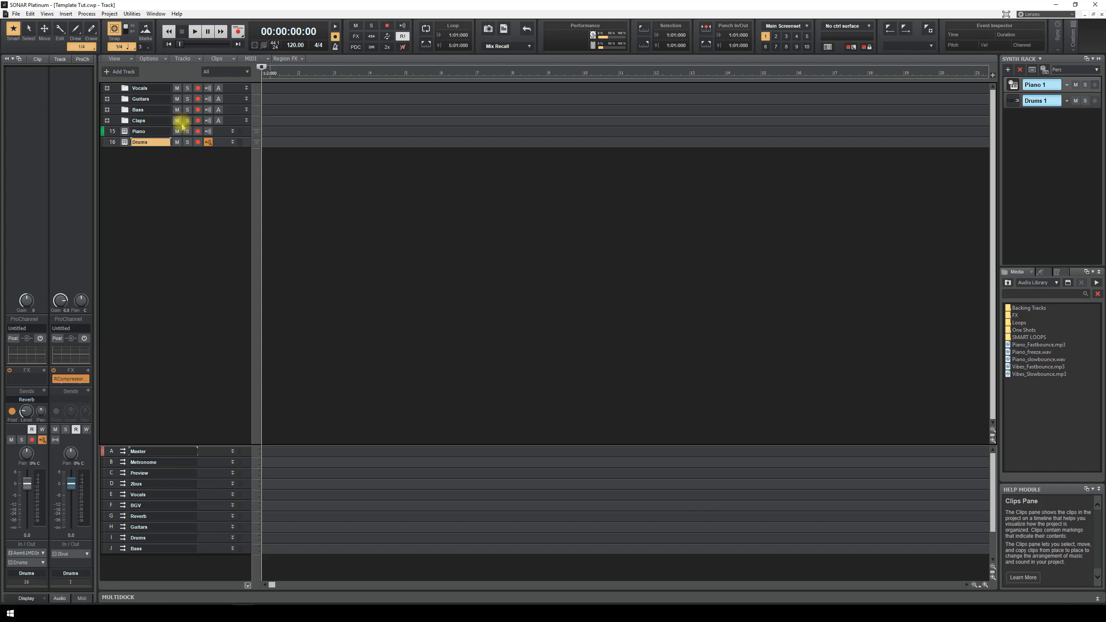
right_click(140, 183)
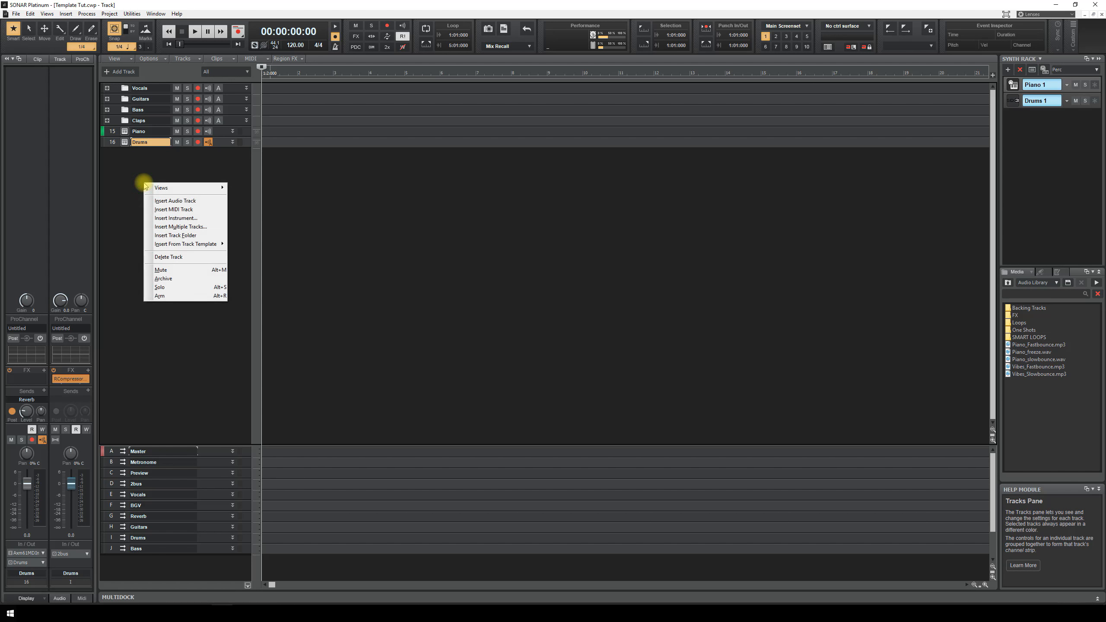
click(123, 197)
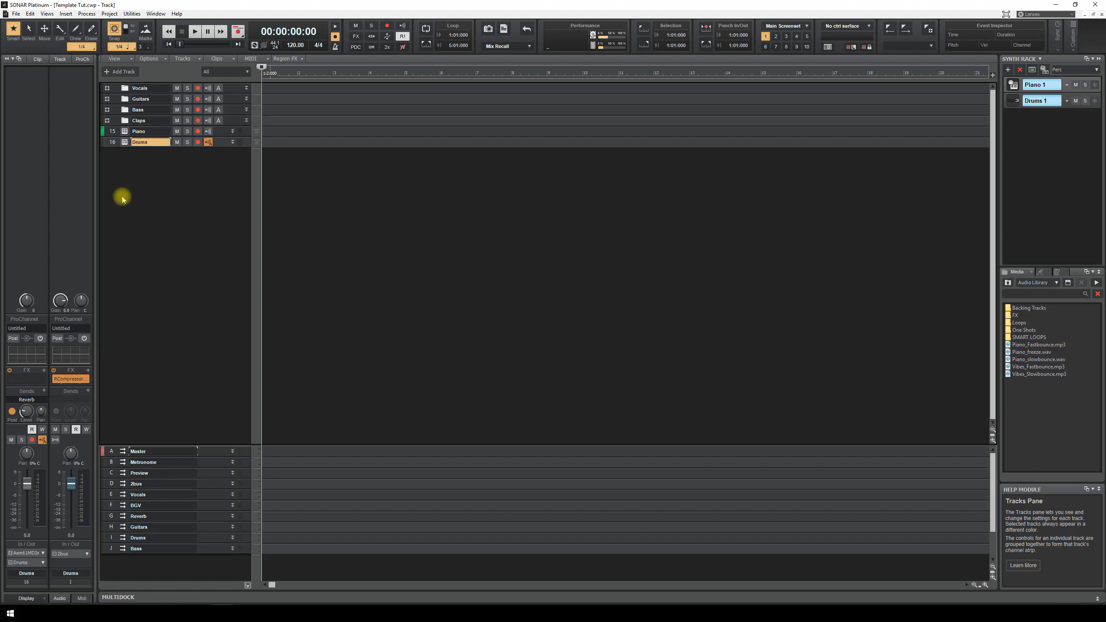